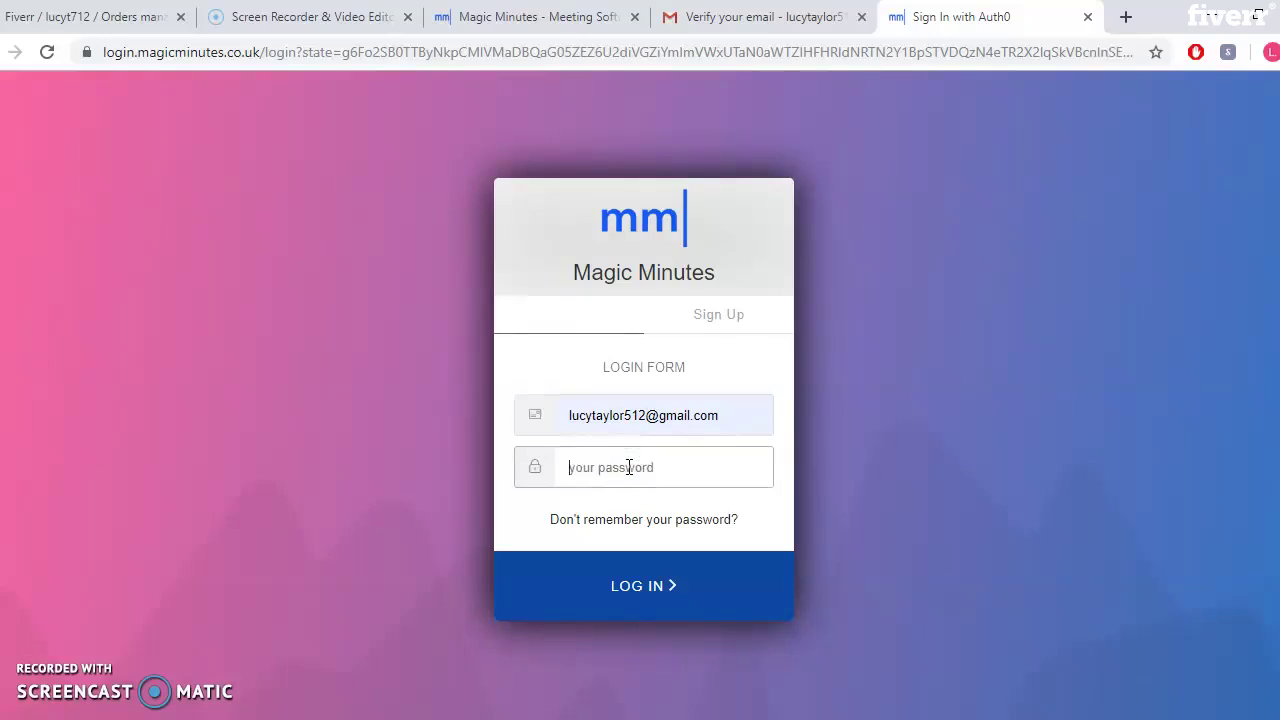
# Log in with the account password, retyping it after the first attempt is rejected
pyautogui.write('•••')
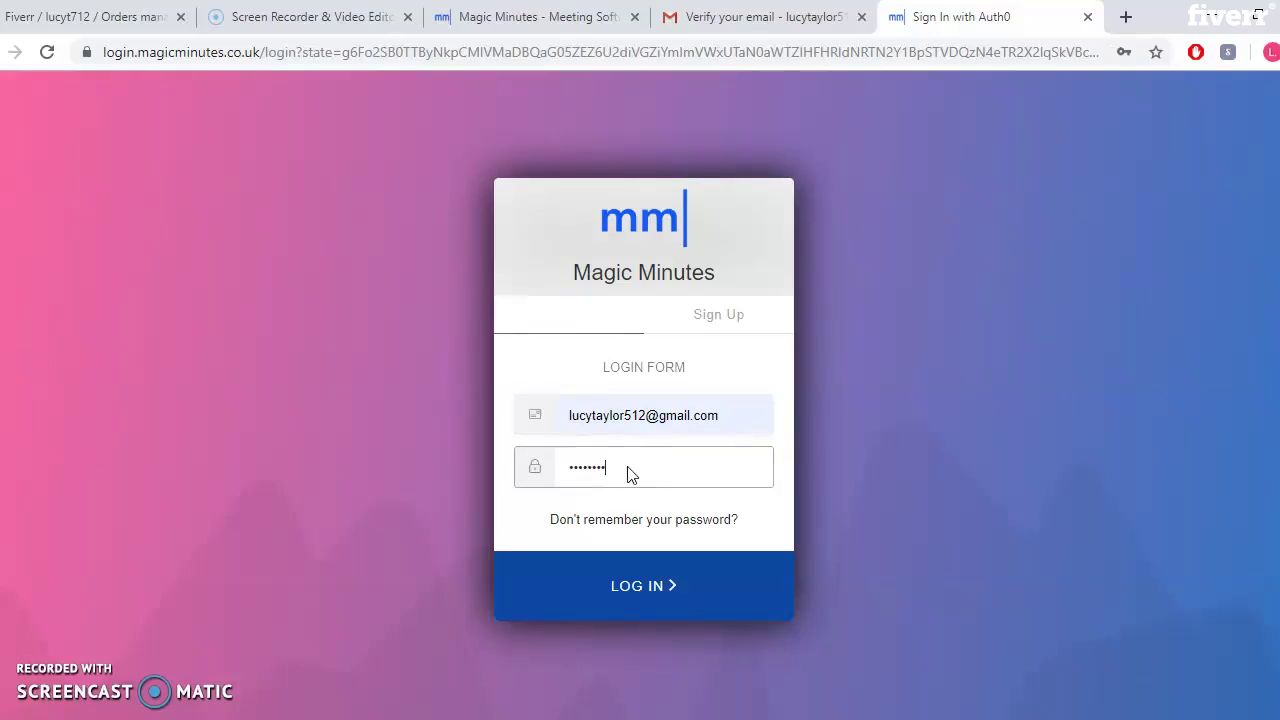
pyautogui.press('Return')
pyautogui.click(634, 490)
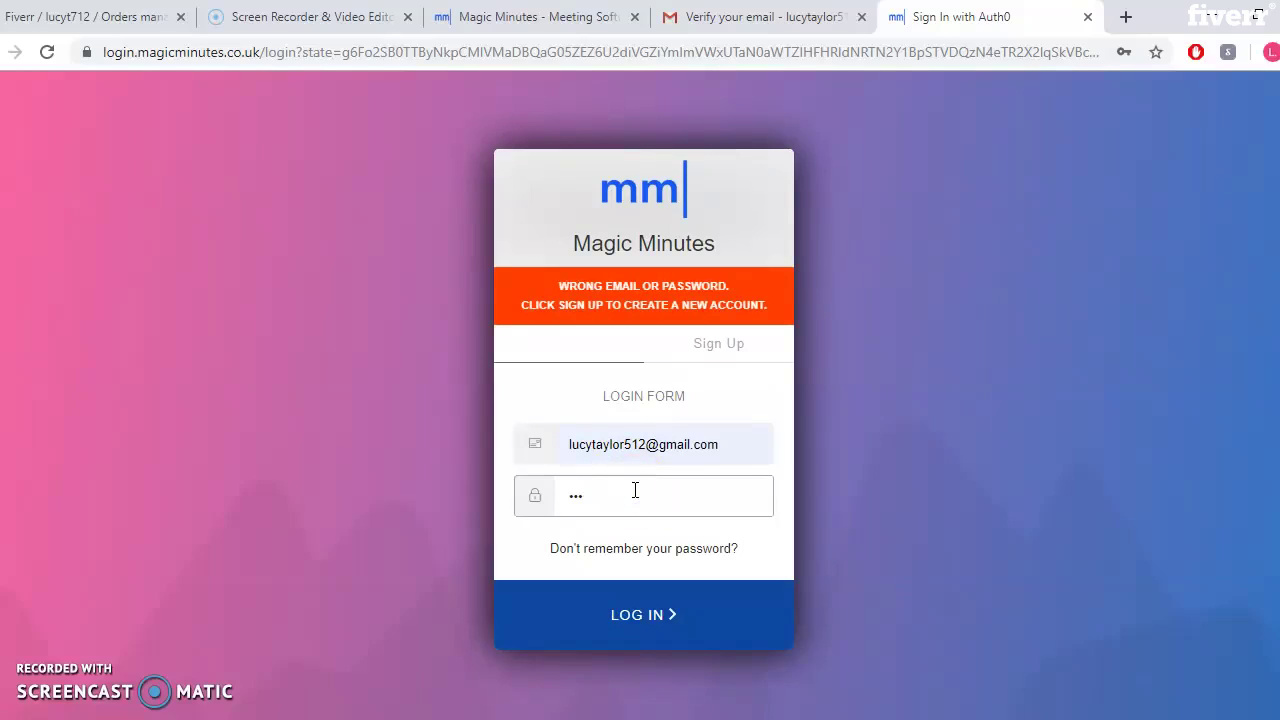
pyautogui.press('BackSpace')
pyautogui.press('BackSpace')
pyautogui.press('BackSpace')
pyautogui.write('•')
pyautogui.press('Return')
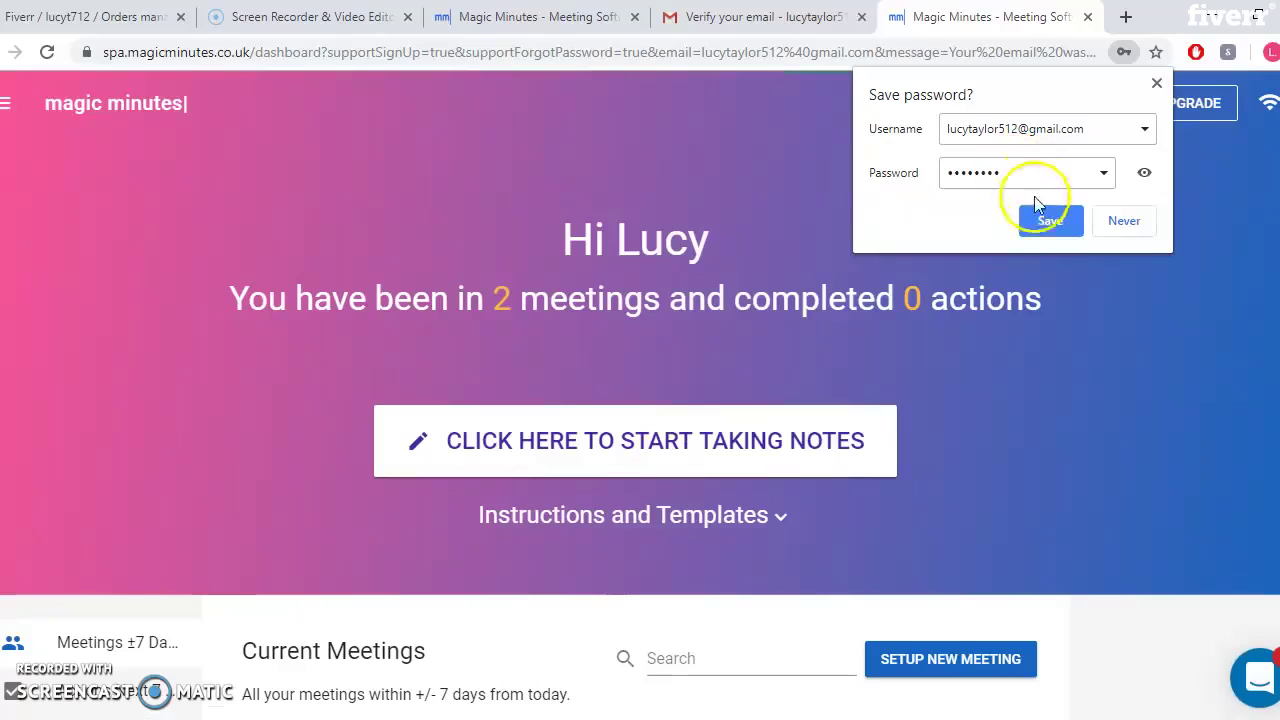
# Save the password in Chrome, dismiss the welcome tour and chat message, and view the Fiverr order brief
pyautogui.click(1045, 219)
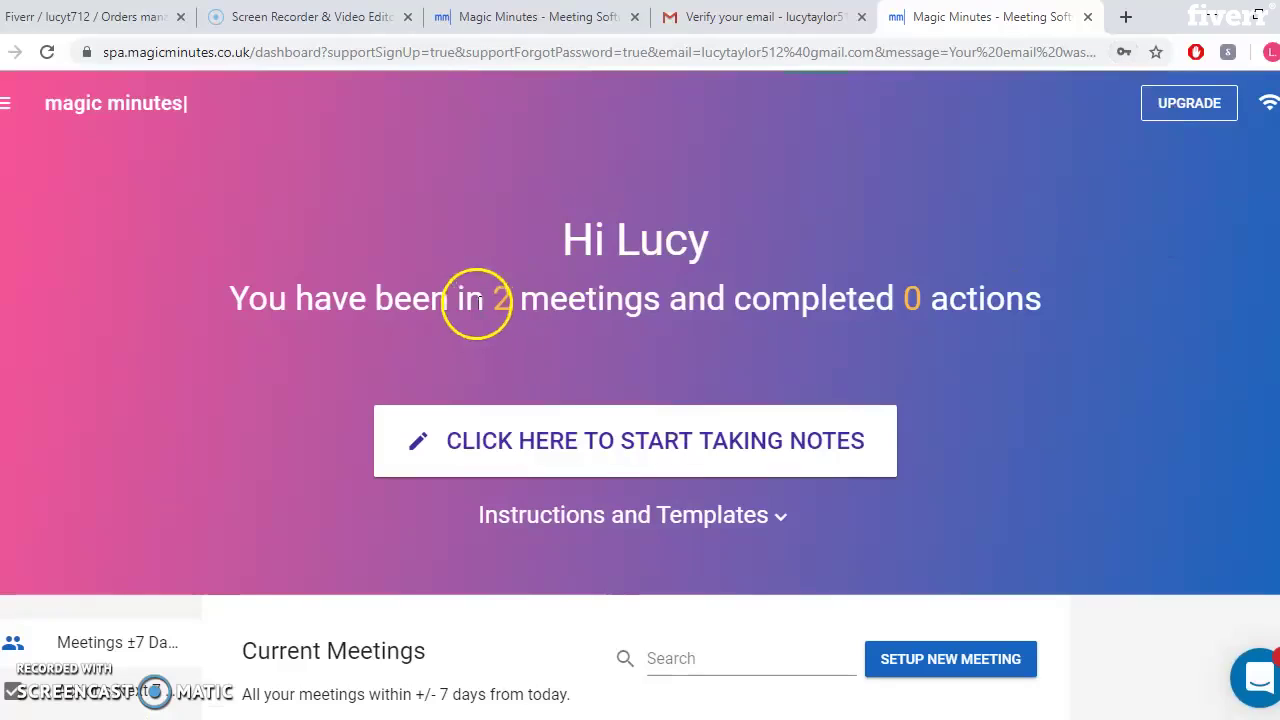
pyautogui.scroll(-2, 903, 328)
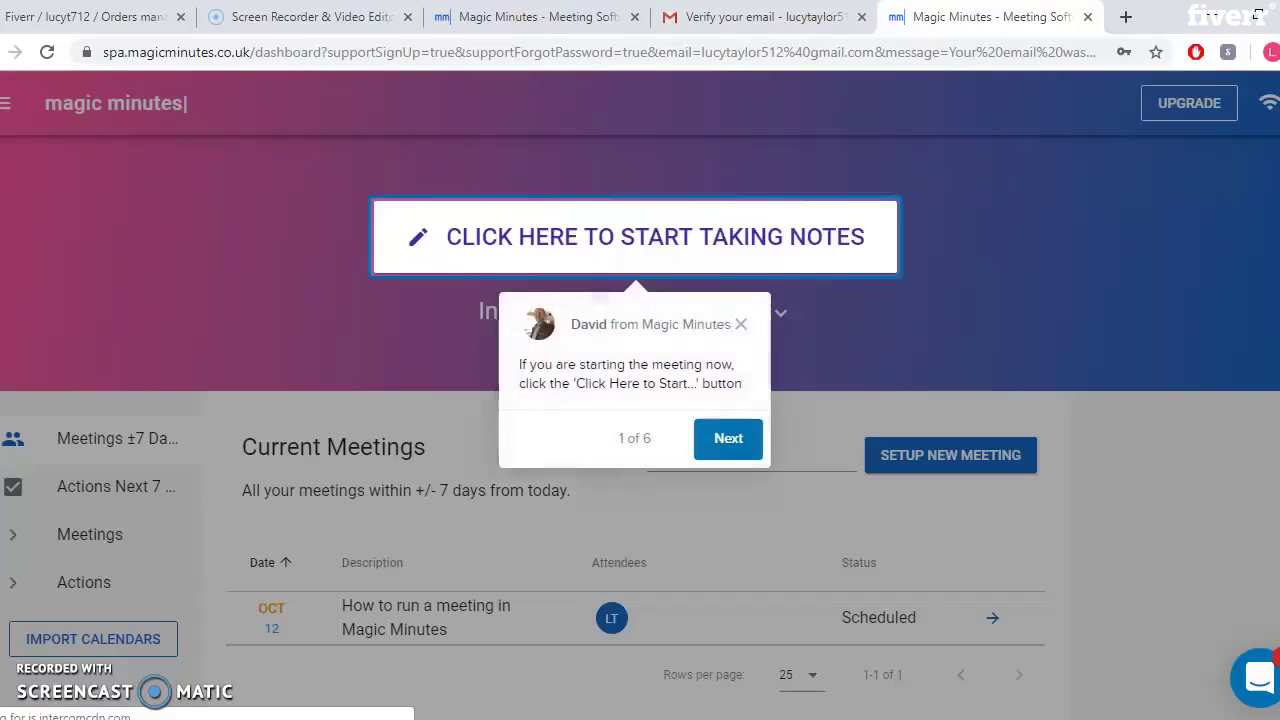
pyautogui.click(701, 446)
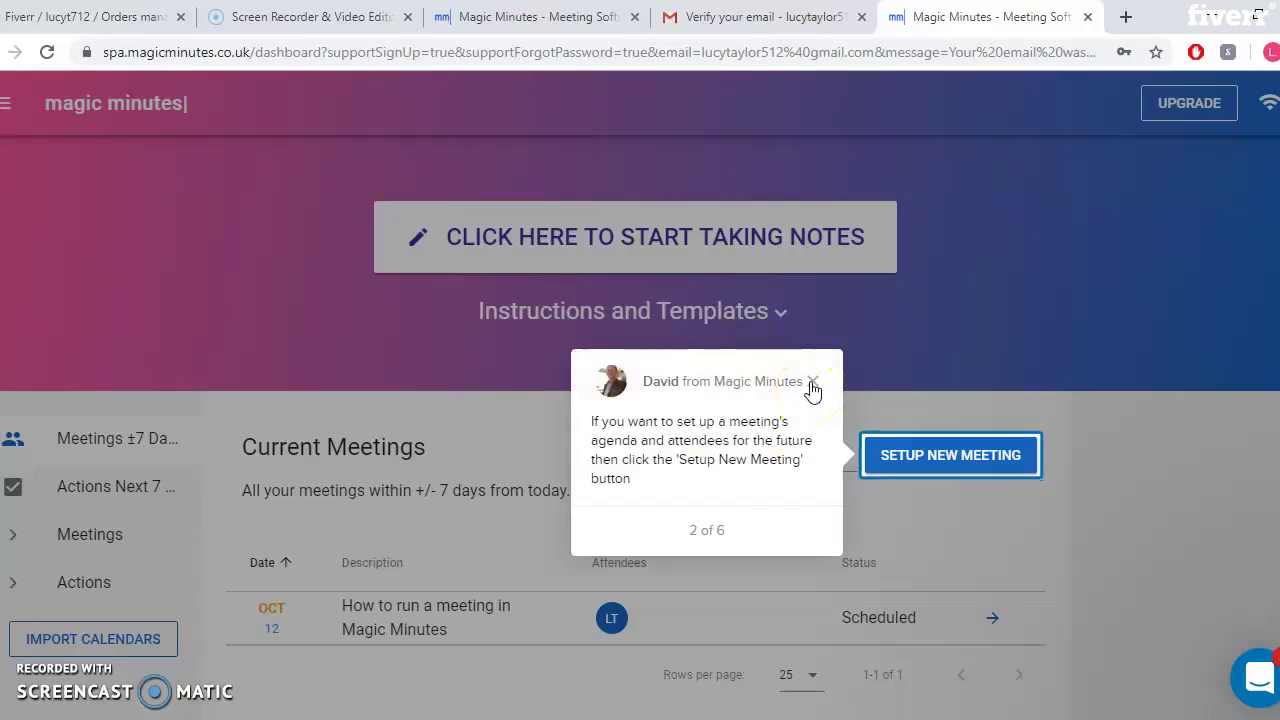
pyautogui.click(785, 488)
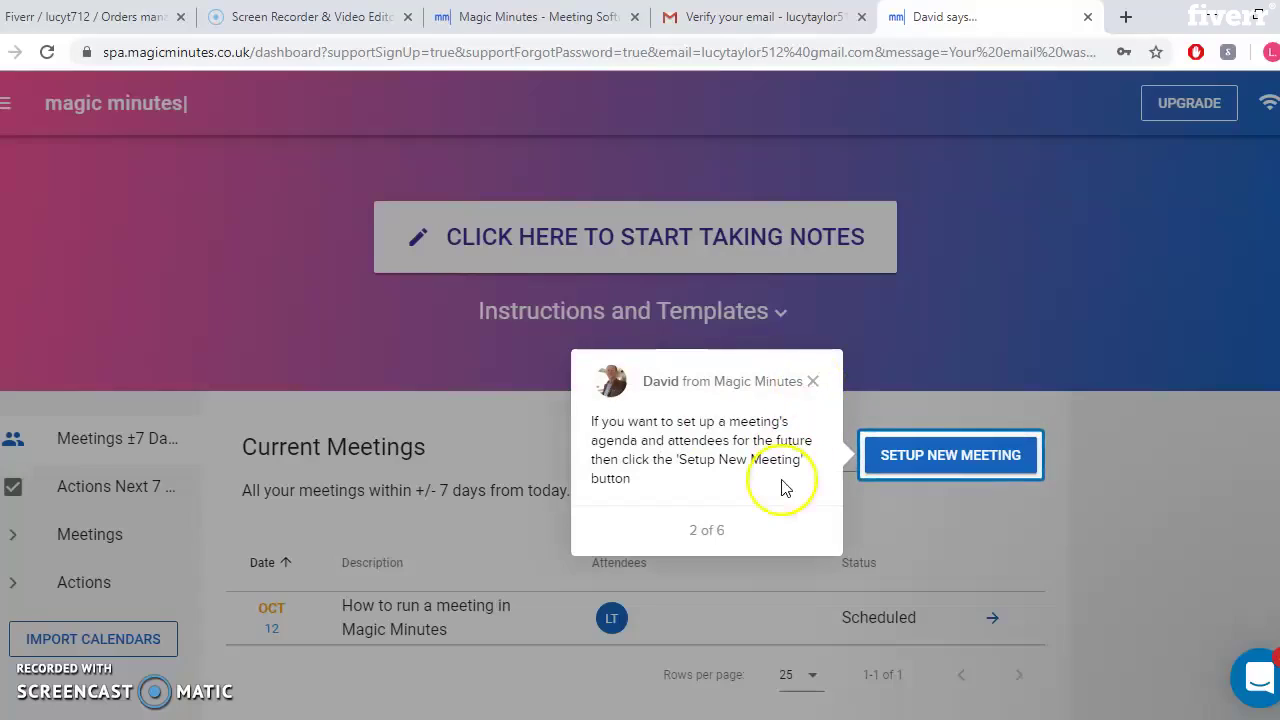
pyautogui.click(813, 383)
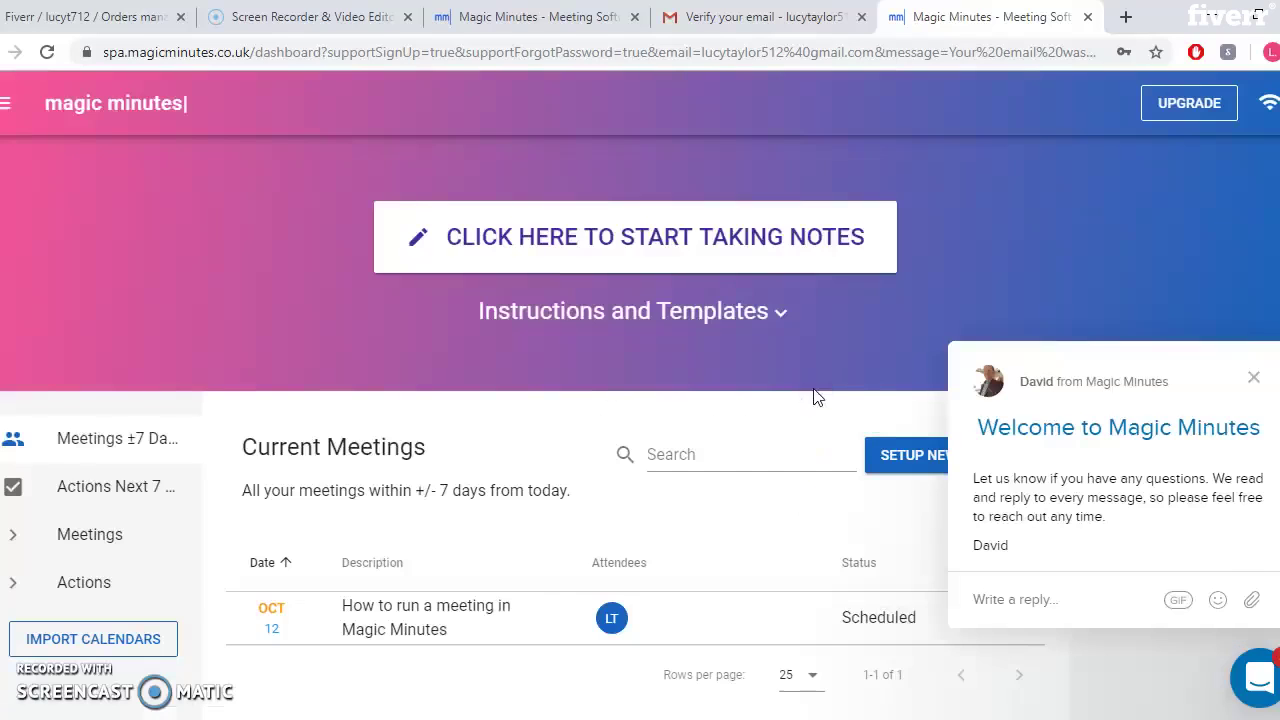
pyautogui.click(1258, 381)
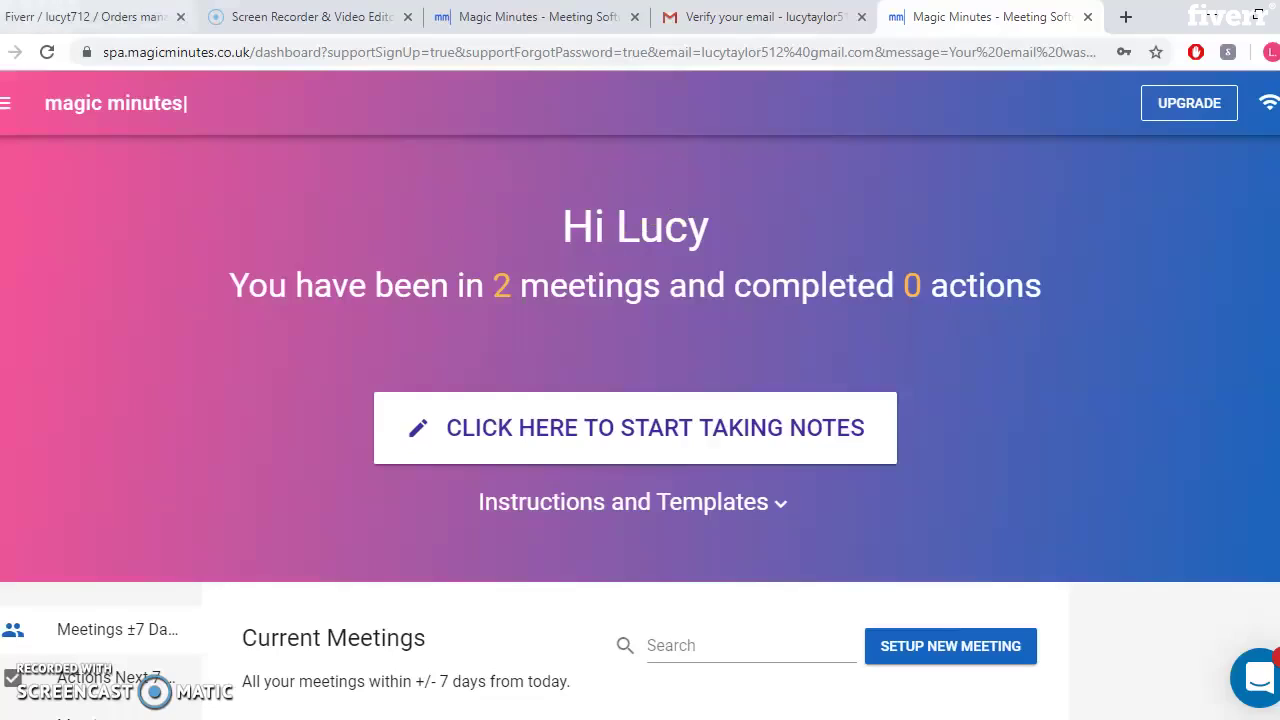
pyautogui.click(90, 16)
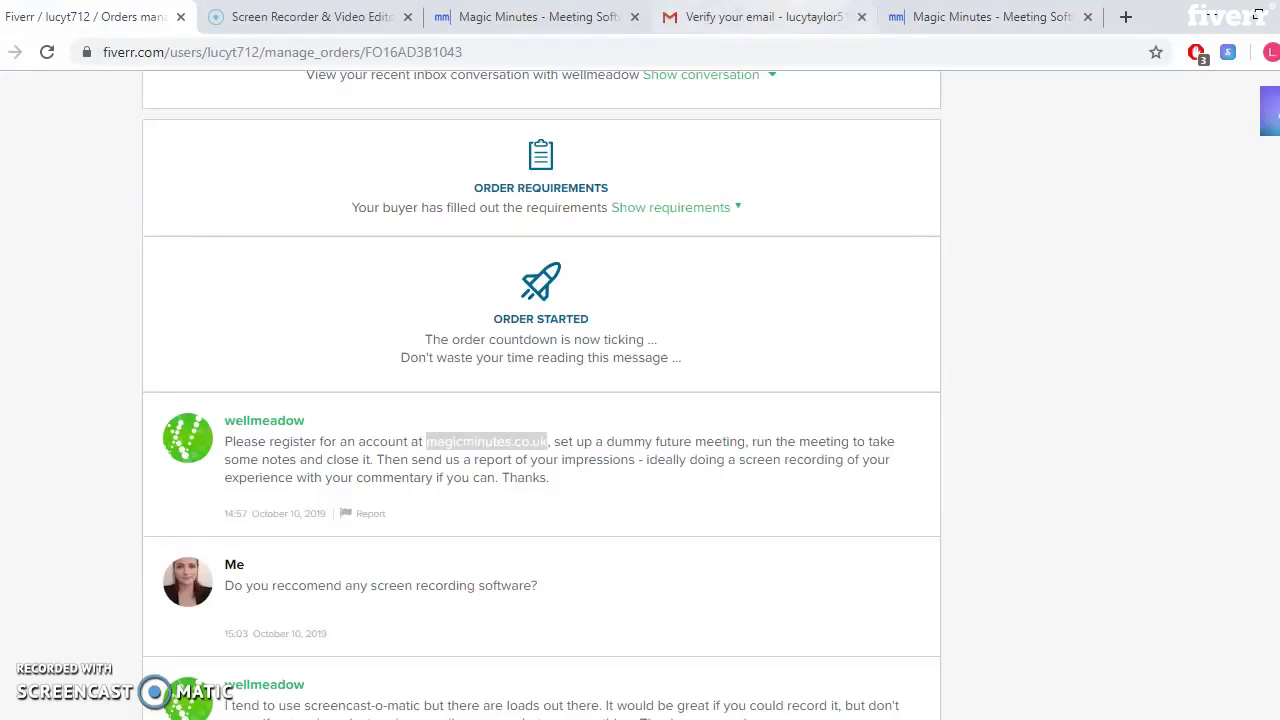
# Return to the Magic Minutes dashboard and set up a new meeting
pyautogui.click(990, 16)
pyautogui.click(952, 641)
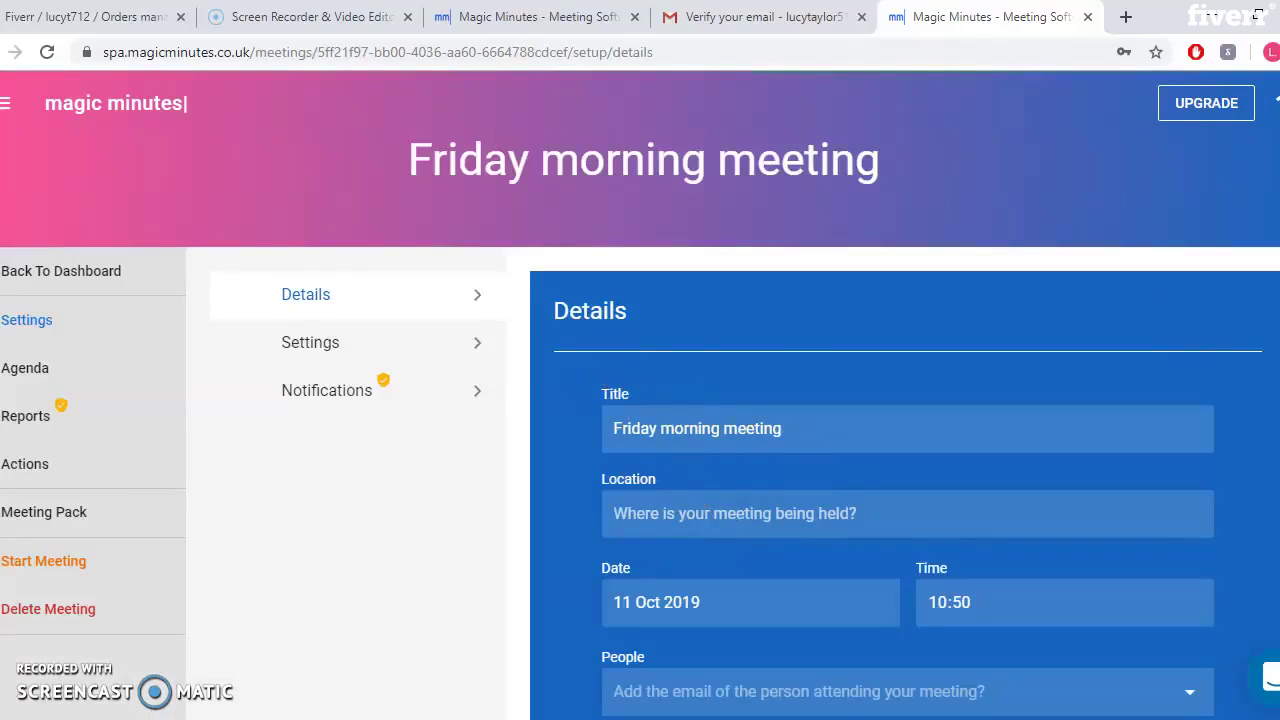
# Retitle the meeting 'Weekly Board Meeting' and set its location to Meeting Room Number 1
pyautogui.scroll(-2, 905, 480)
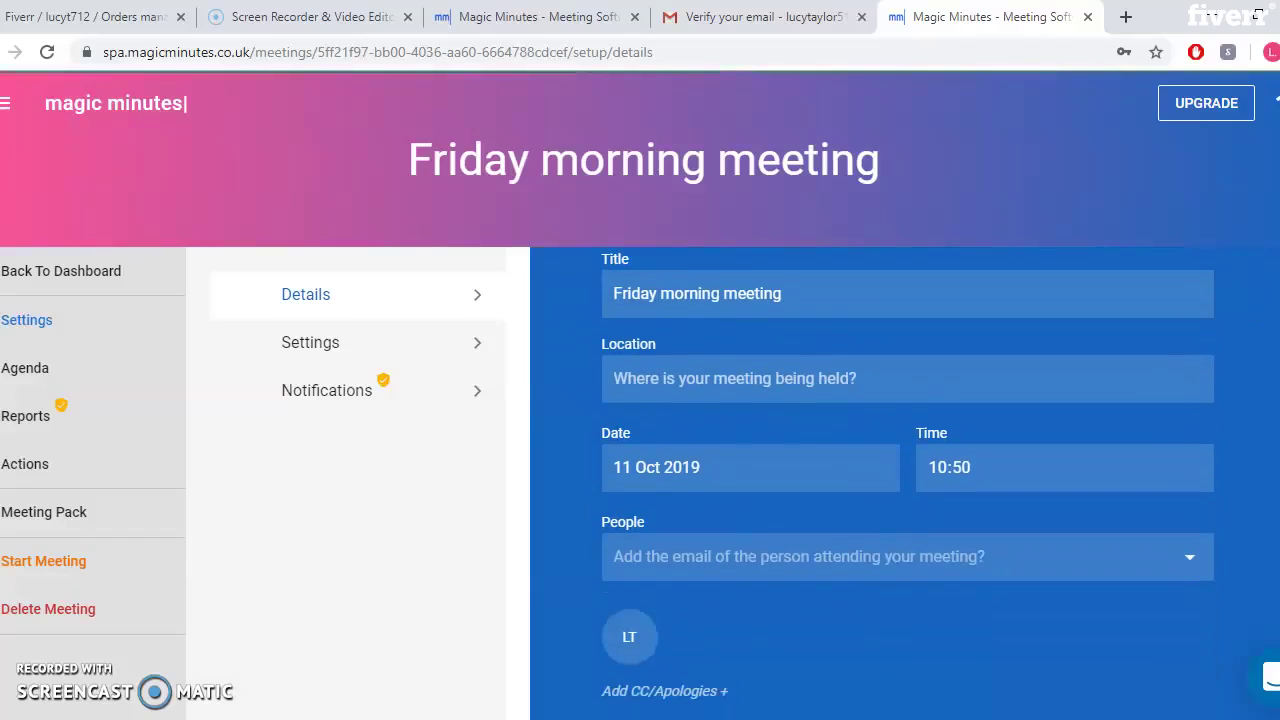
pyautogui.scroll(1, 905, 480)
pyautogui.scroll(-1, 905, 480)
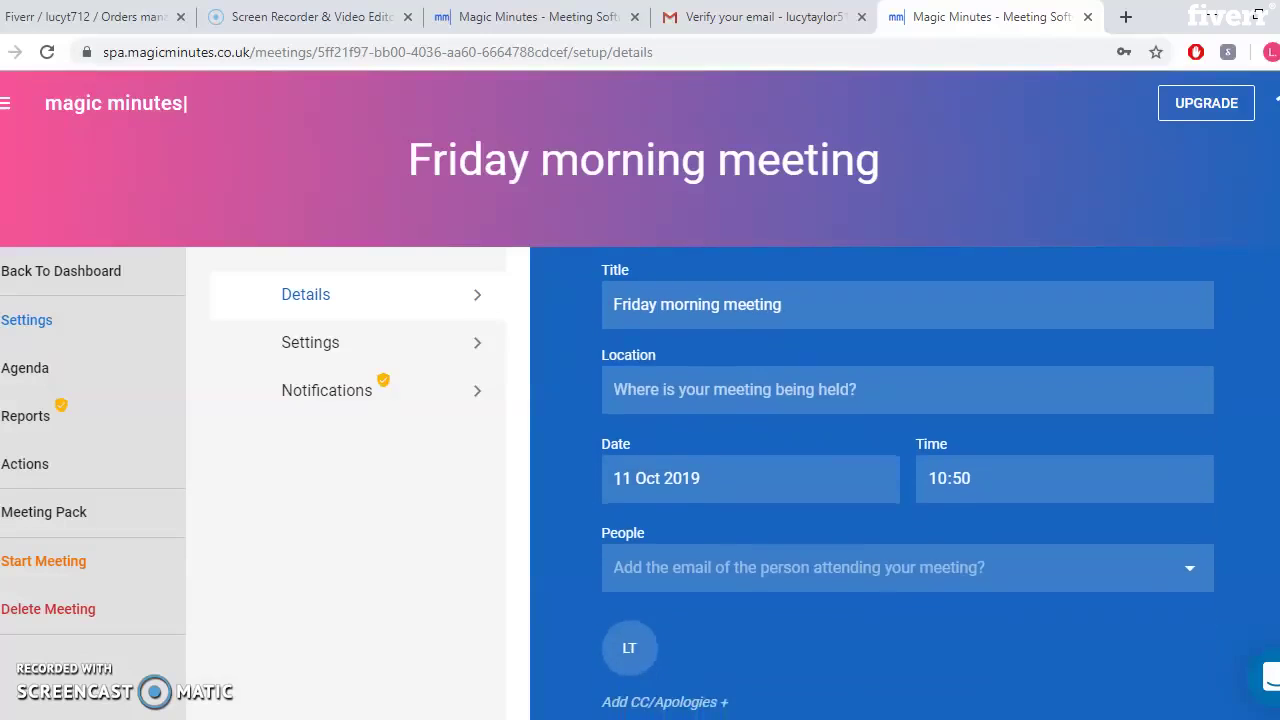
pyautogui.scroll(1, 905, 480)
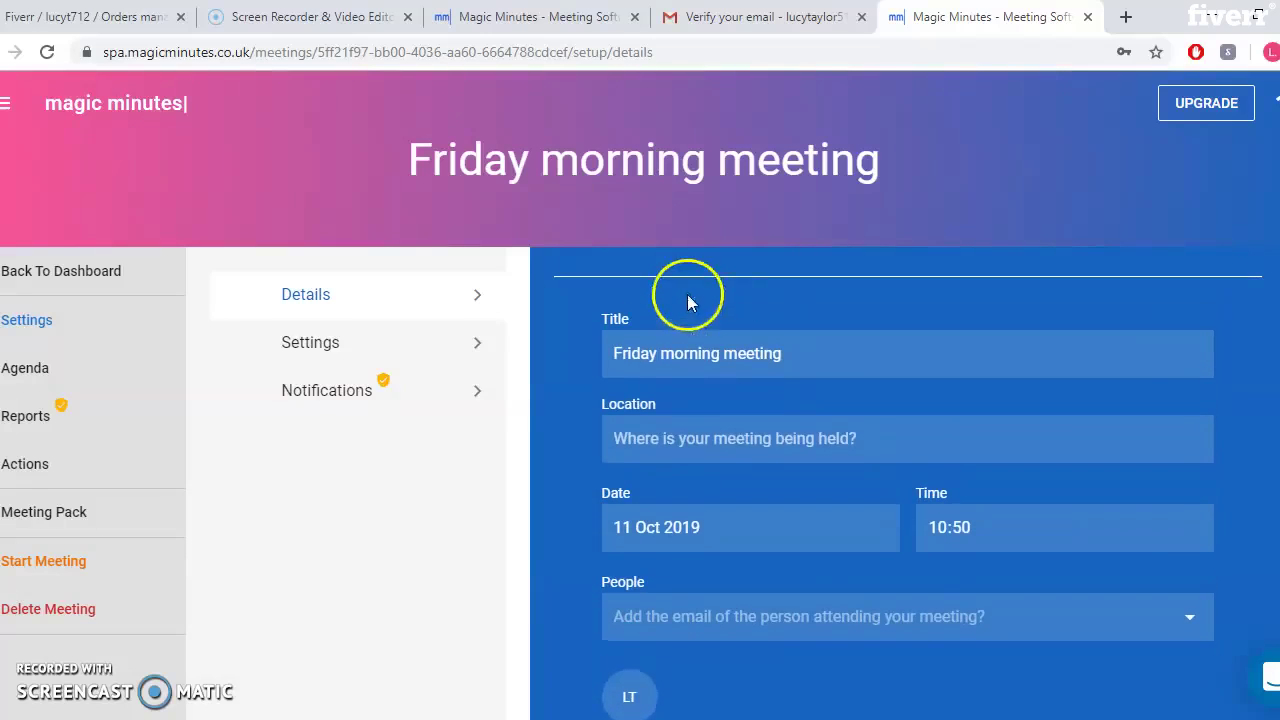
pyautogui.click(690, 343)
pyautogui.press('BackSpace')
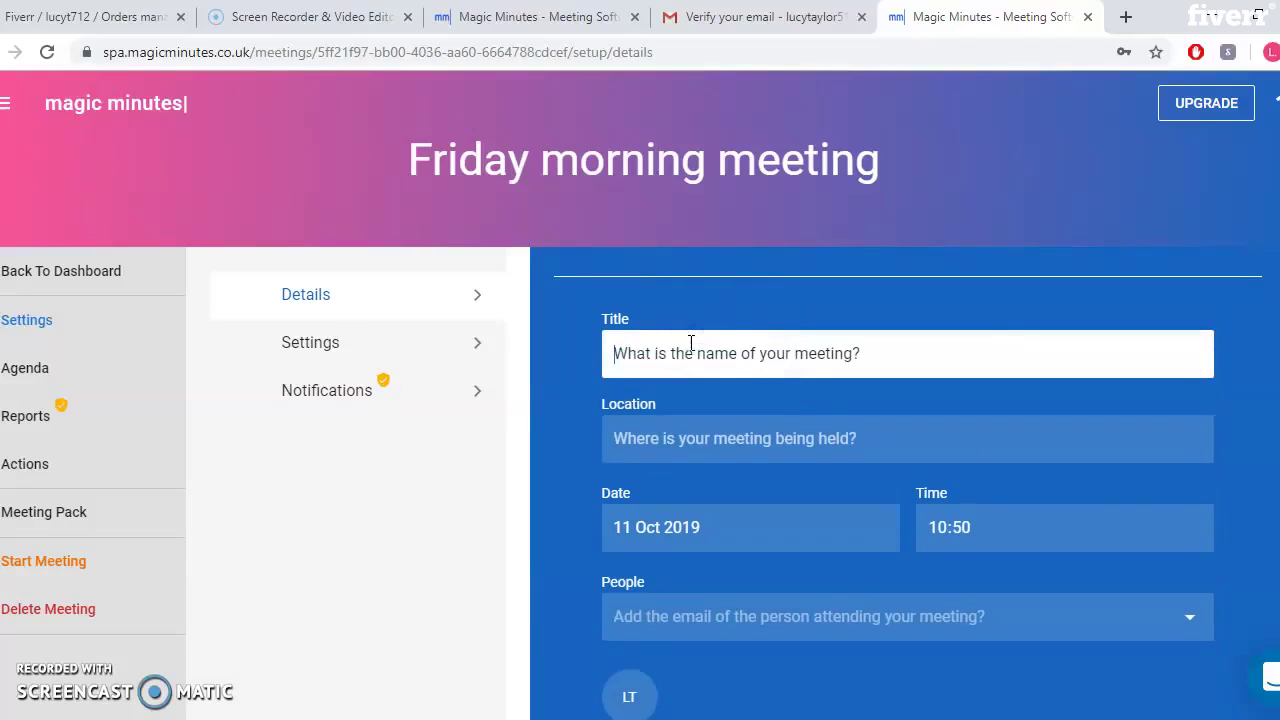
pyautogui.write('Weekly')
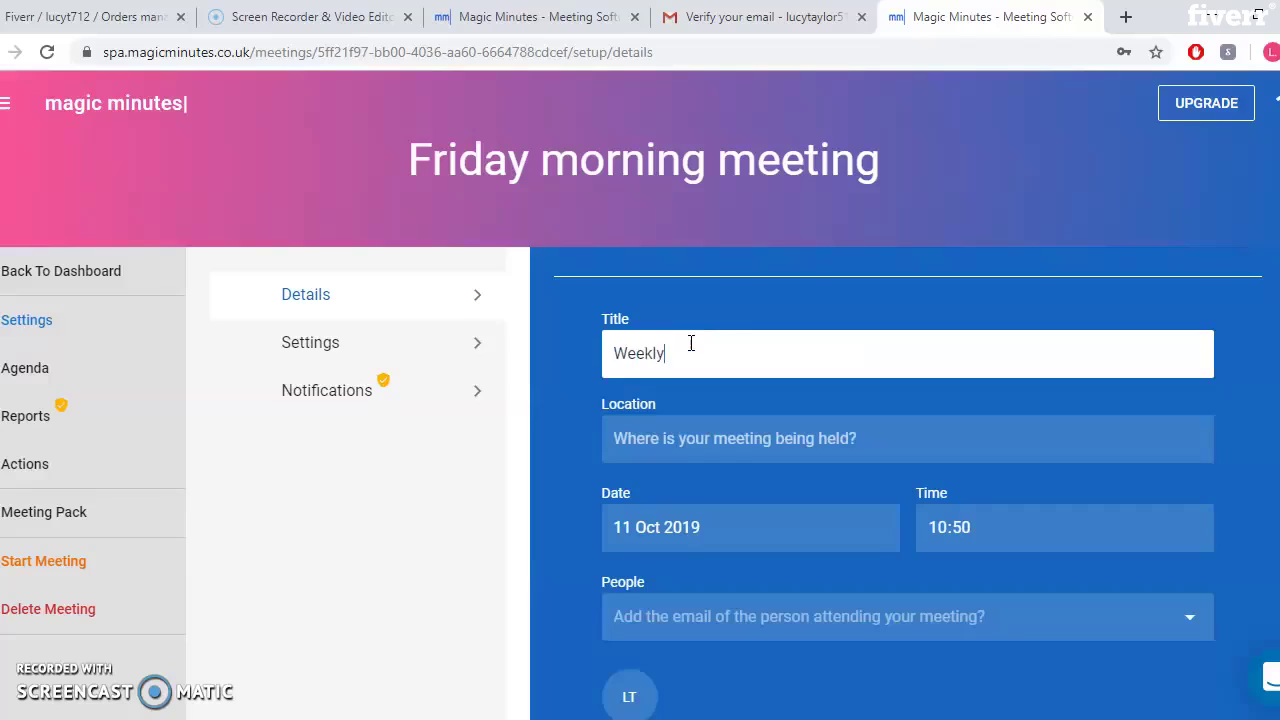
pyautogui.write(' Board Meeting')
pyautogui.press('Tab')
pyautogui.write('Me')
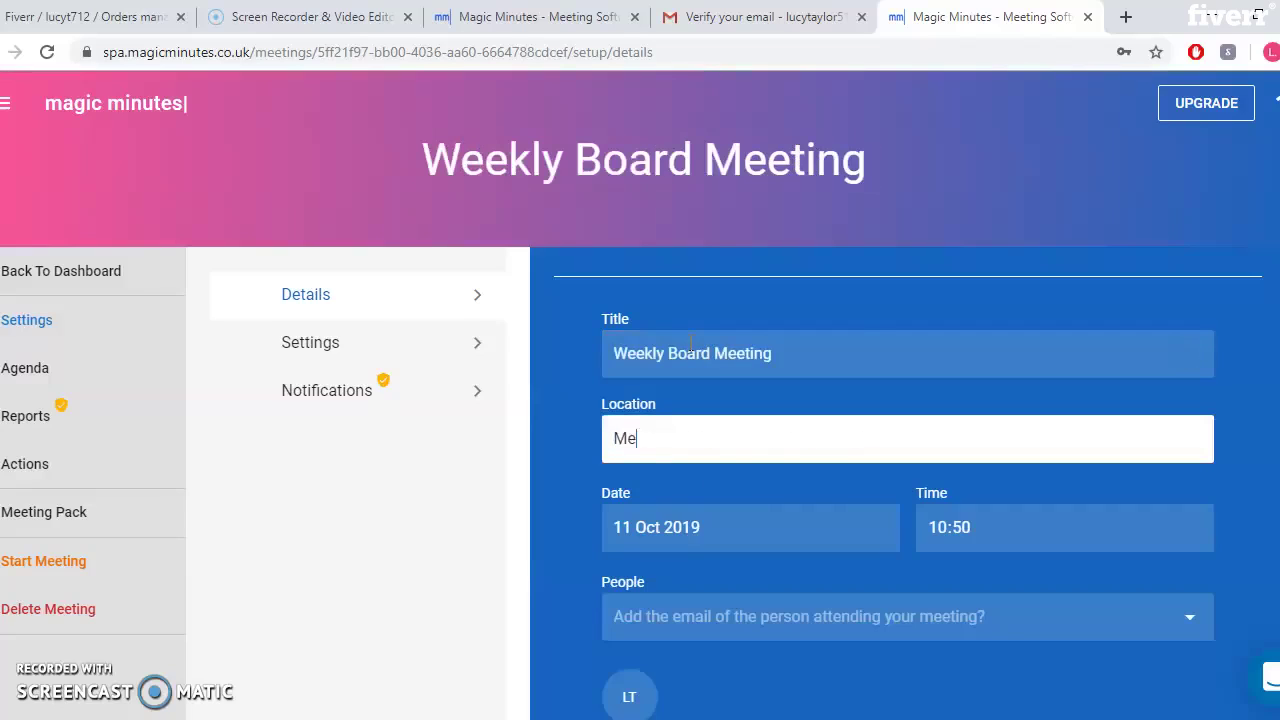
pyautogui.write('eting Room Num')
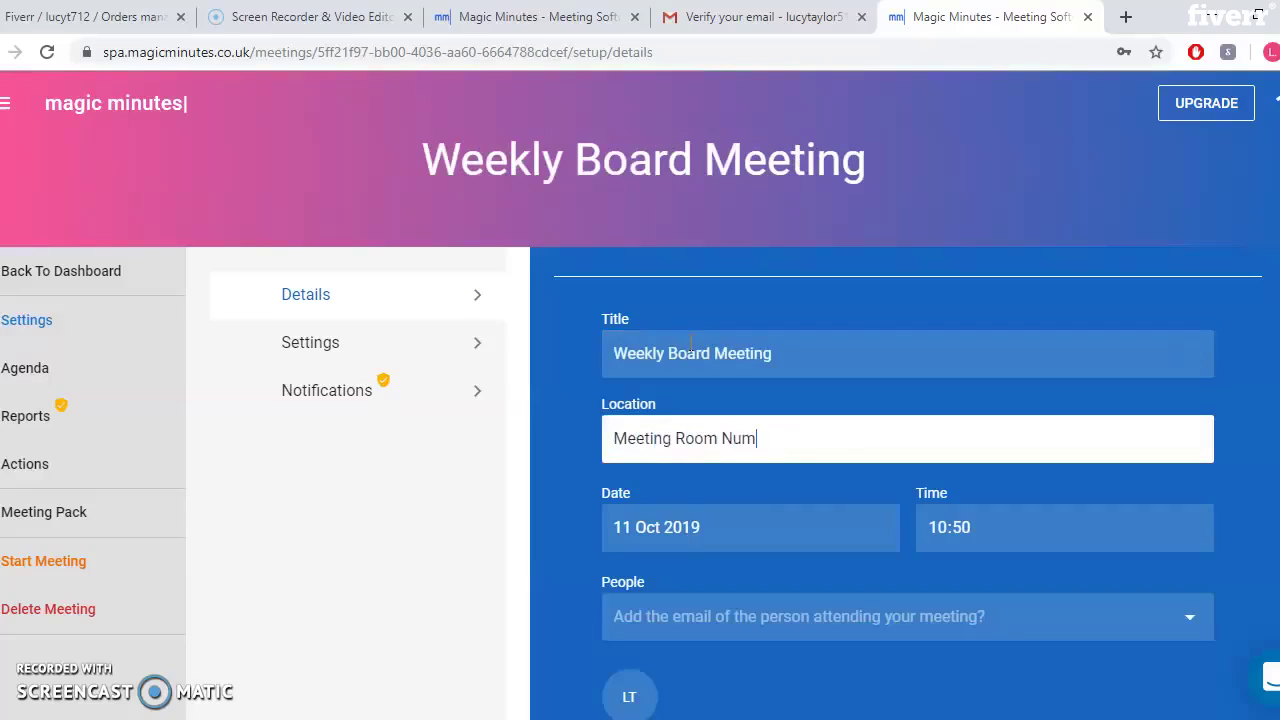
pyautogui.write('ber 1')
# Pick 15 Oct 2019 as the meeting date, leaving the time unchanged
pyautogui.click(751, 540)
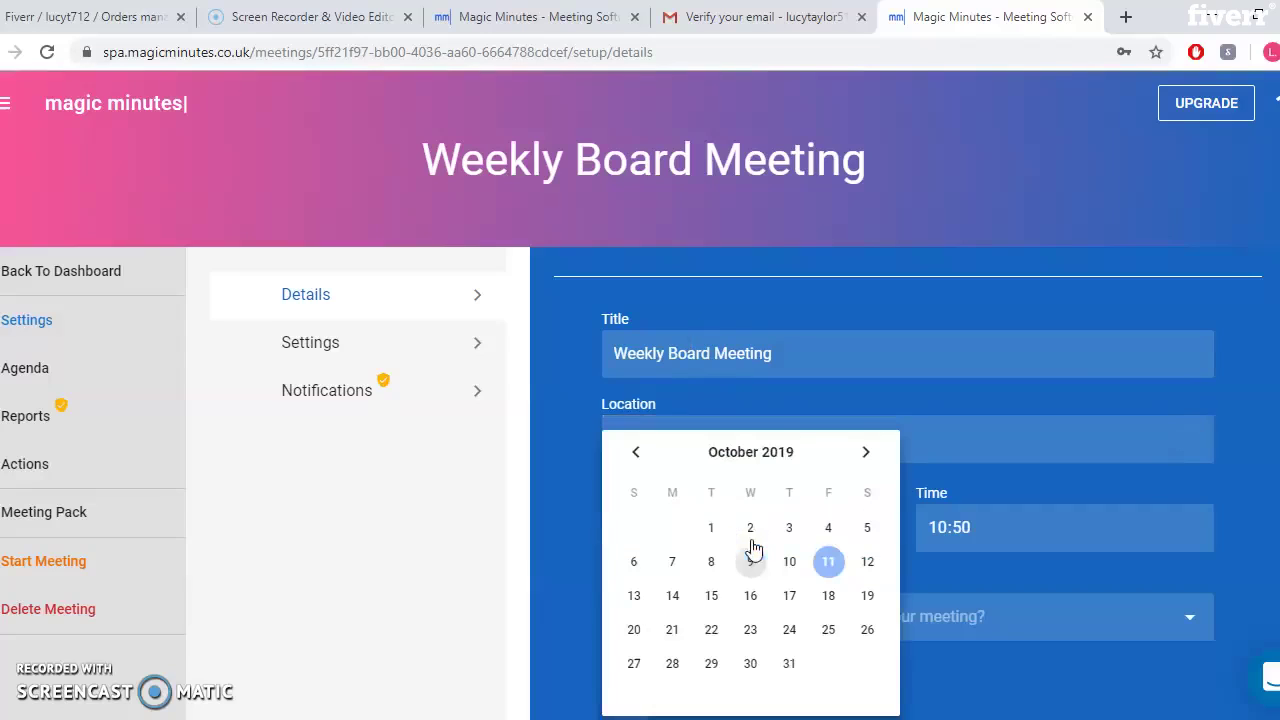
pyautogui.press('Tab')
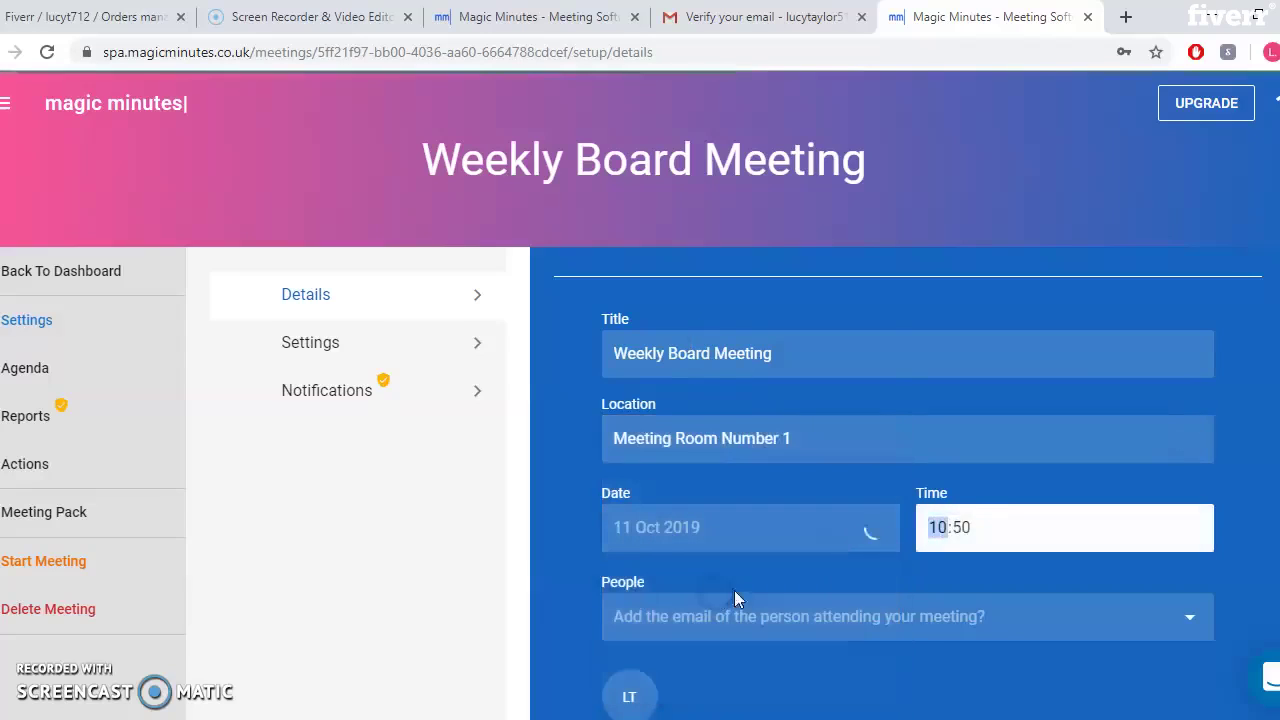
pyautogui.click(958, 530)
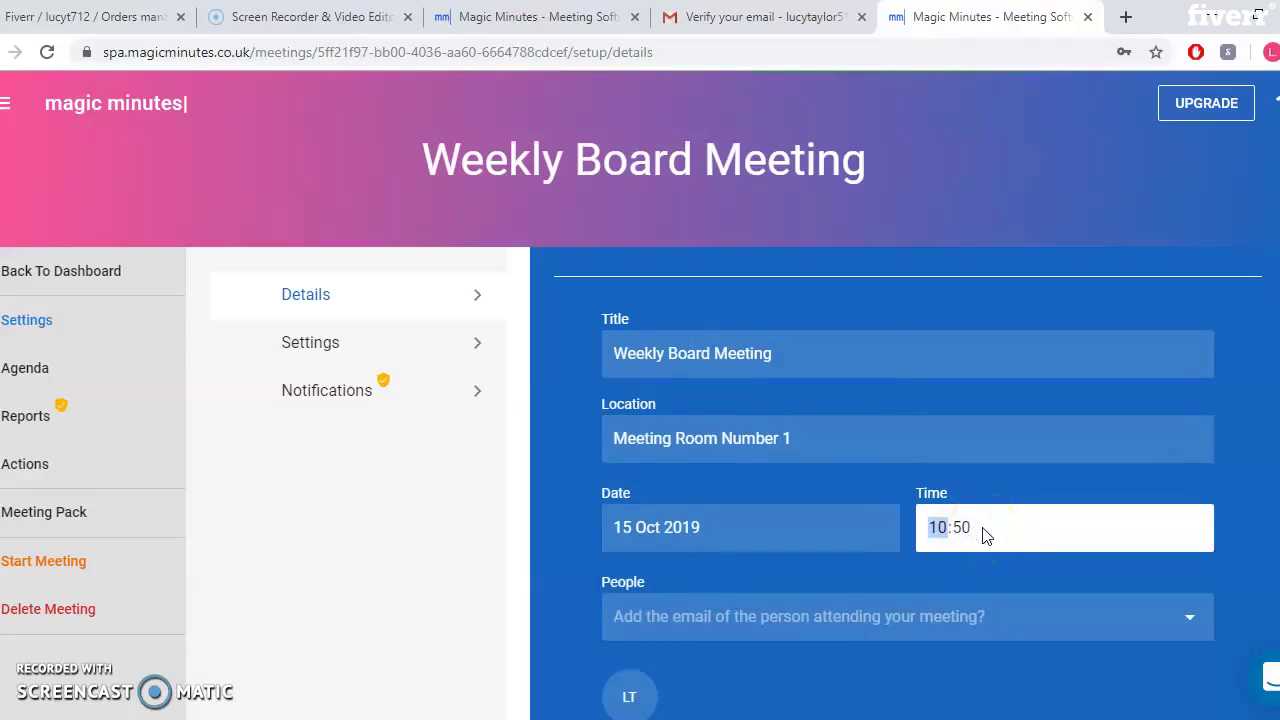
pyautogui.click(986, 566)
pyautogui.press('super+alt+d')
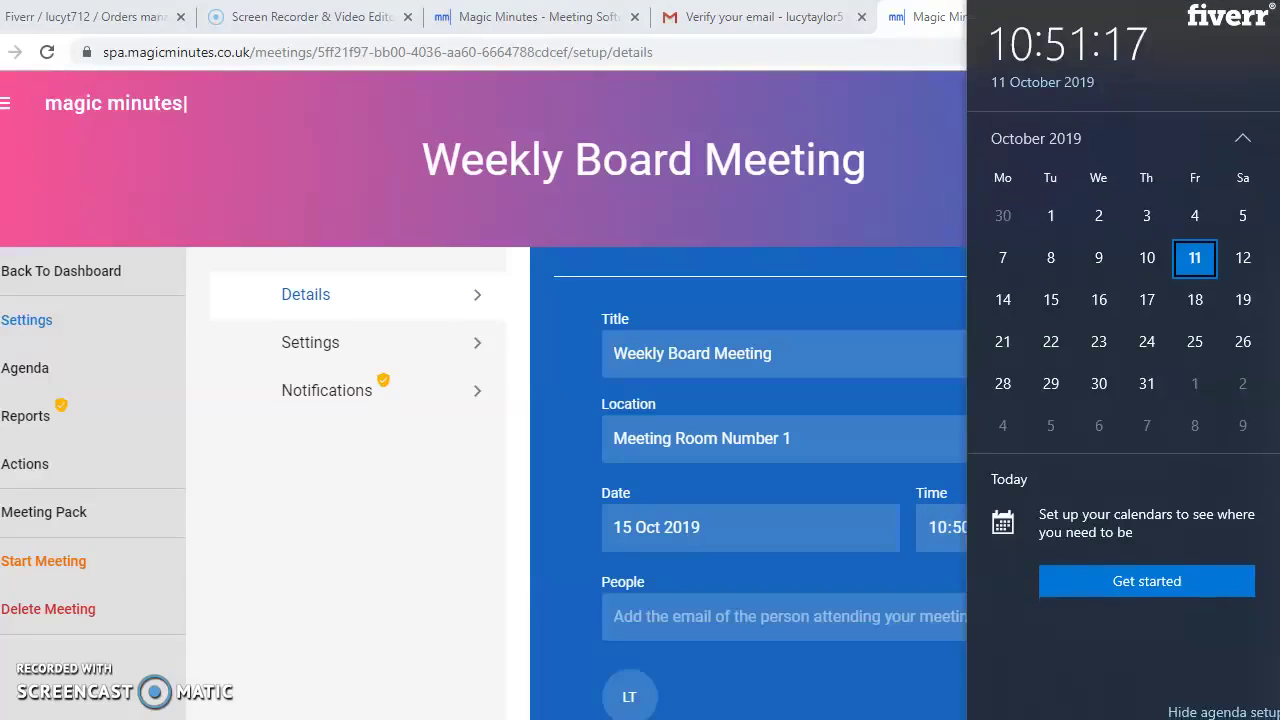
pyautogui.press('Escape')
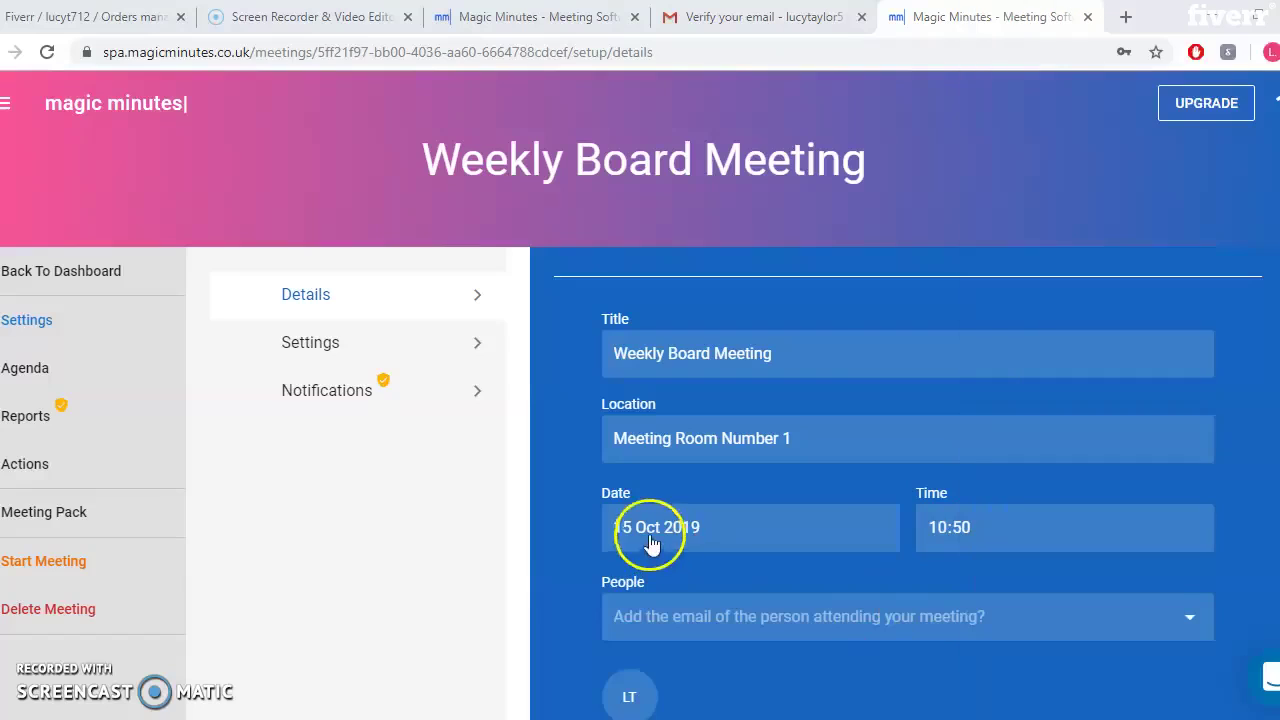
# Keep the 15 Oct 2019 date and change the meeting time to 11:00
pyautogui.click(650, 537)
pyautogui.click(1035, 582)
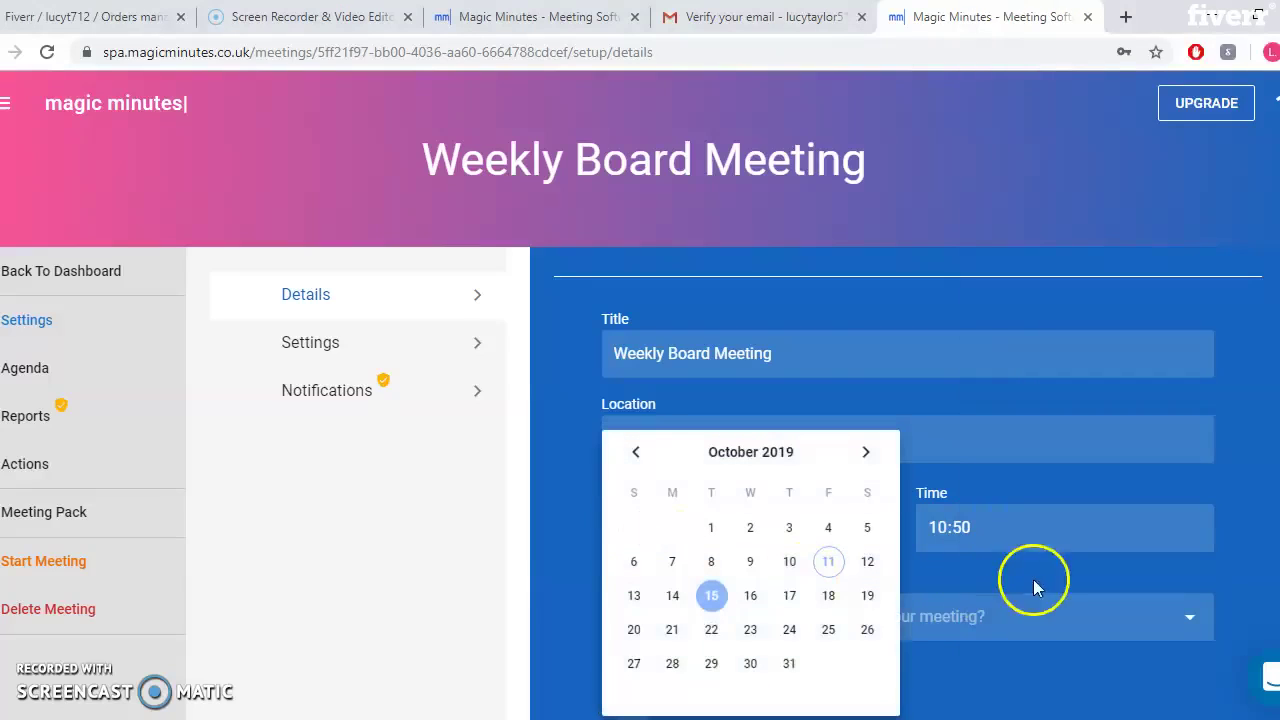
pyautogui.click(1018, 540)
pyautogui.click(958, 538)
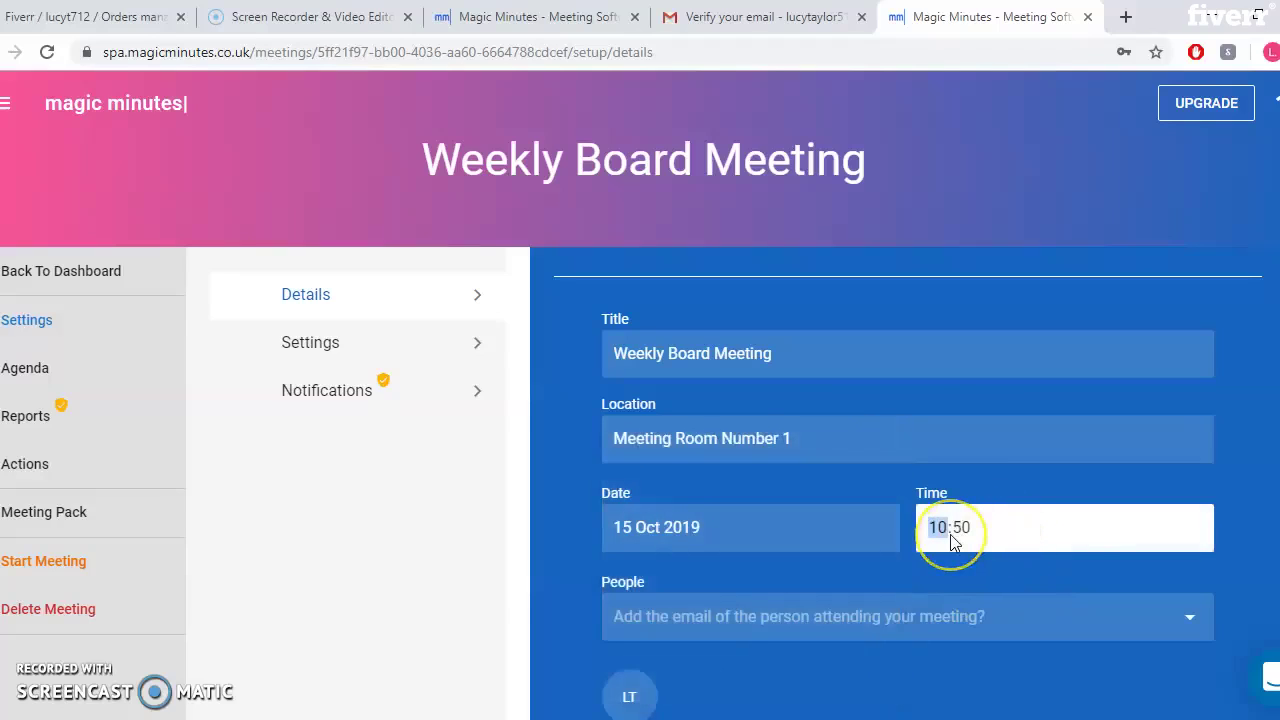
pyautogui.write('11:')
# Enter the three attendees' e-mail addresses, comma-separated, in the People field
pyautogui.click(910, 605)
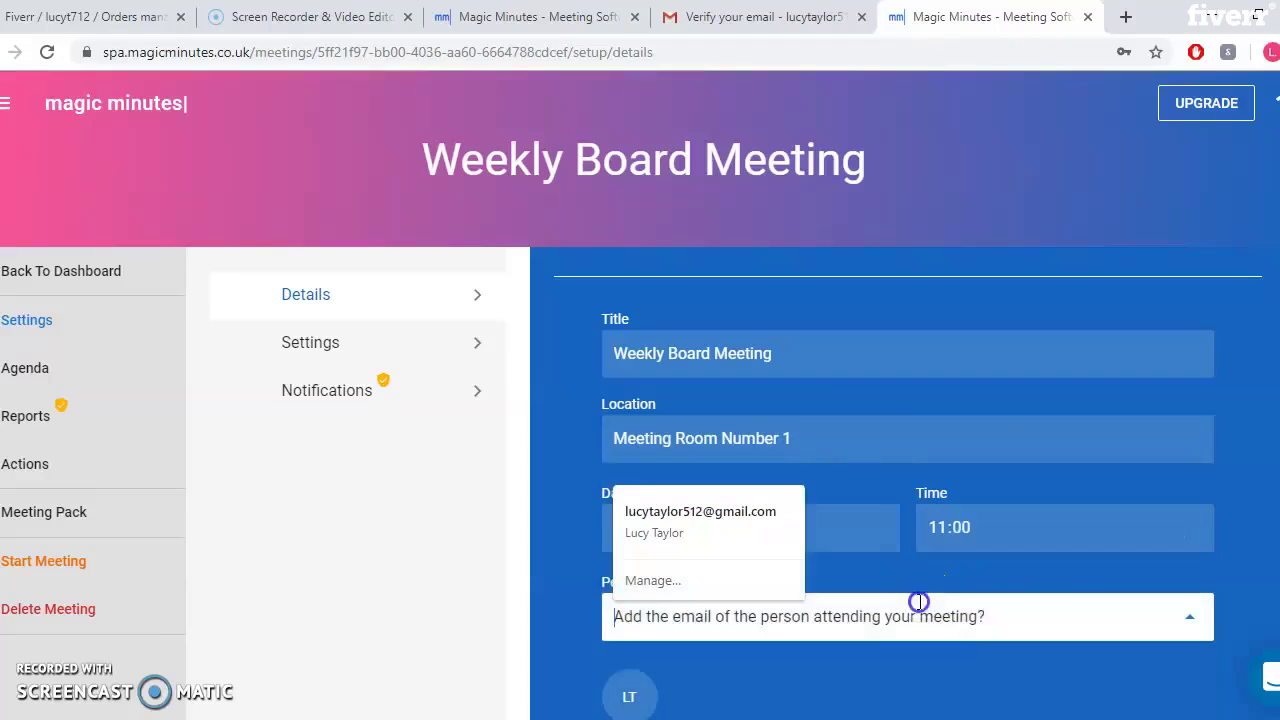
pyautogui.click(1230, 430)
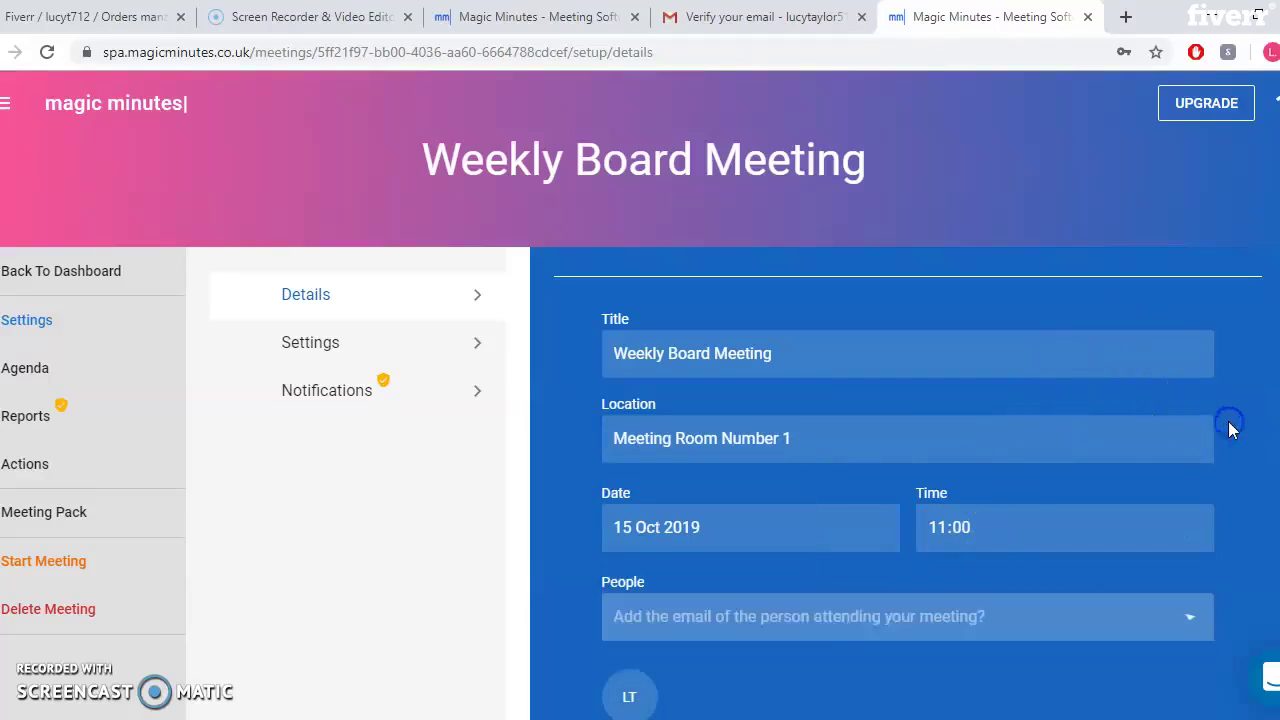
pyautogui.click(830, 628)
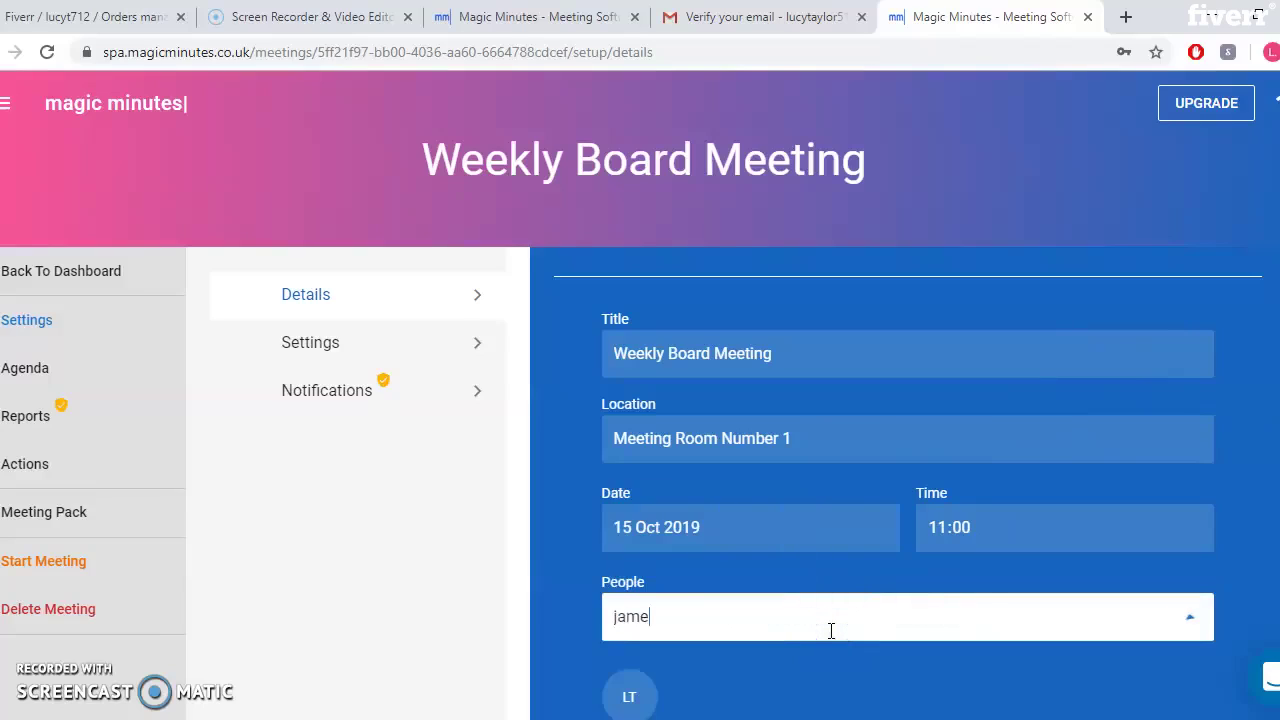
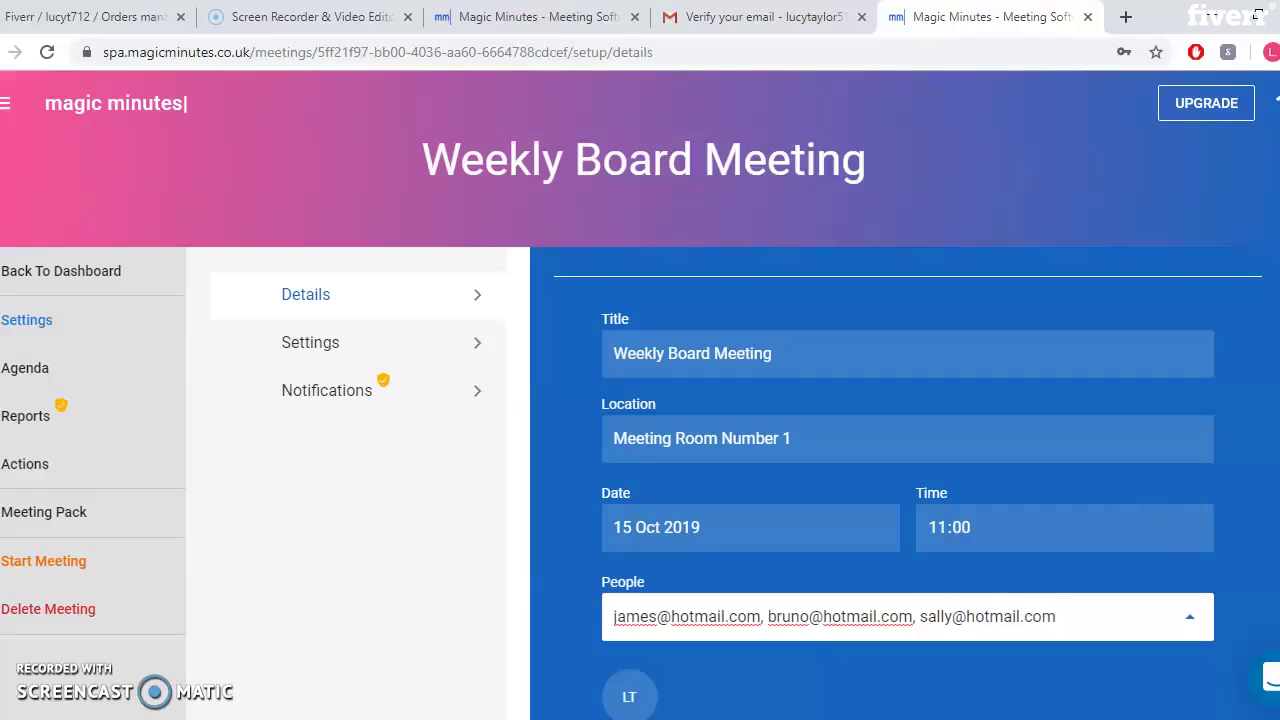
pyautogui.scroll(-1, 1043, 562)
pyautogui.click(1043, 562)
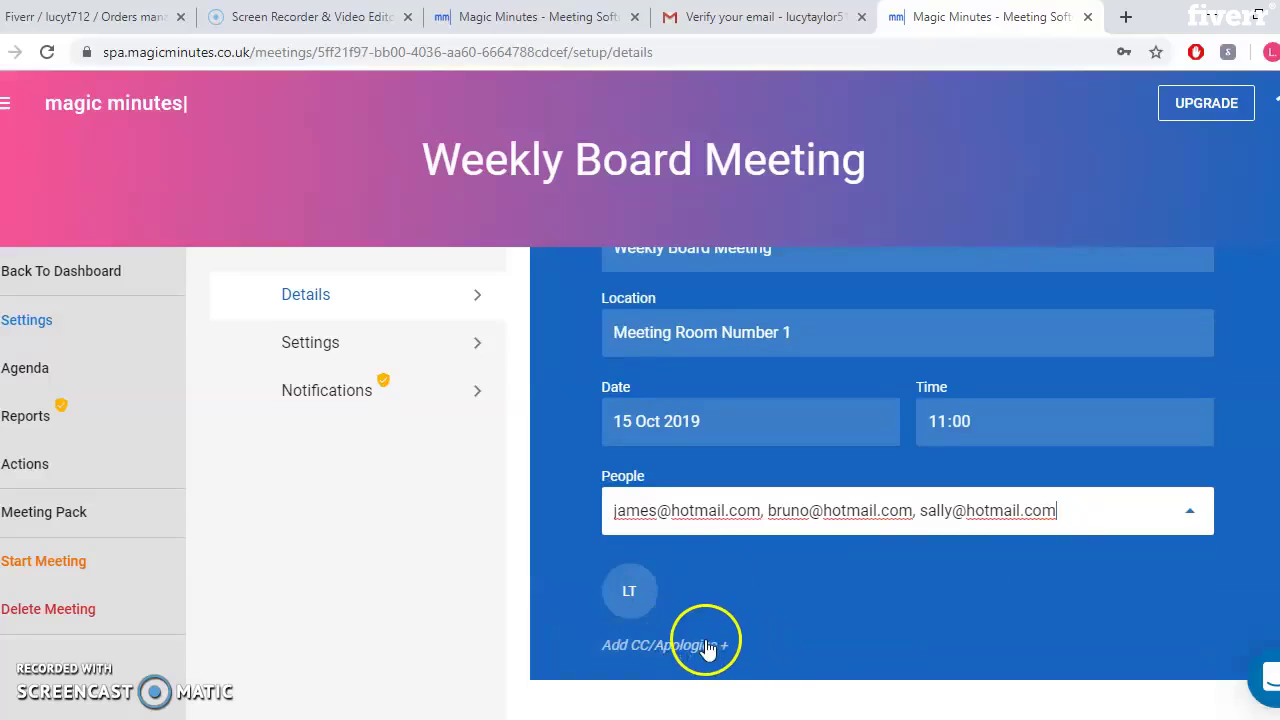
# Add the first attendee as present with their e-mail, first name and last initial
pyautogui.click(707, 647)
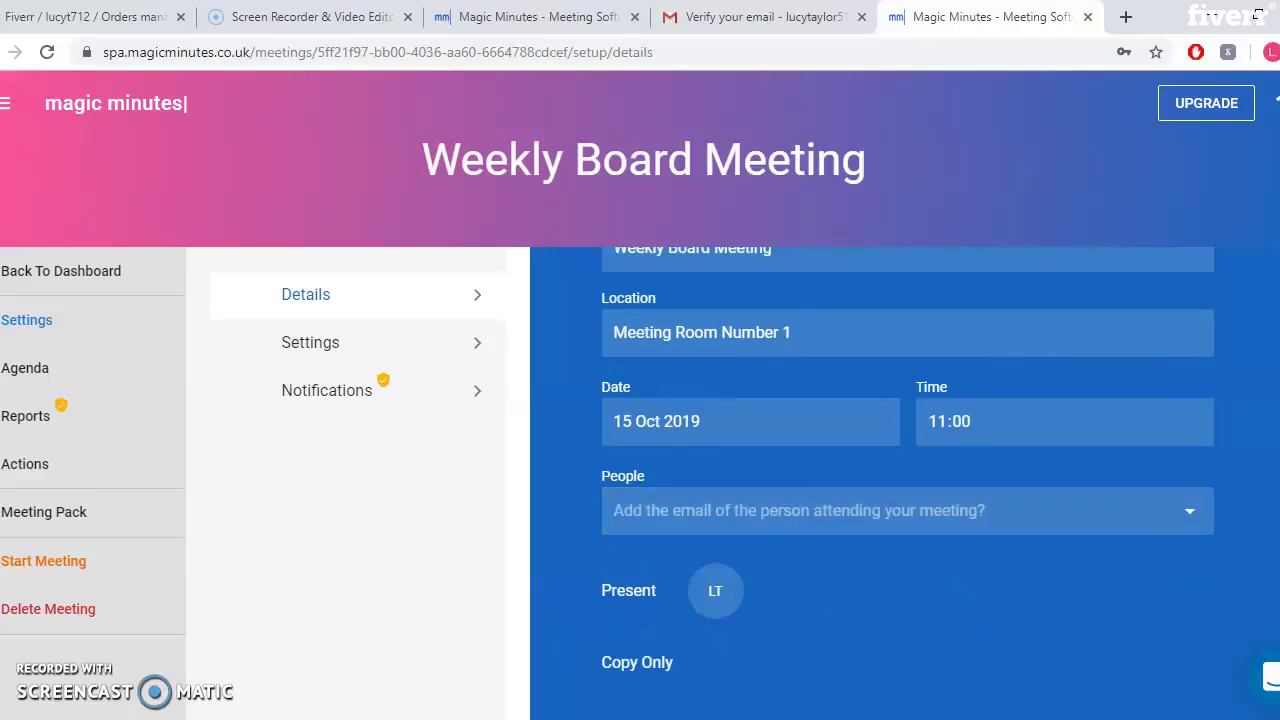
pyautogui.click(1149, 528)
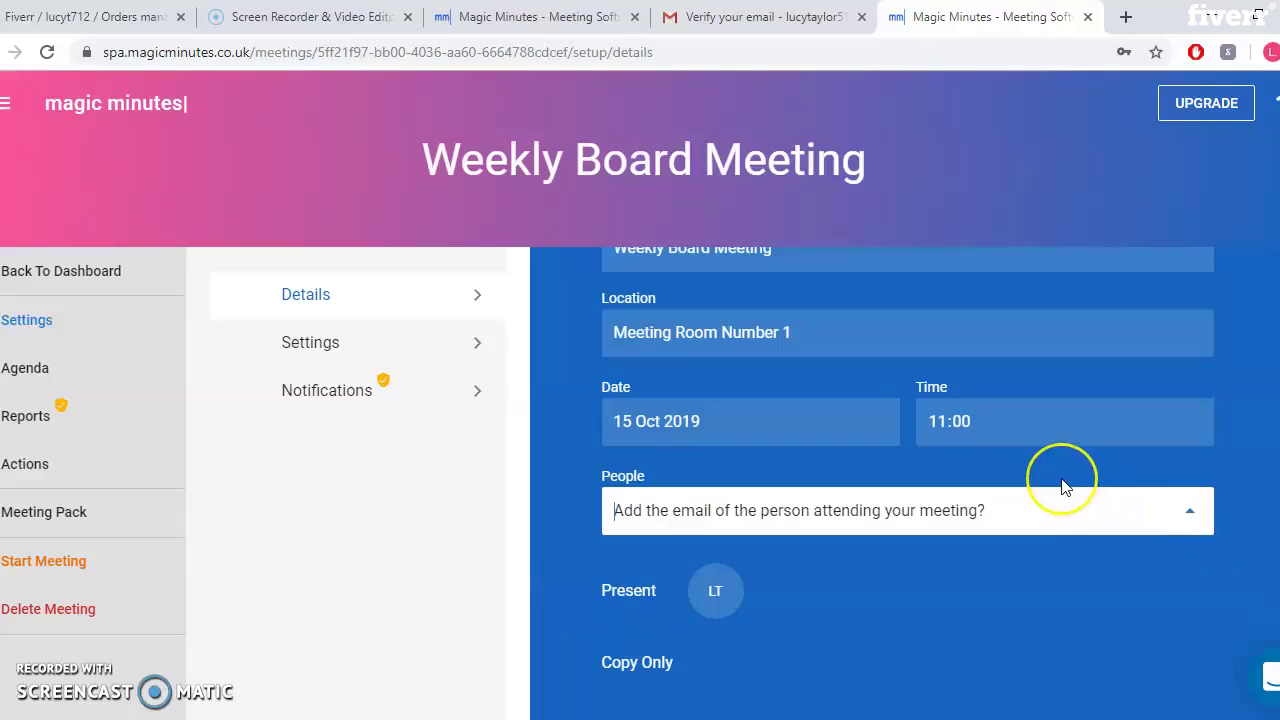
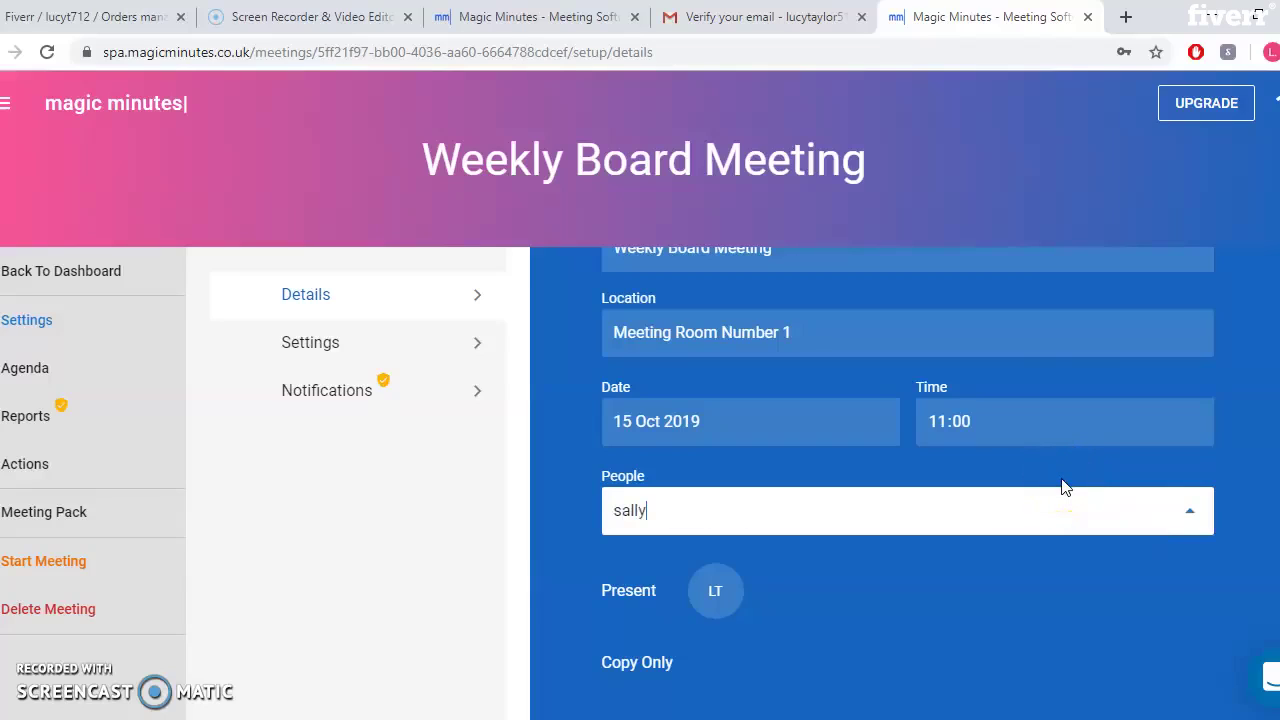
pyautogui.press('Return')
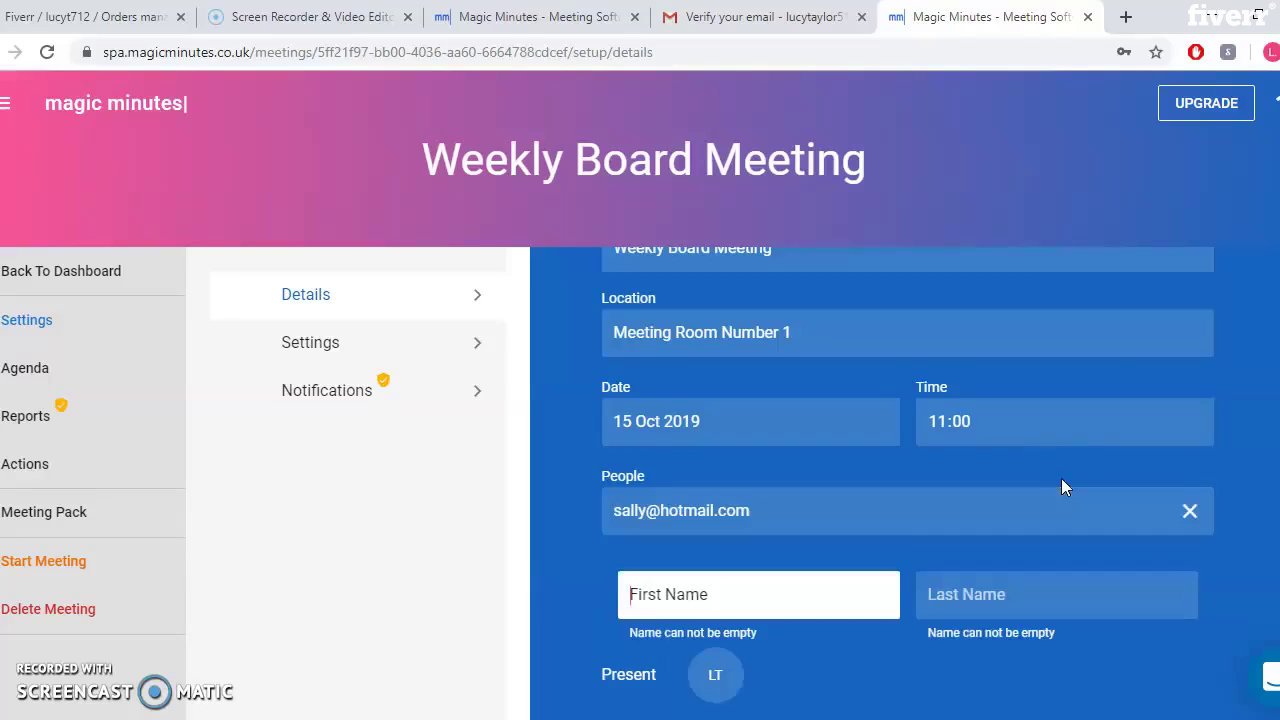
pyautogui.click(714, 594)
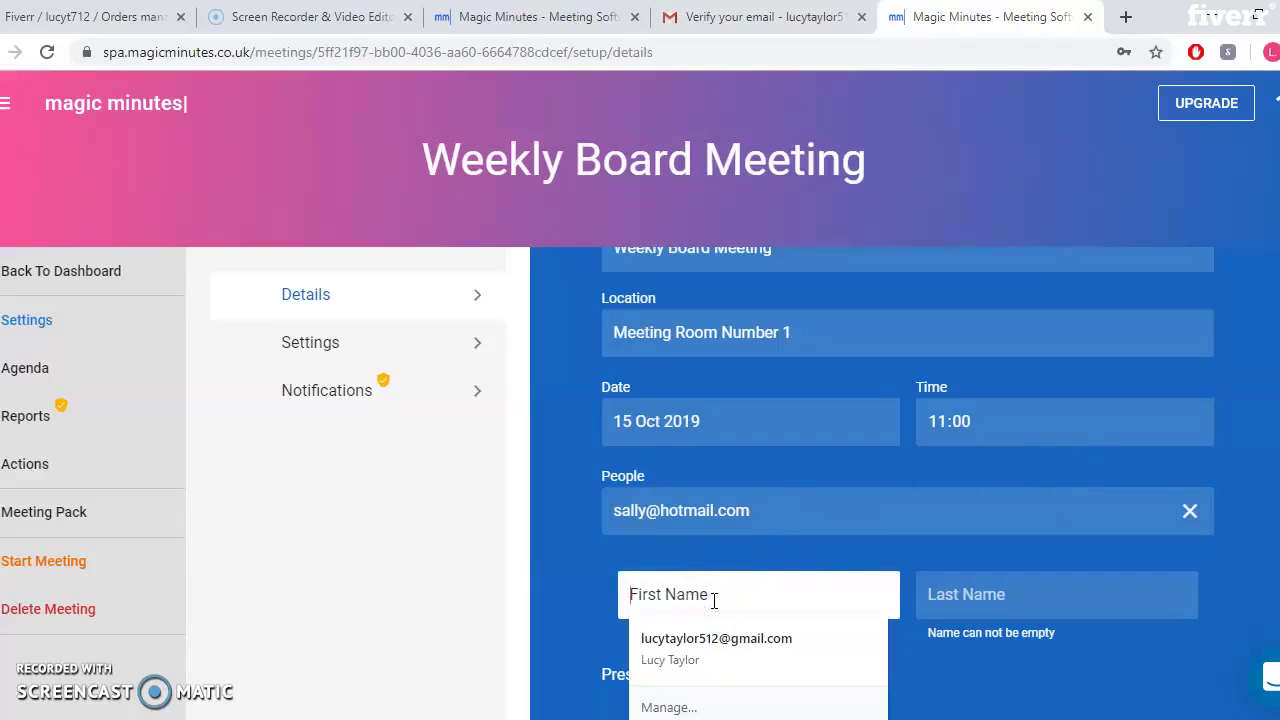
pyautogui.write('Sally')
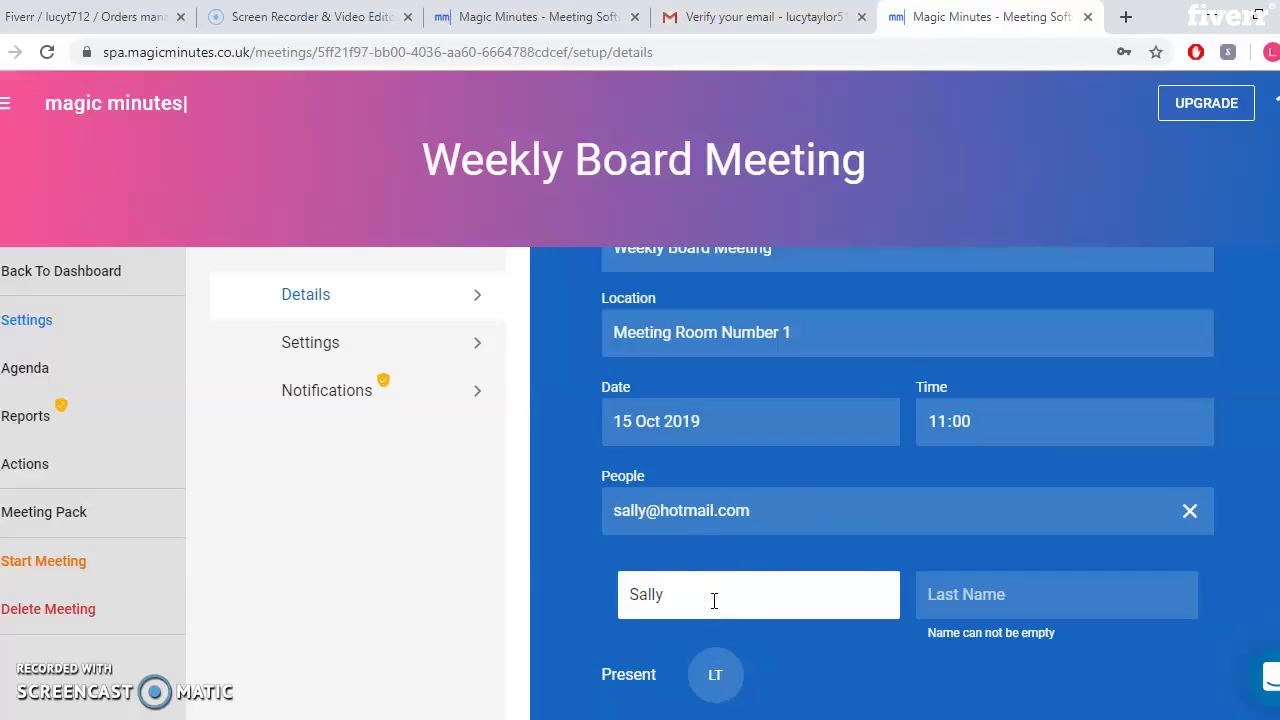
pyautogui.press('Tab')
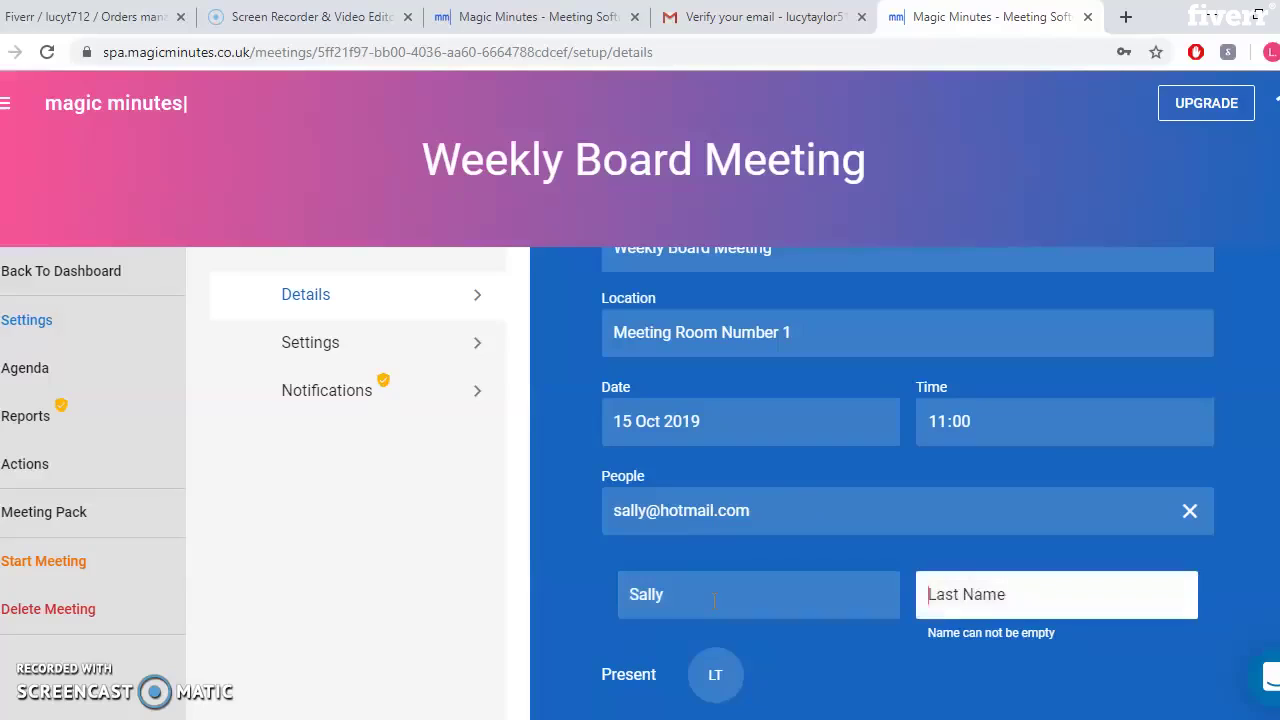
pyautogui.write('C')
pyautogui.press('Return')
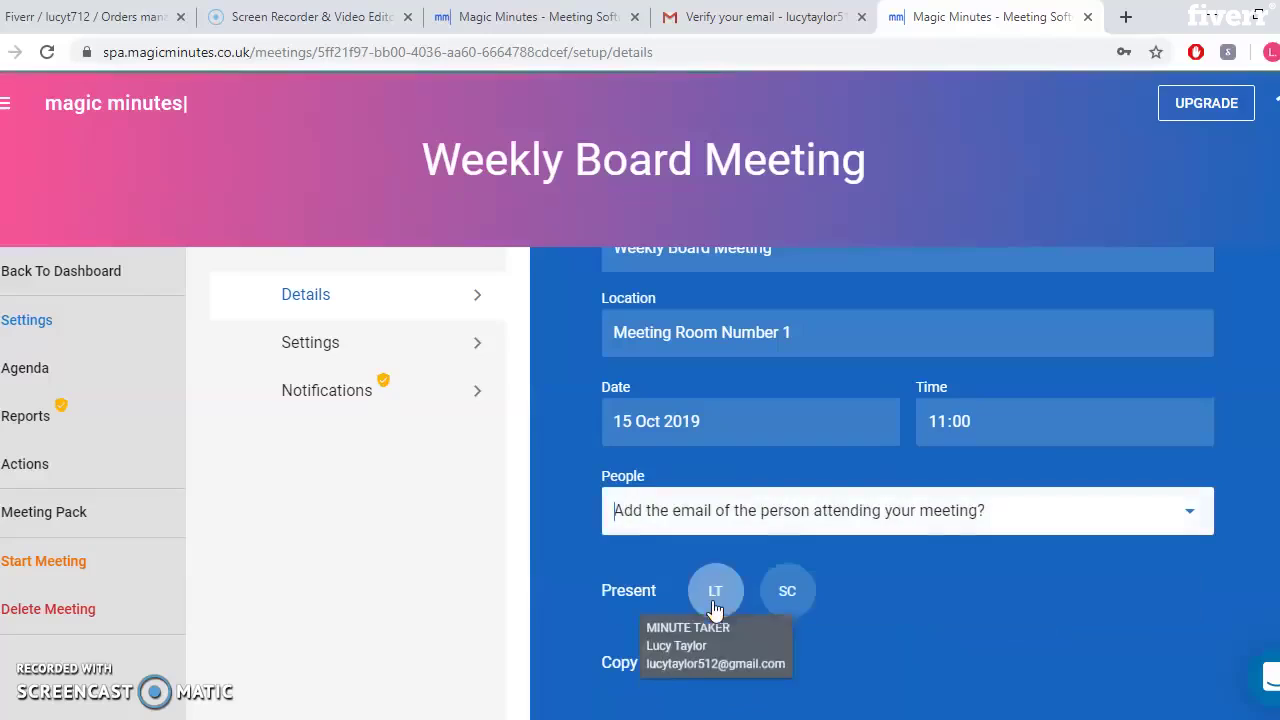
# Add the second attendee as present with their e-mail, first name and last initial
pyautogui.click(818, 512)
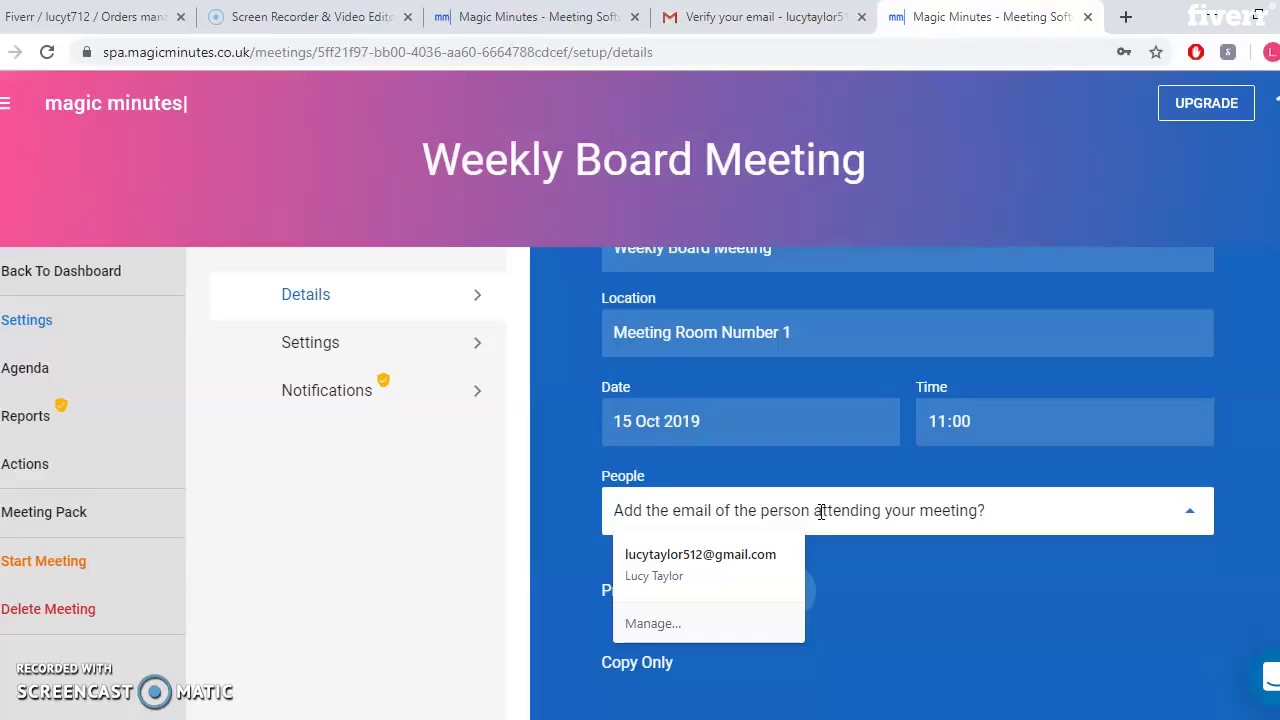
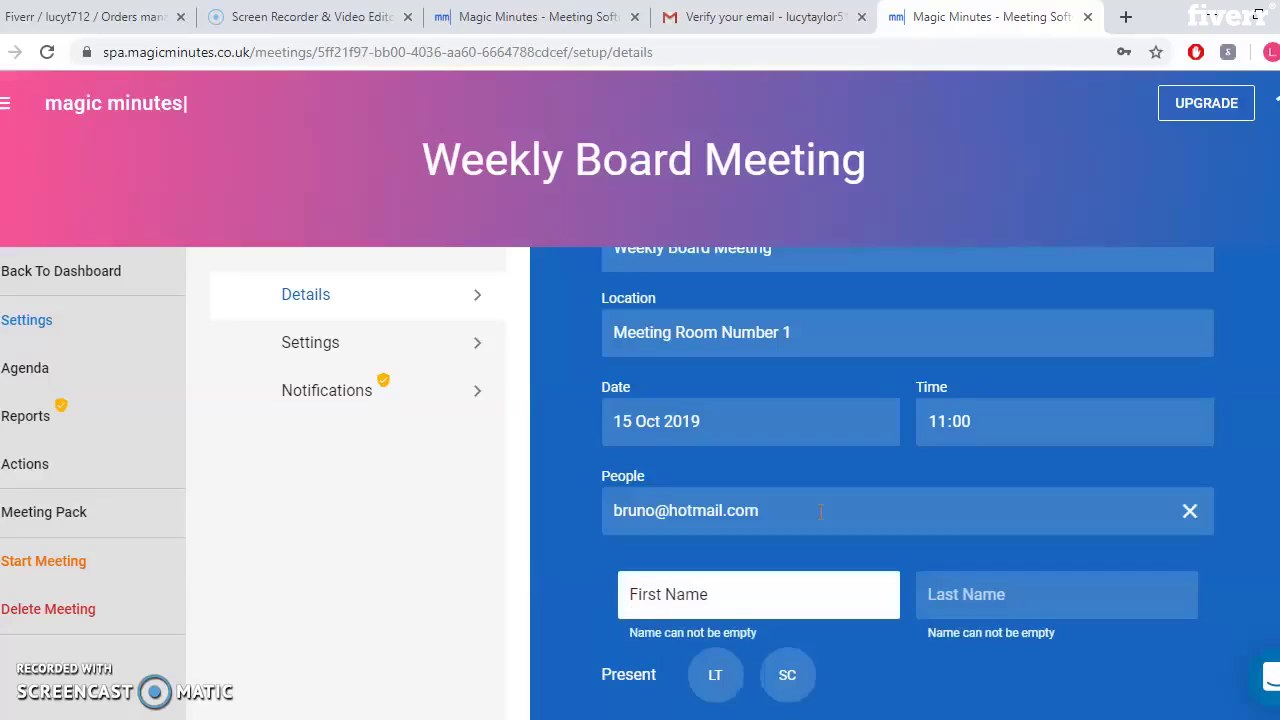
pyautogui.write('bruno')
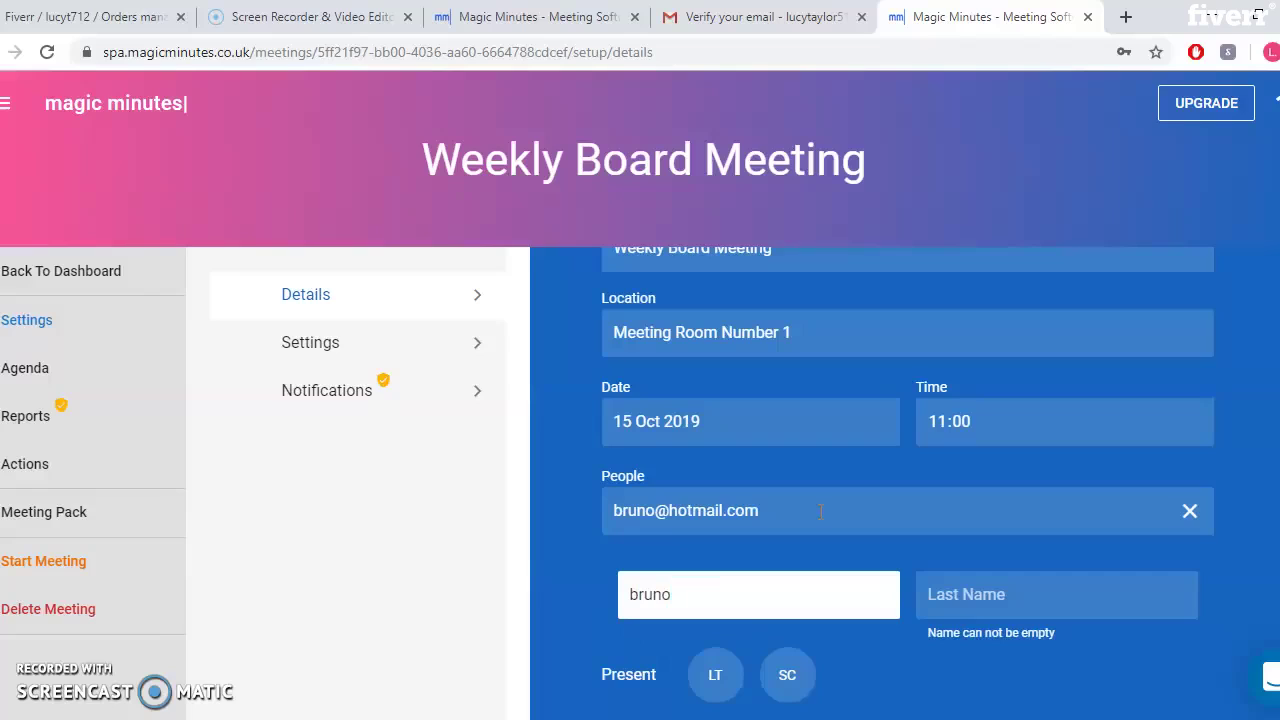
pyautogui.press('Tab')
pyautogui.write('m')
pyautogui.press('Return')
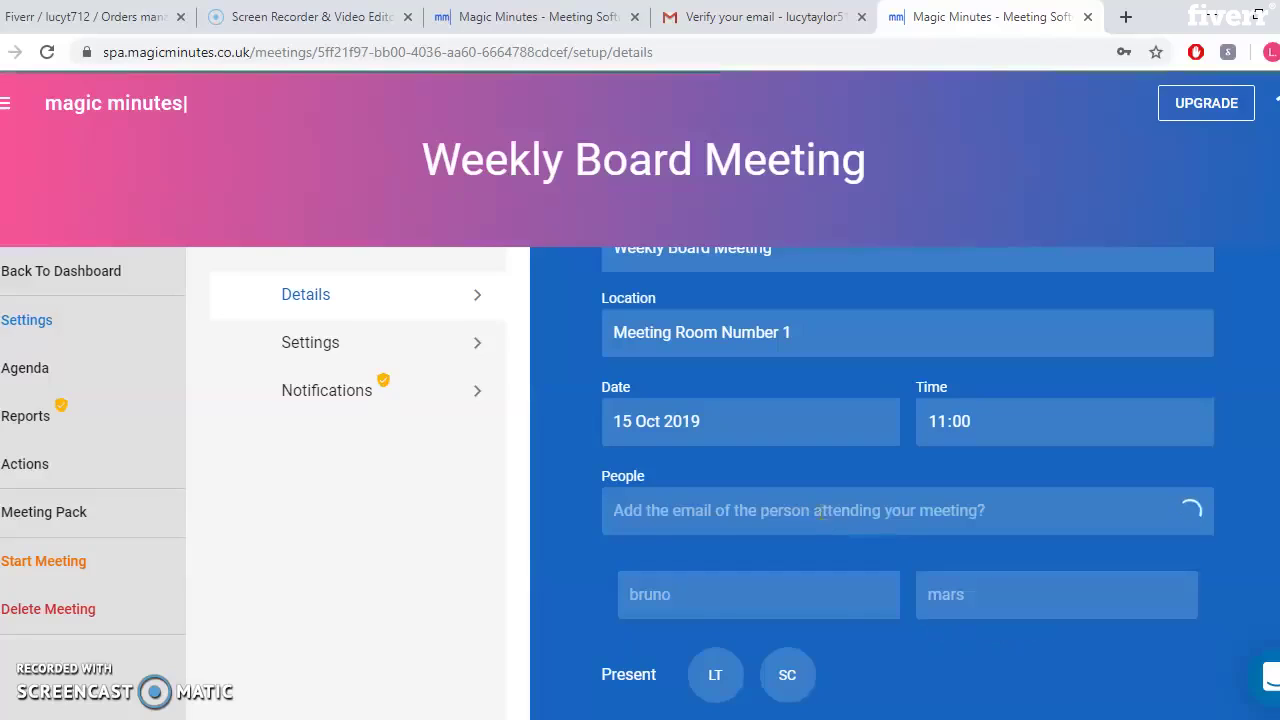
# Add the third attendee as present with their e-mail, first name and last initial
pyautogui.click(819, 511)
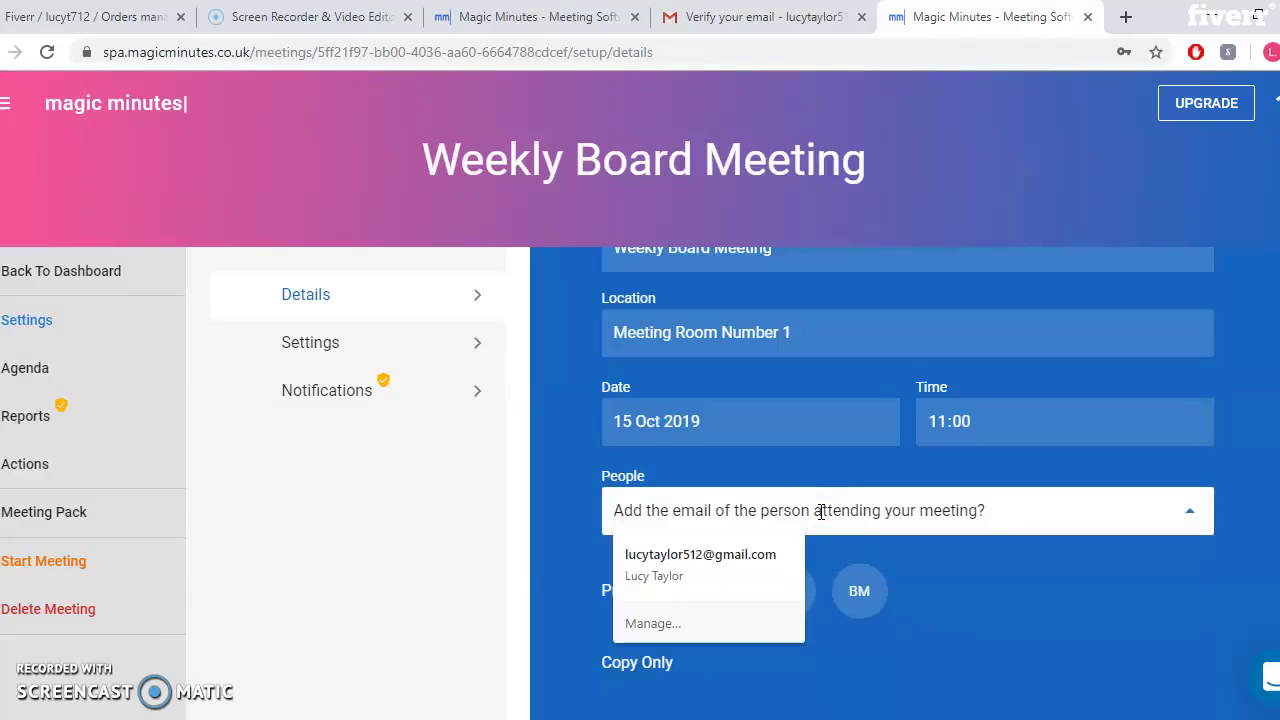
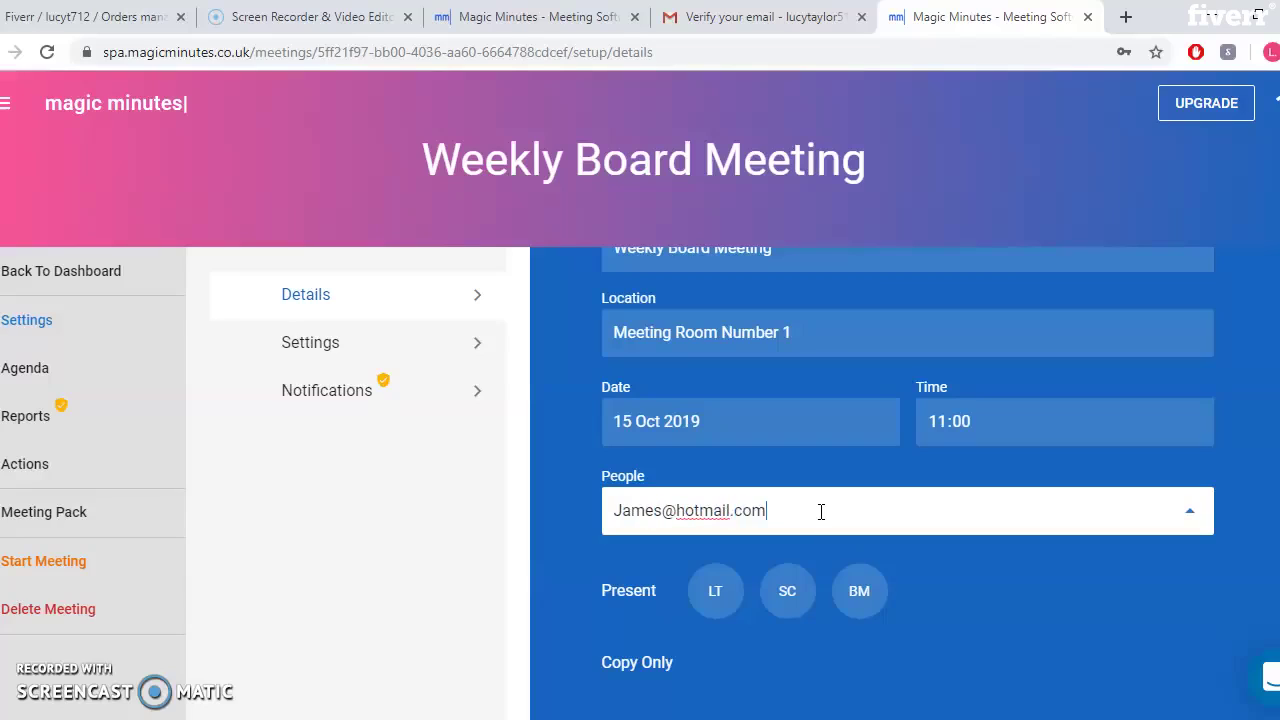
pyautogui.press('Return')
pyautogui.write('james')
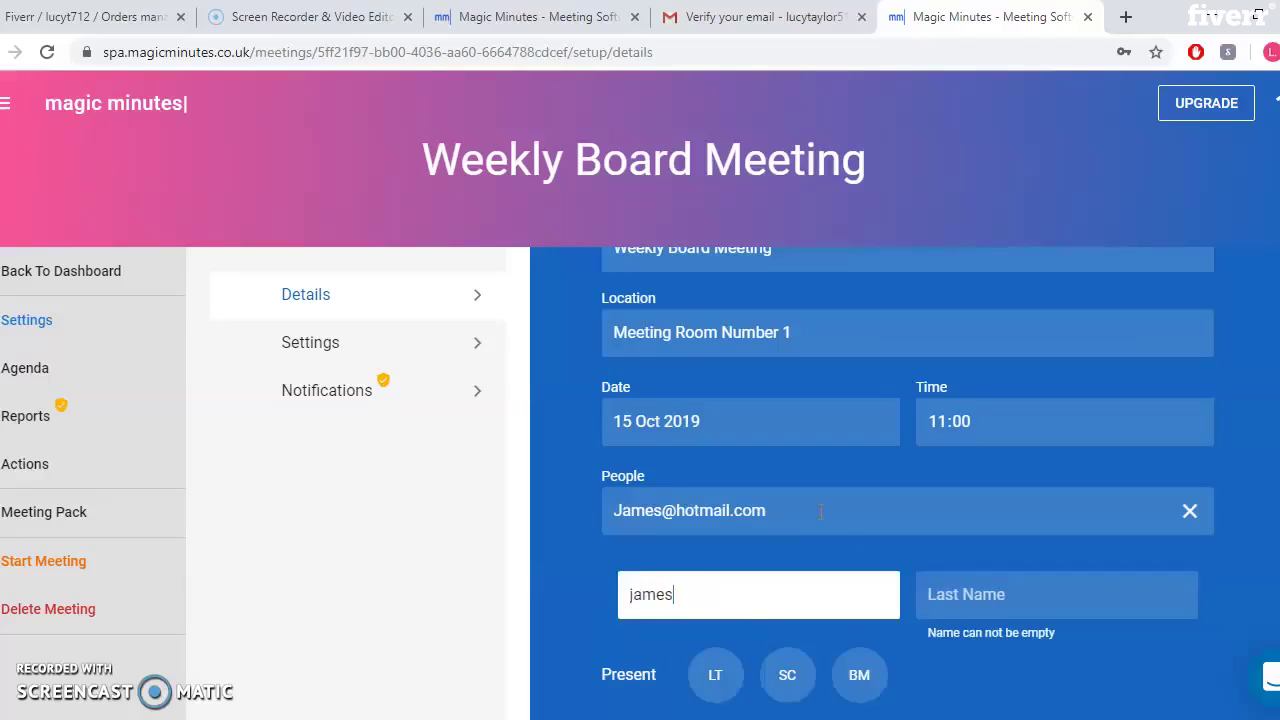
pyautogui.press('Tab')
pyautogui.write('c')
pyautogui.press('Return')
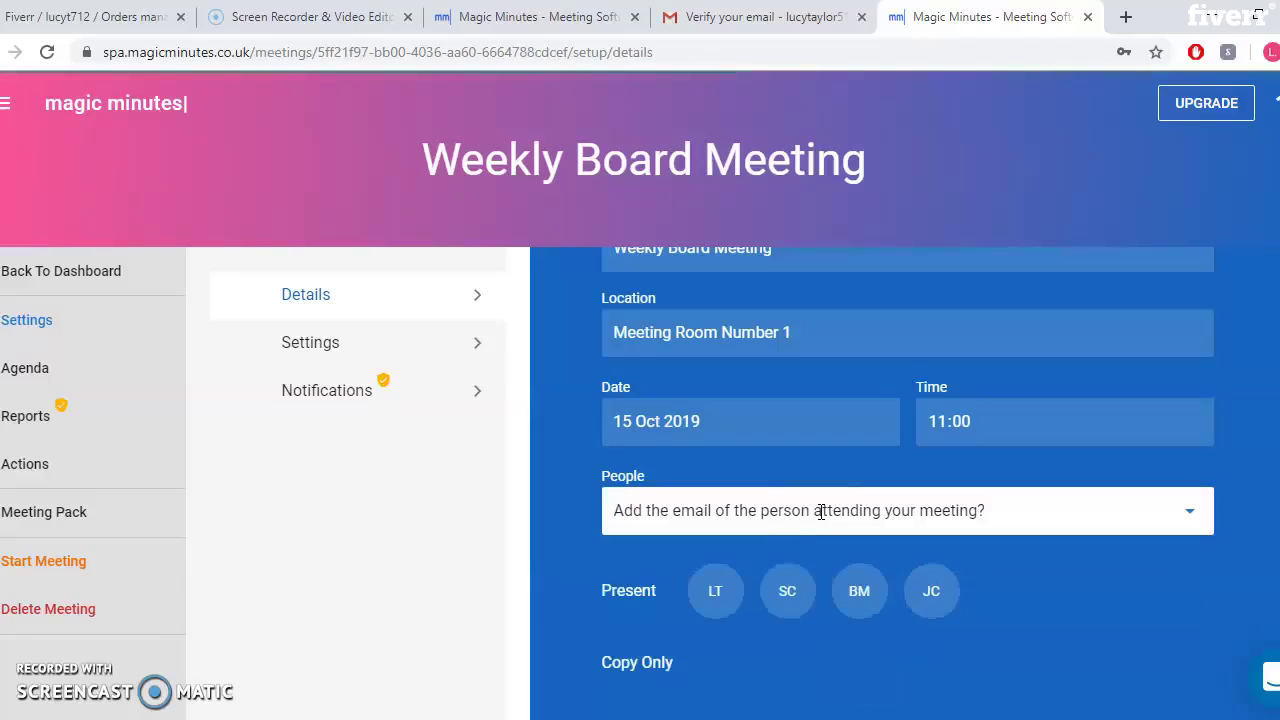
# Add the fourth attendee as present with their e-mail, first name and last initial
pyautogui.click(820, 511)
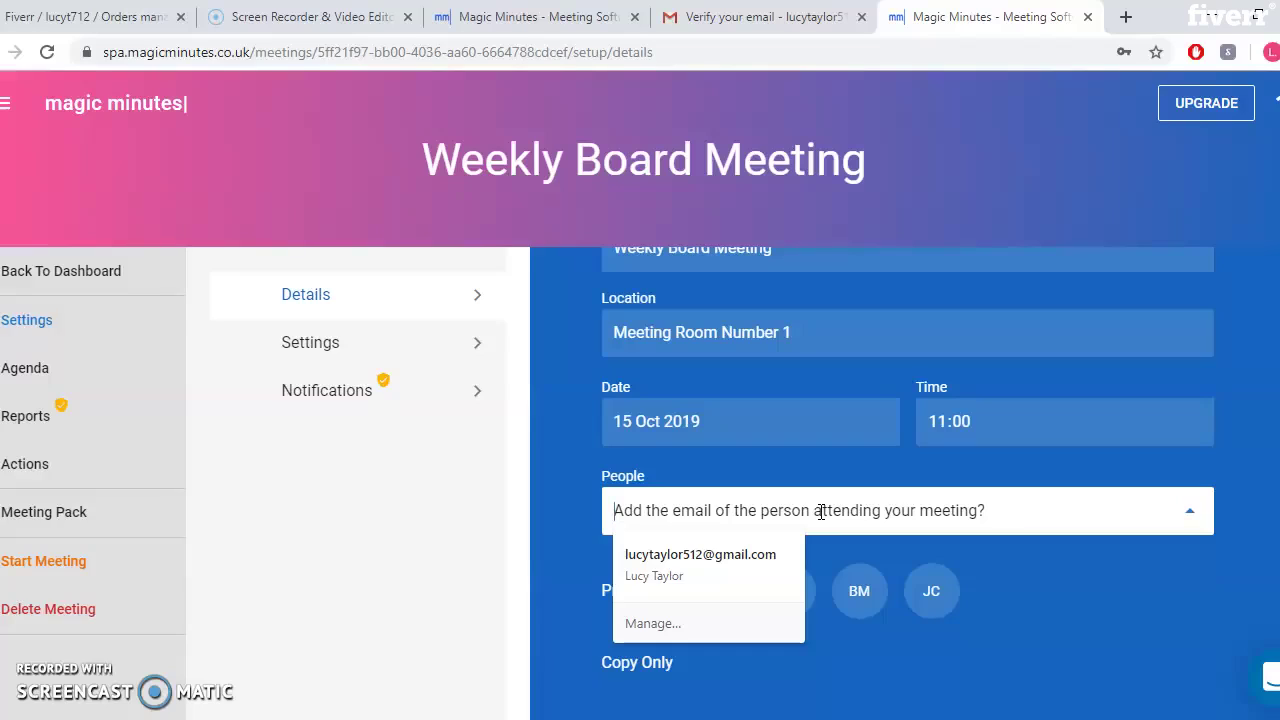
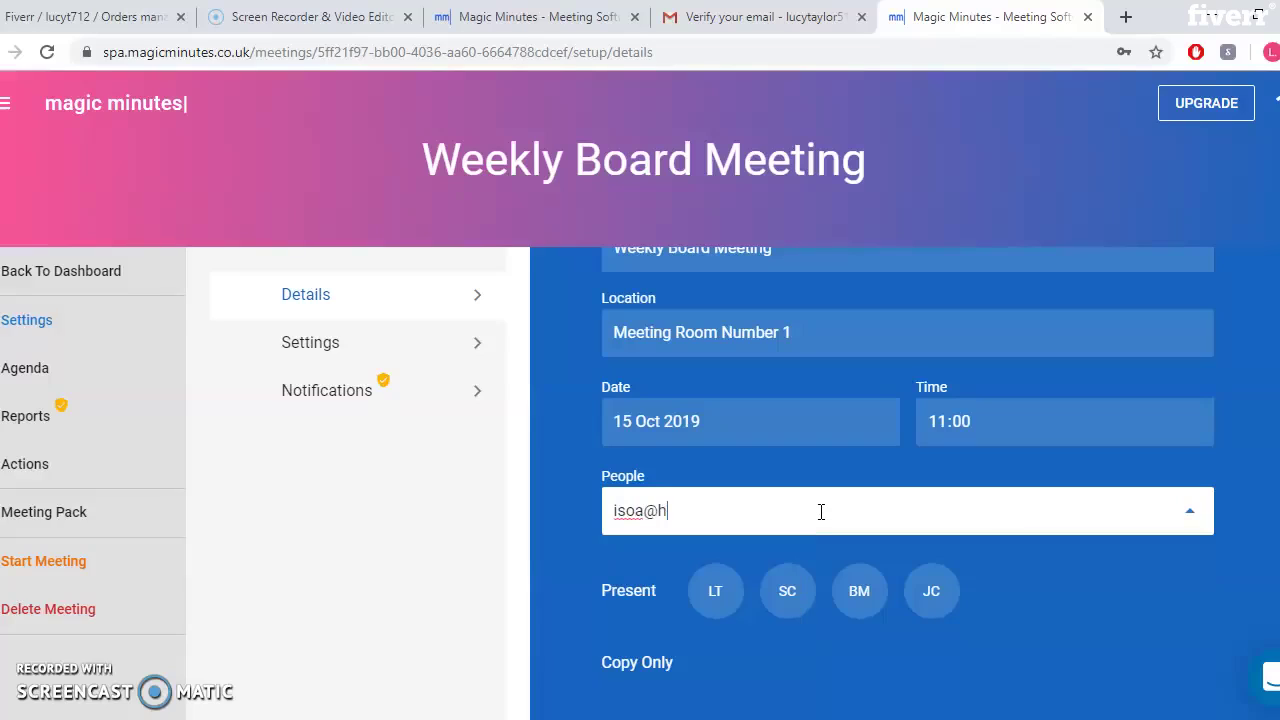
pyautogui.hotkey('ctrl', '+')
pyautogui.click(823, 551)
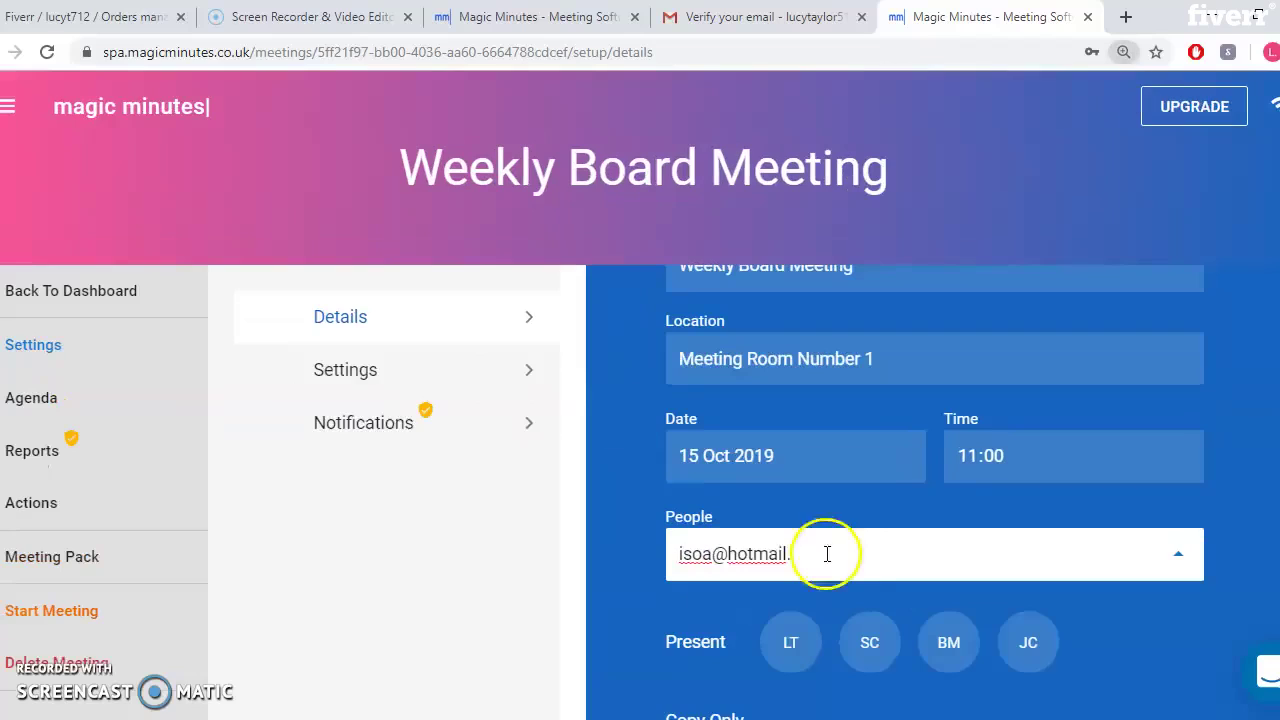
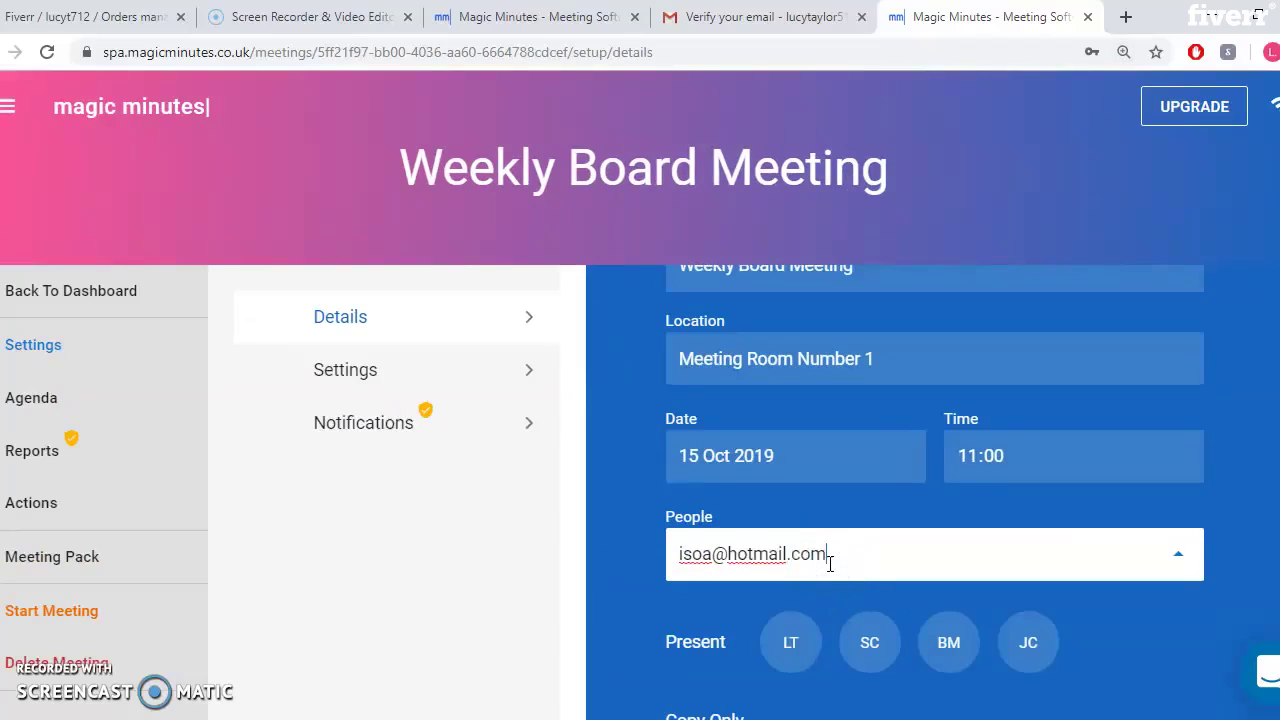
pyautogui.press('Return')
pyautogui.write('isoa')
pyautogui.press('Tab')
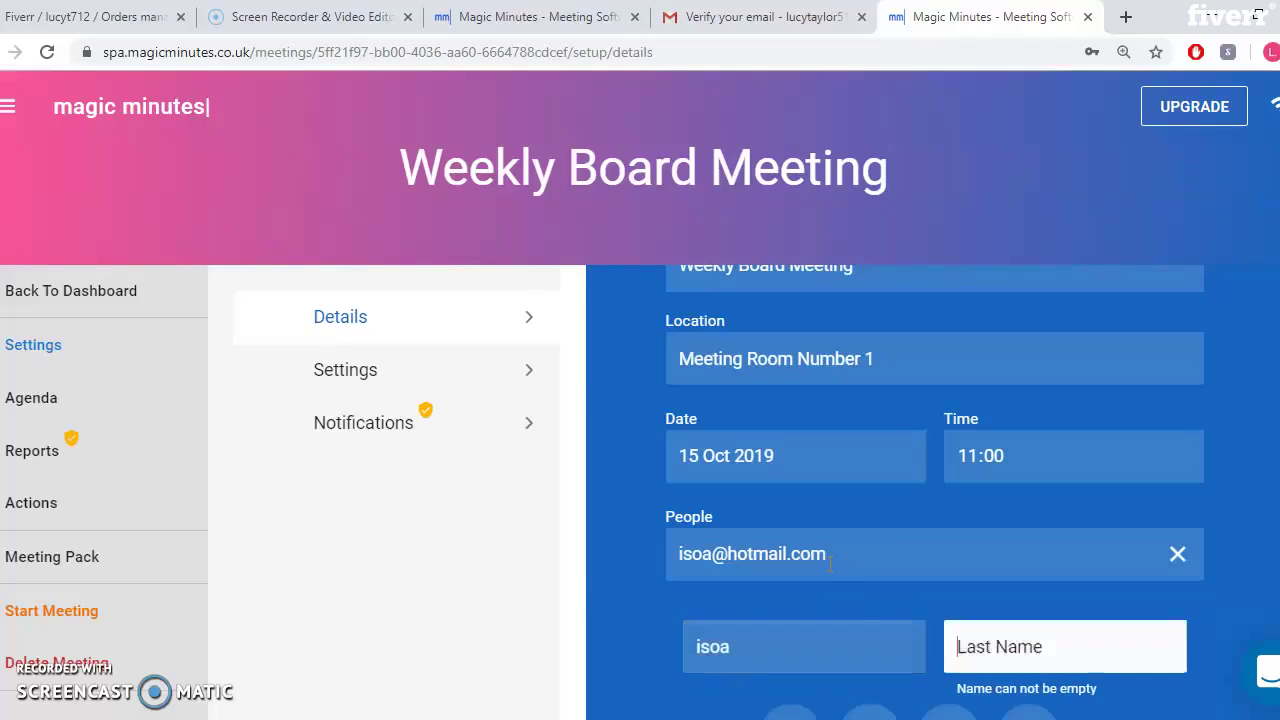
pyautogui.write('t')
pyautogui.press('Return')
pyautogui.hotkey('ctrl', '-')
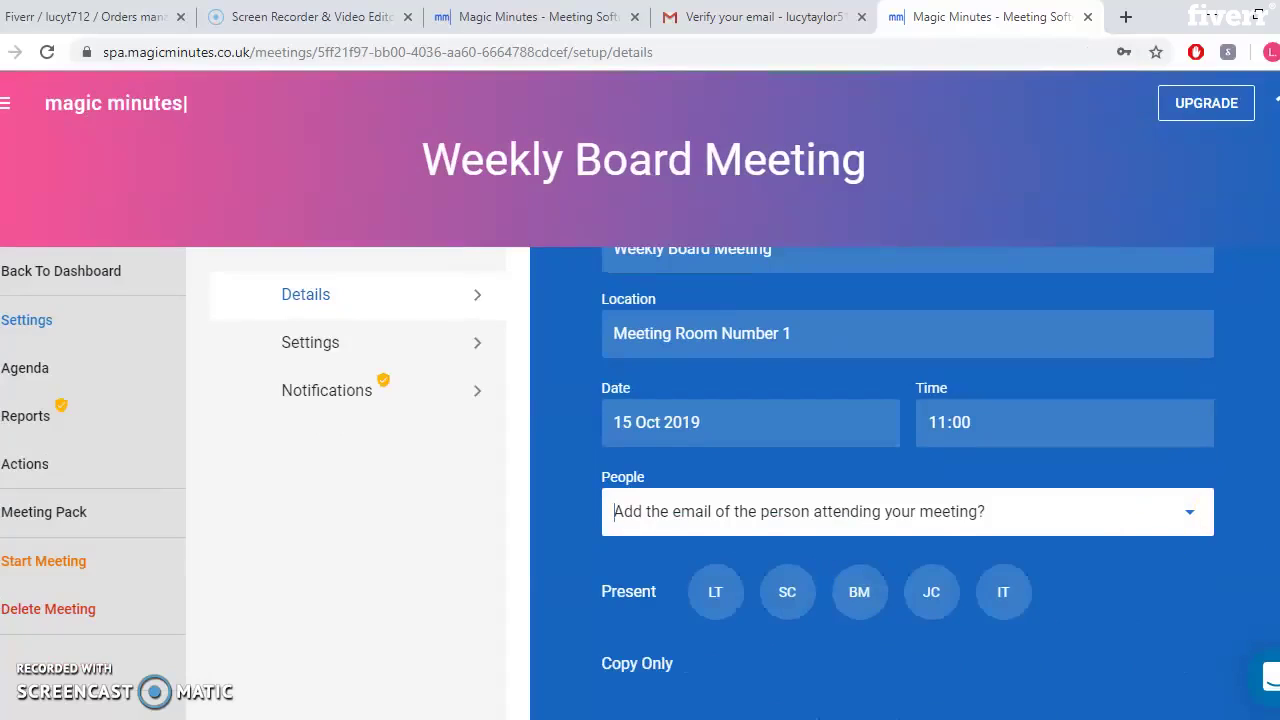
# Open the meeting's Settings section
pyautogui.scroll(-1, 908, 464)
pyautogui.scroll(3, 908, 464)
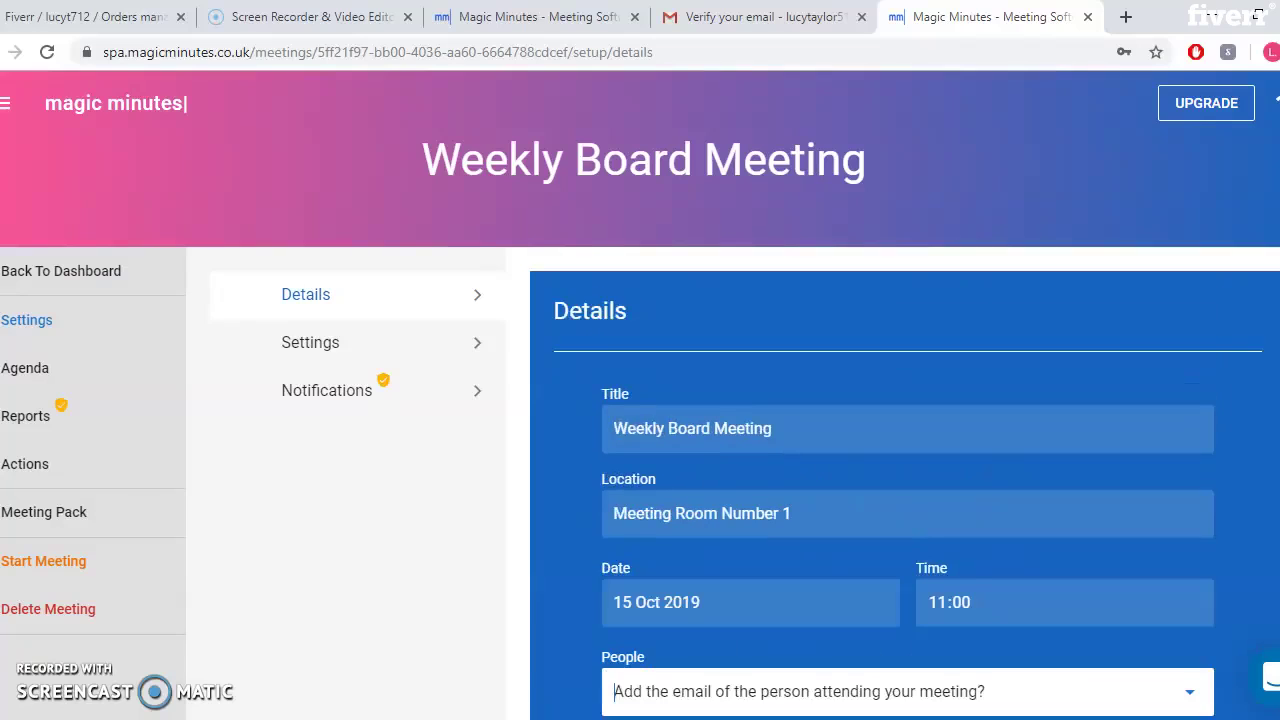
pyautogui.scroll(-3, 1243, 708)
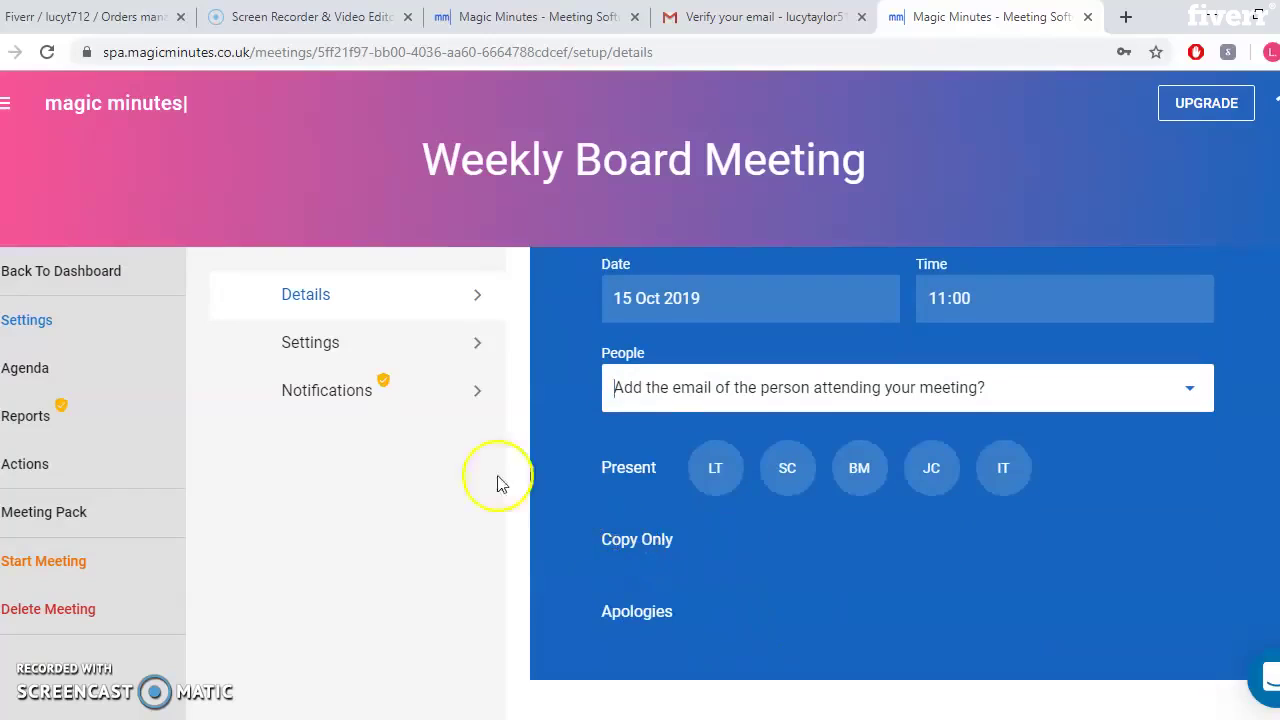
pyautogui.click(397, 352)
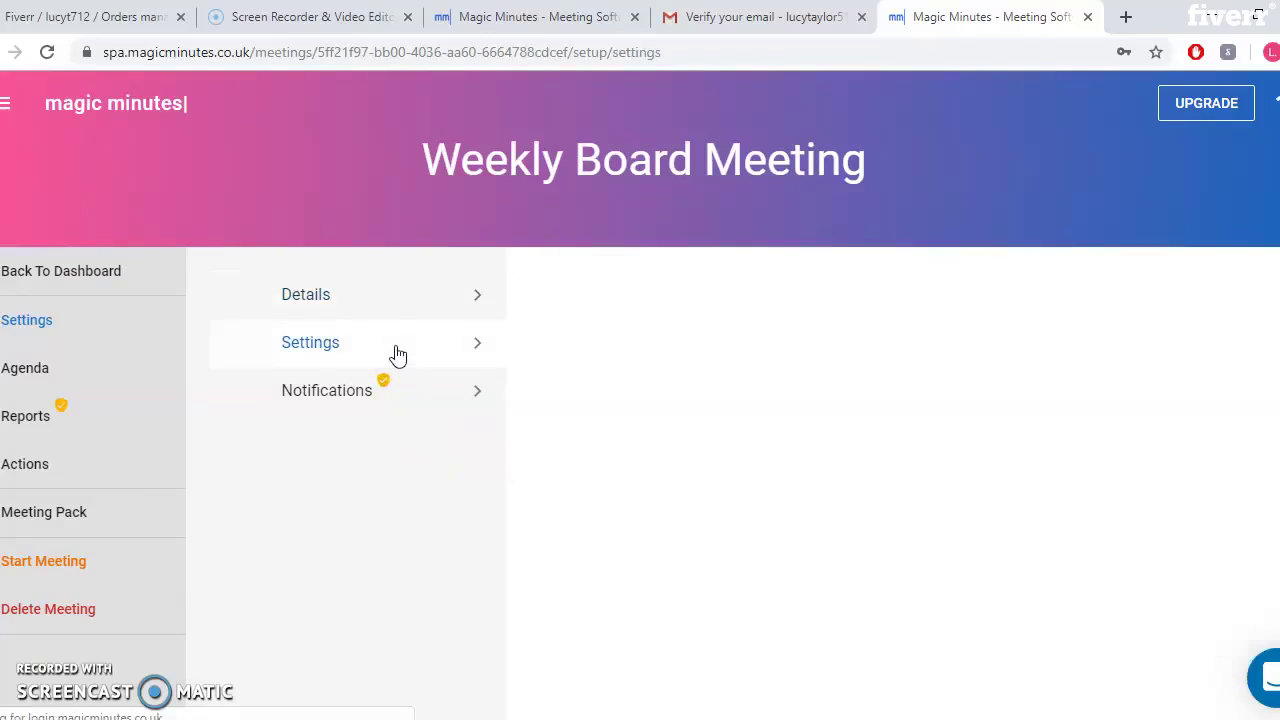
# Set outstanding actions to be reviewed By Agenda Item in the meeting settings
pyautogui.click(360, 300)
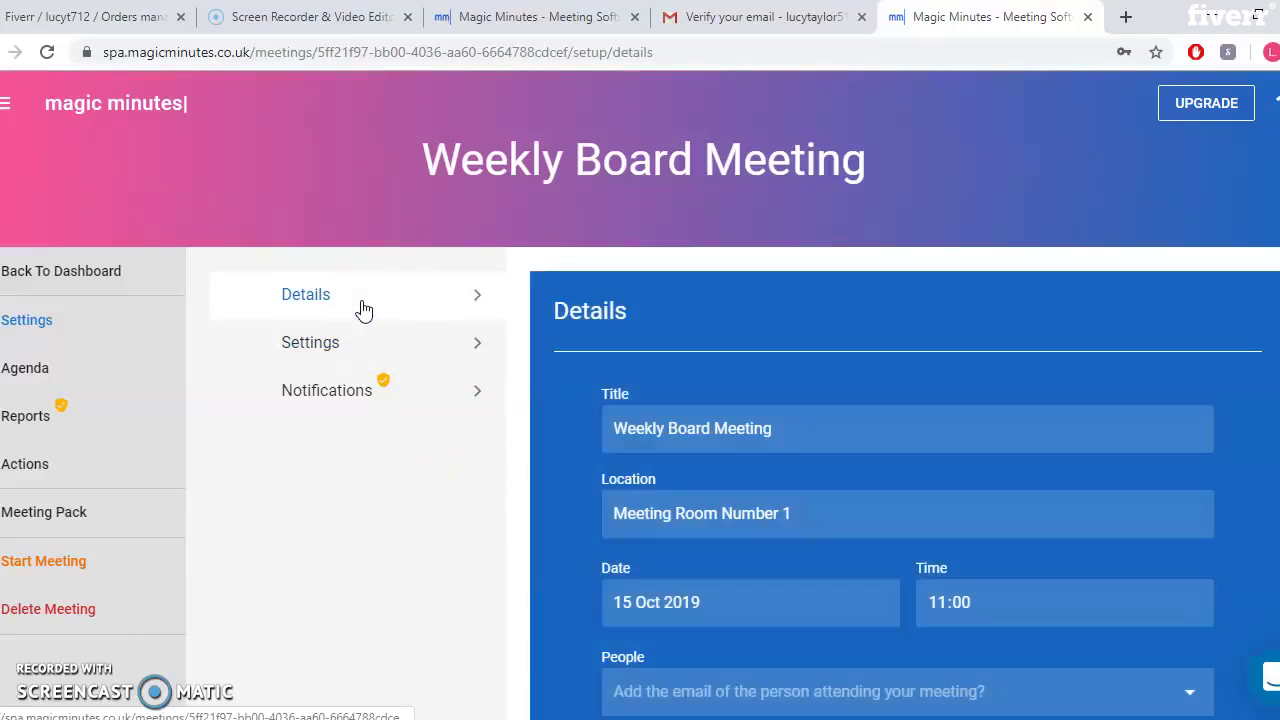
pyautogui.click(355, 348)
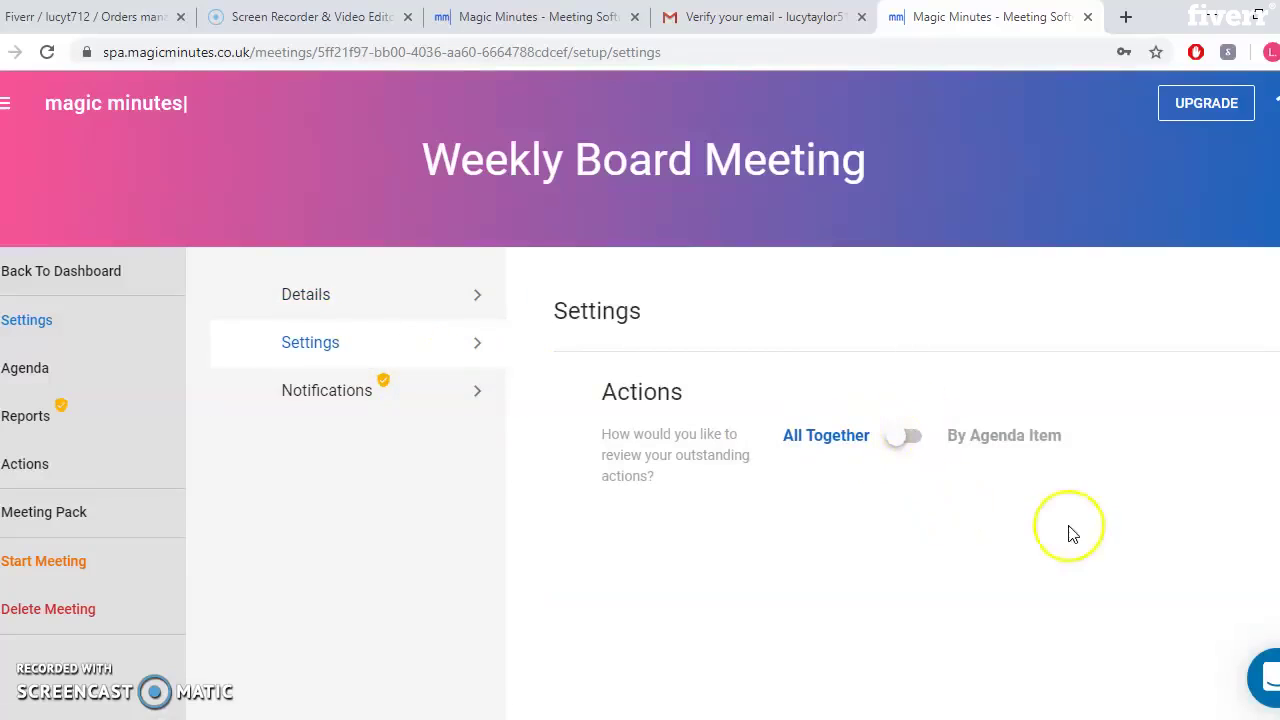
pyautogui.click(894, 440)
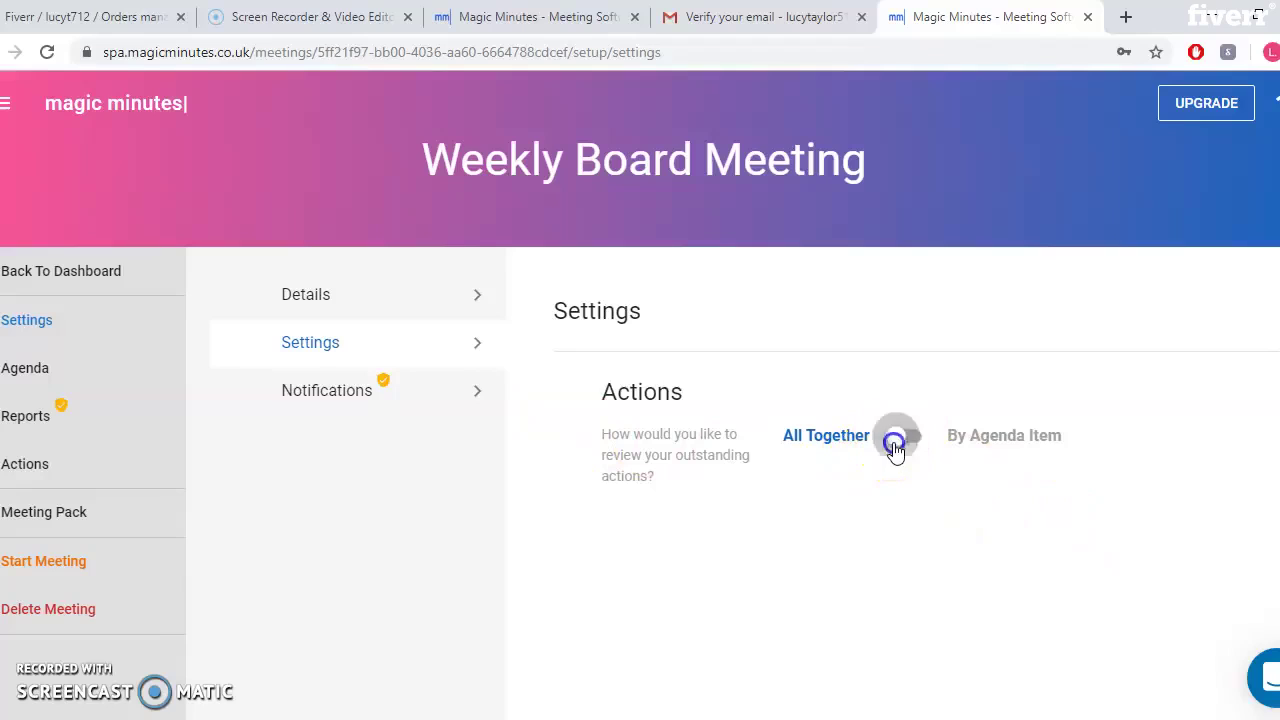
pyautogui.click(914, 437)
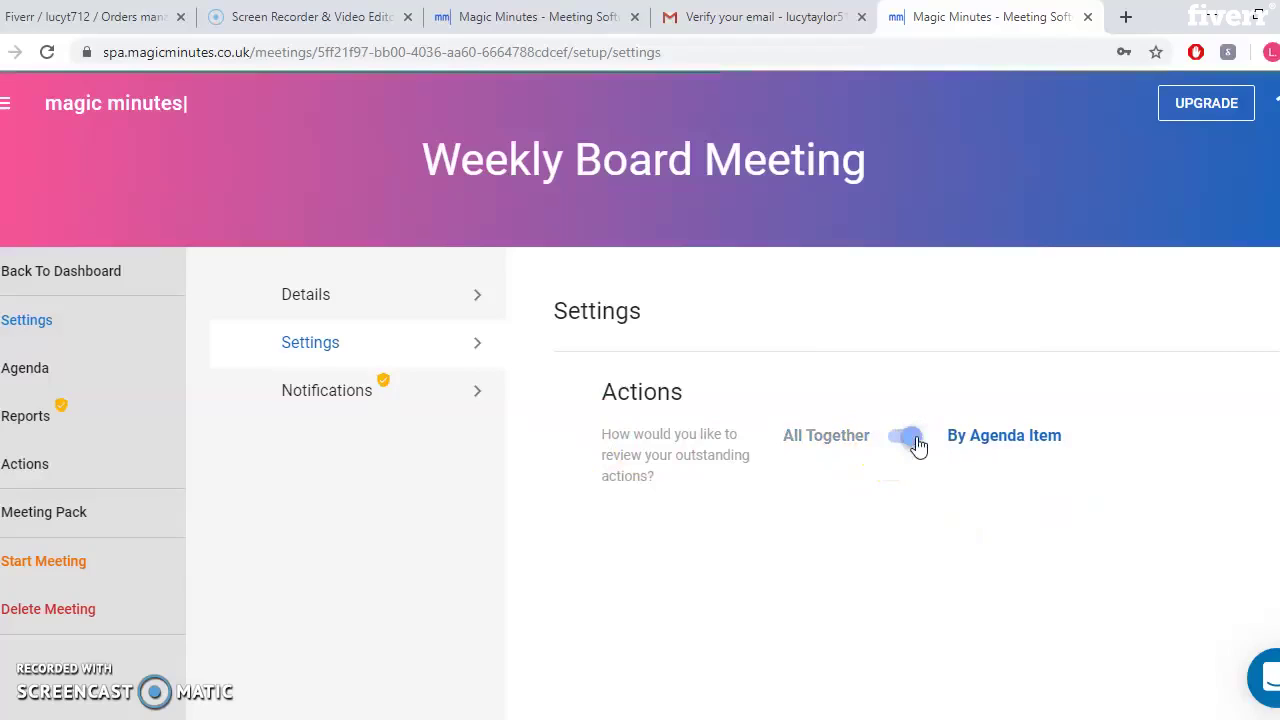
pyautogui.click(354, 399)
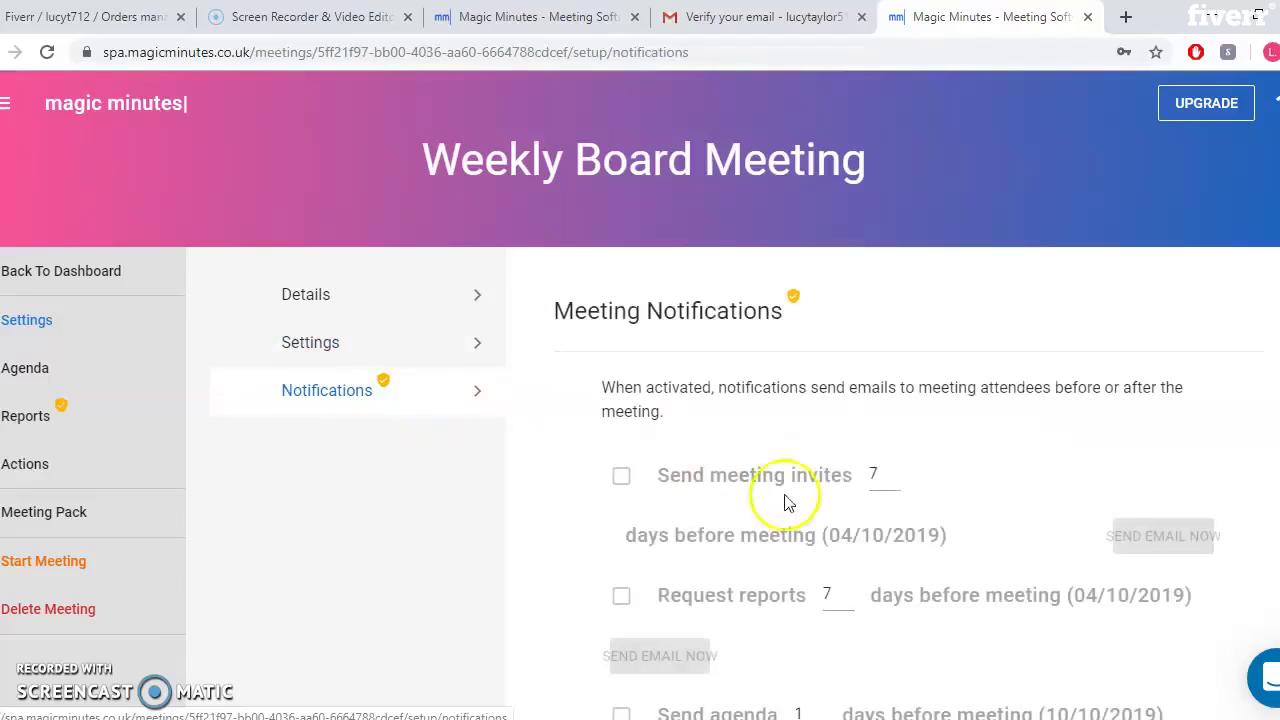
# Try enabling Send meeting invites, close the Premium notice, and go back to the dashboard
pyautogui.click(617, 479)
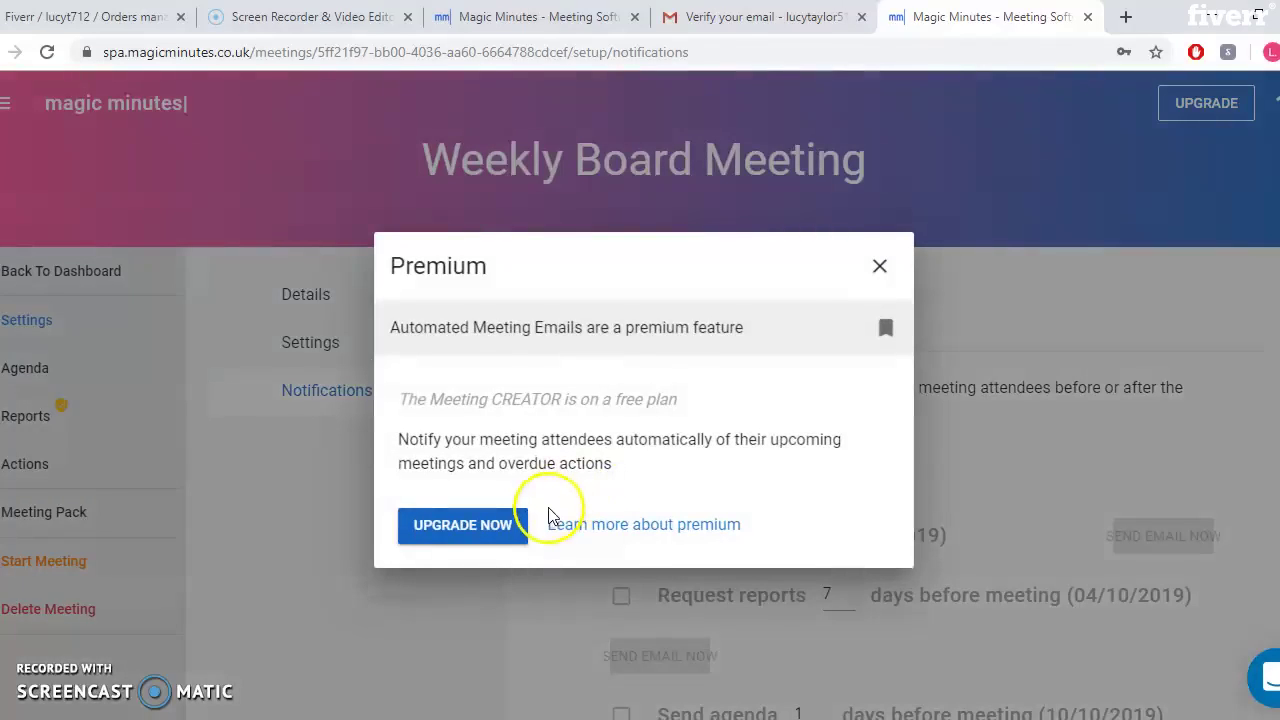
pyautogui.click(889, 270)
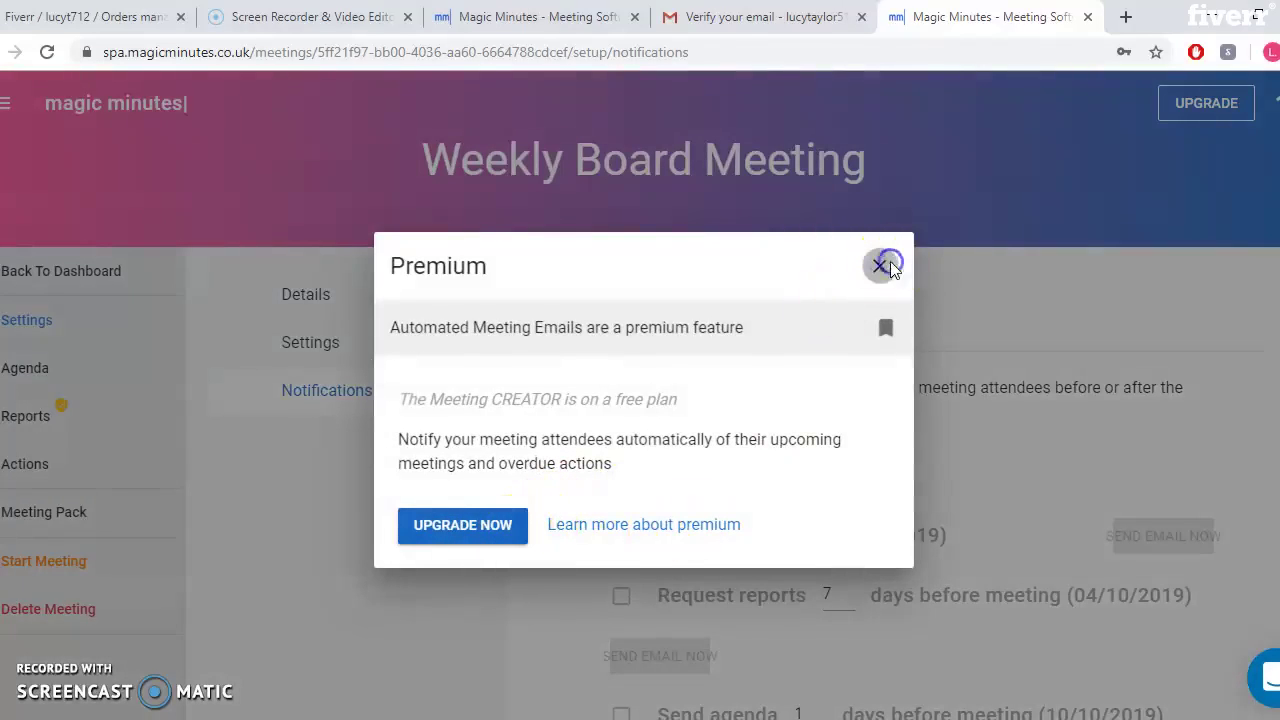
pyautogui.scroll(-3, 900, 480)
pyautogui.scroll(-2, 900, 480)
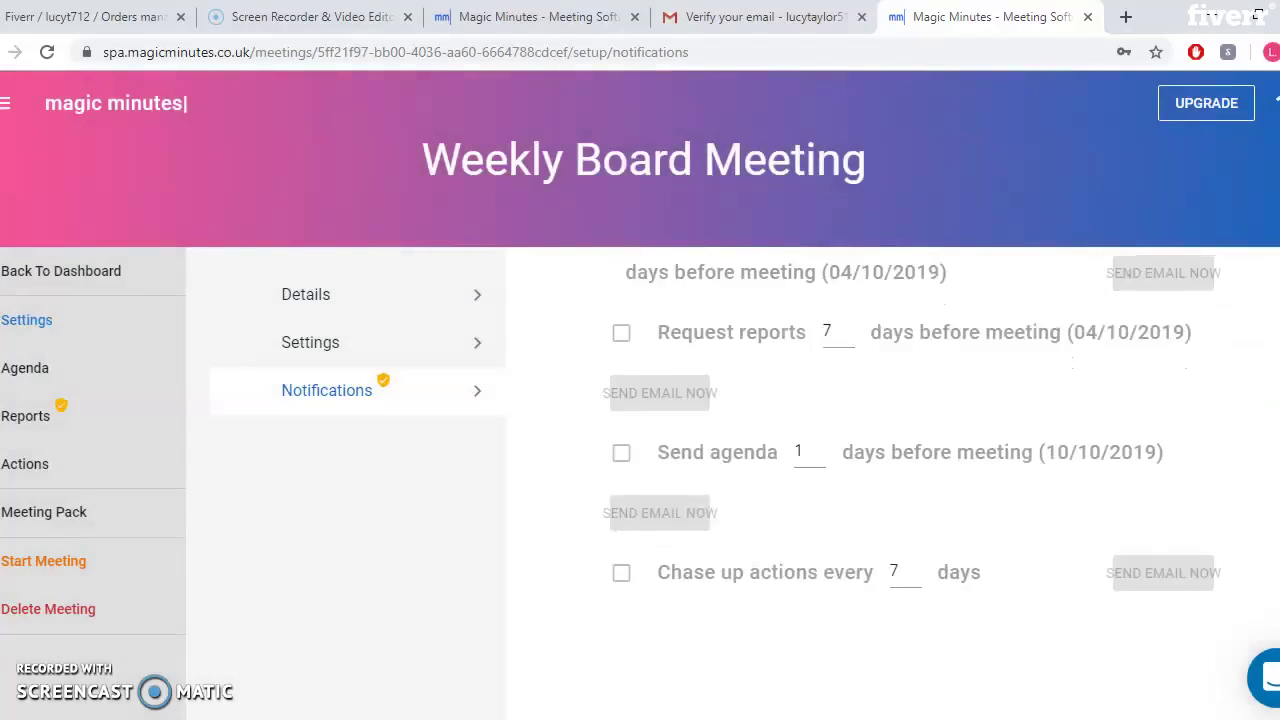
pyautogui.scroll(5, 900, 480)
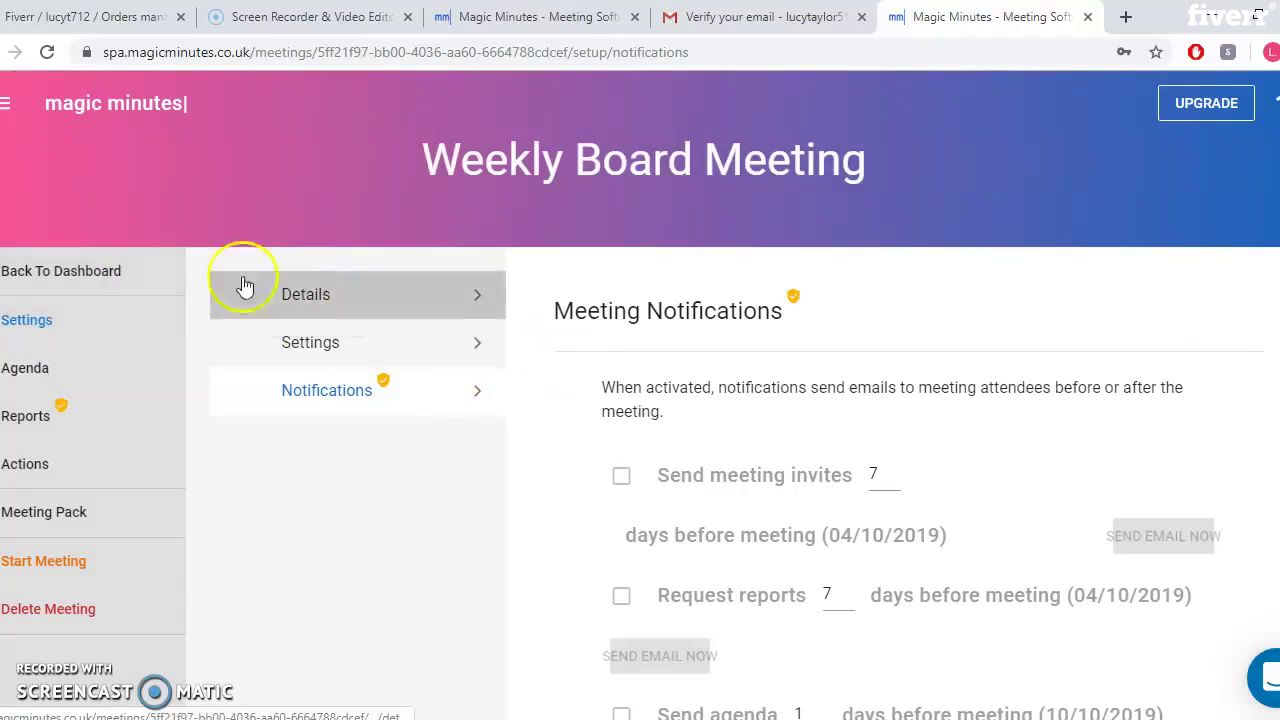
pyautogui.click(105, 273)
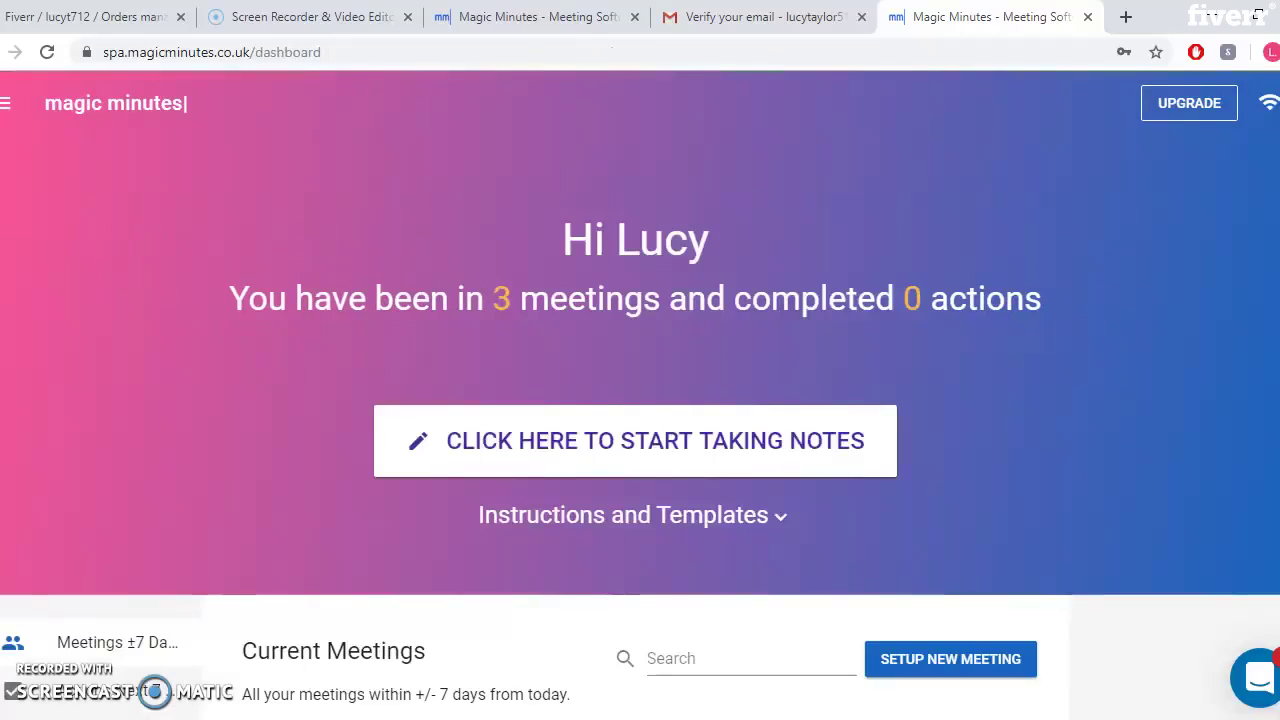
pyautogui.scroll(-3, 1090, 333)
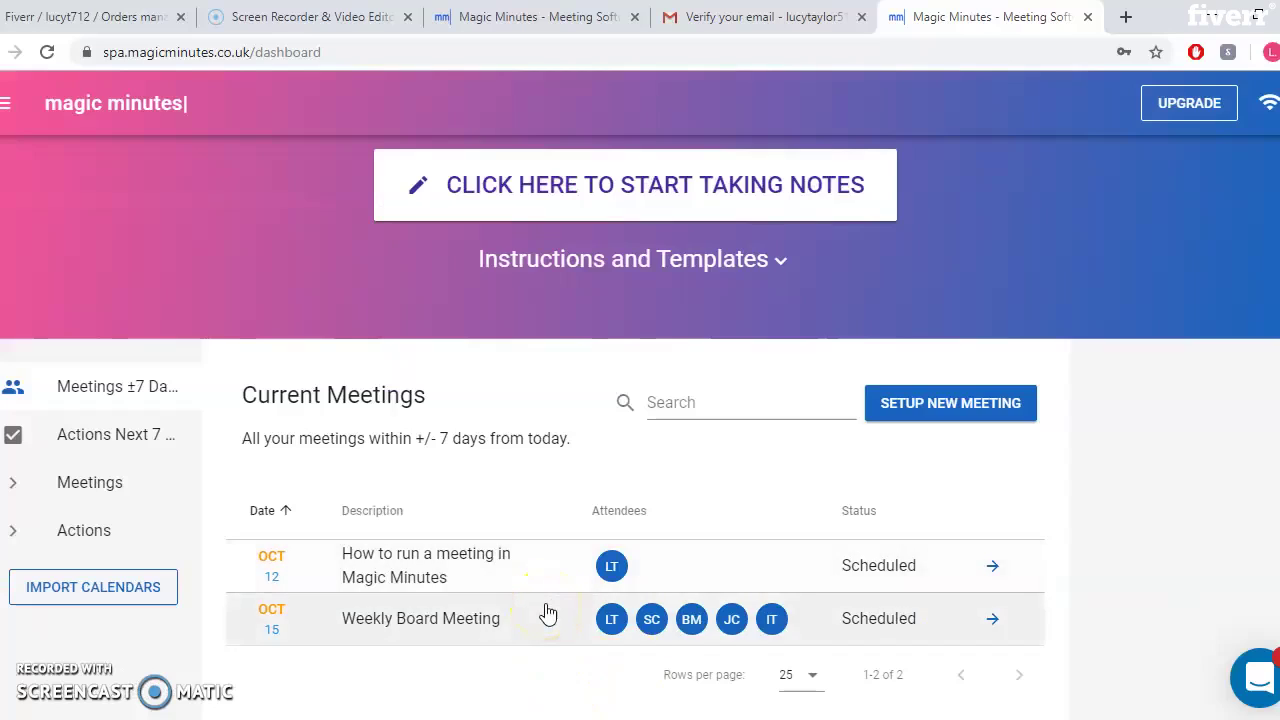
pyautogui.click(388, 593)
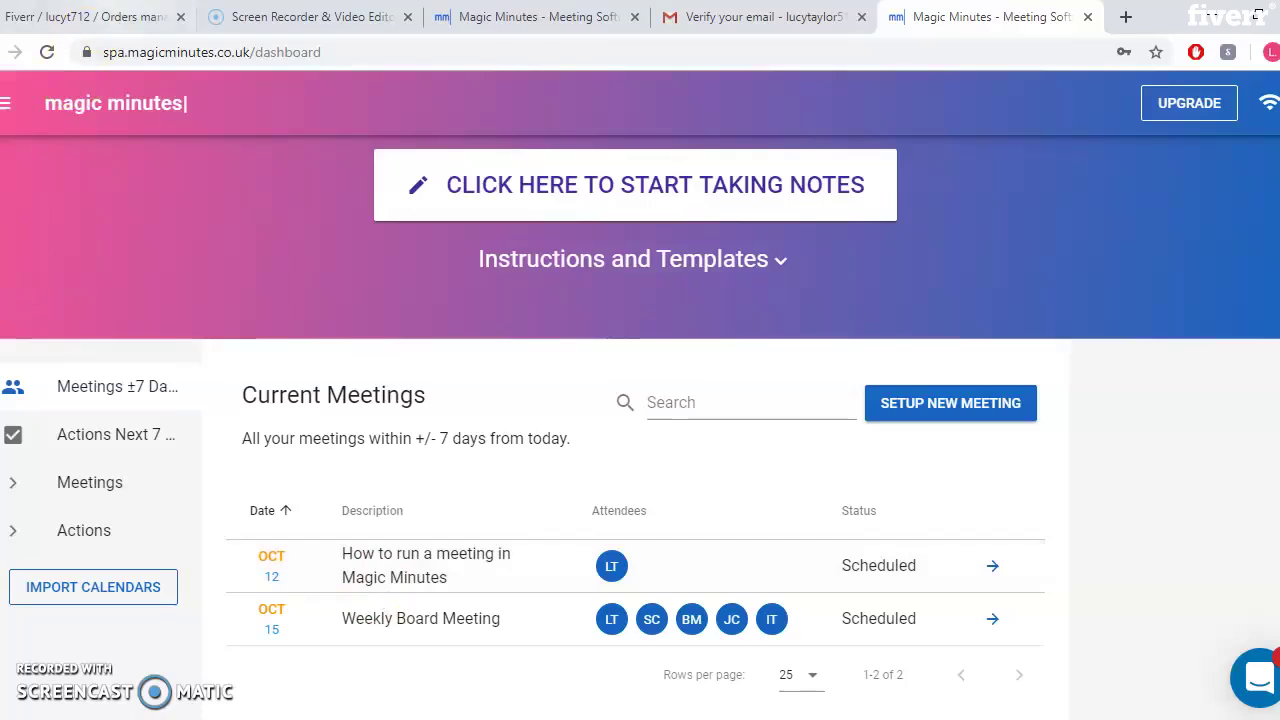
pyautogui.click(90, 17)
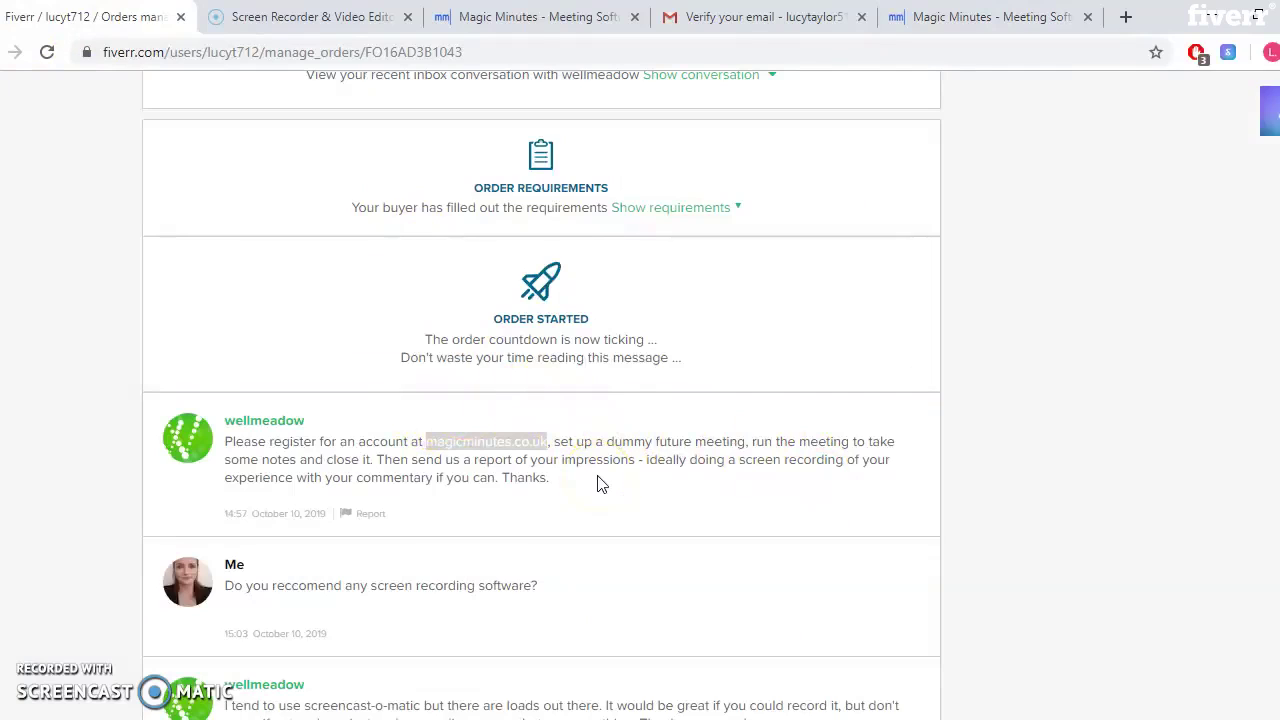
pyautogui.click(1015, 22)
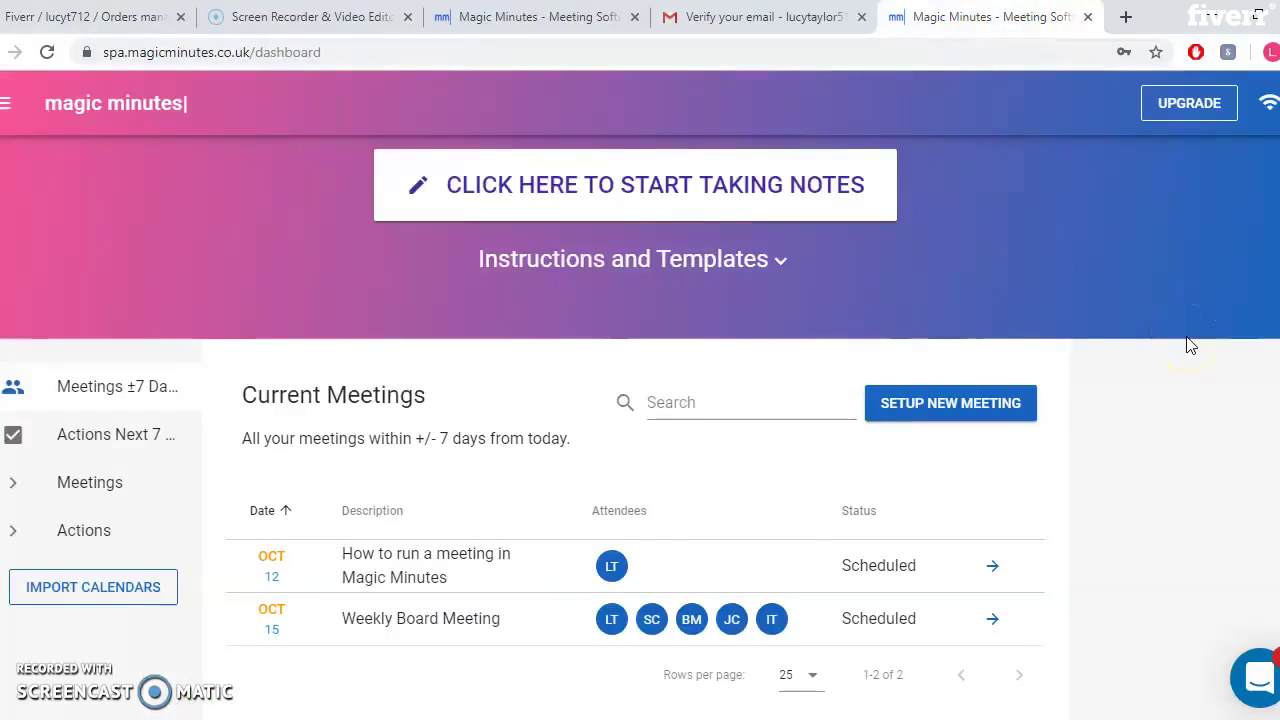
# Expand the Weekly Board Meeting row on the dashboard and start the meeting
pyautogui.click(413, 618)
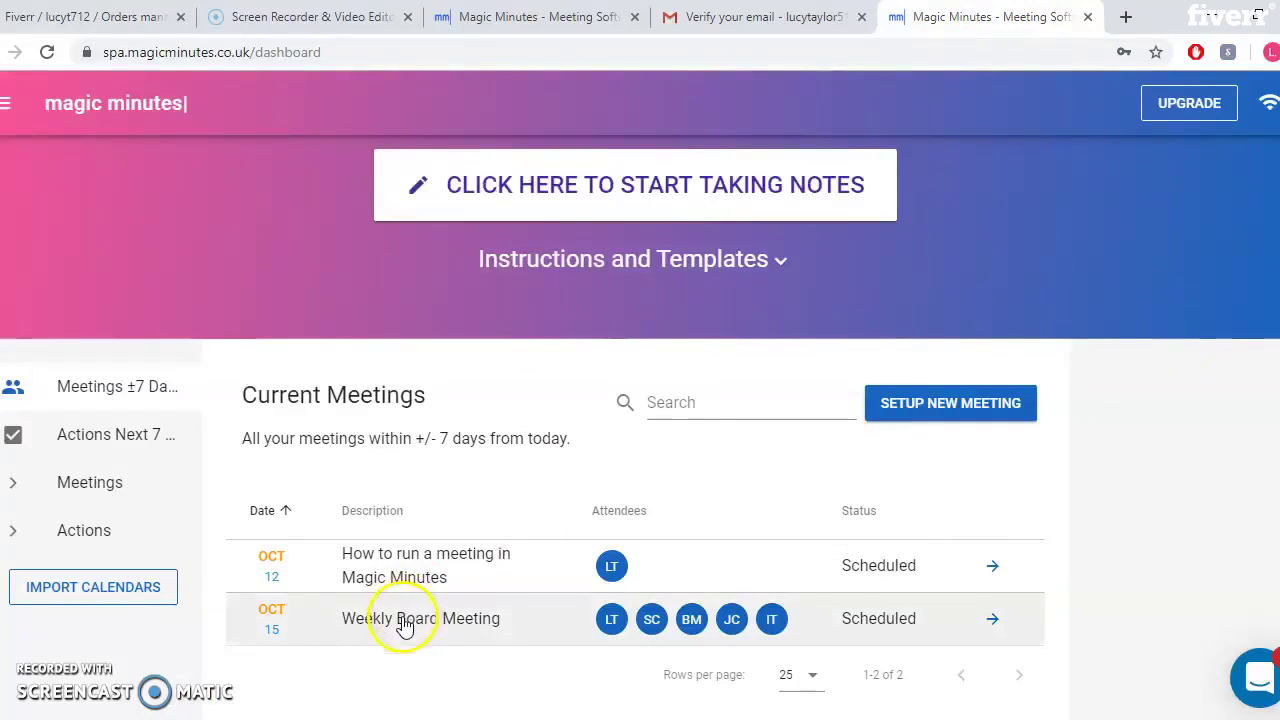
pyautogui.click(1222, 428)
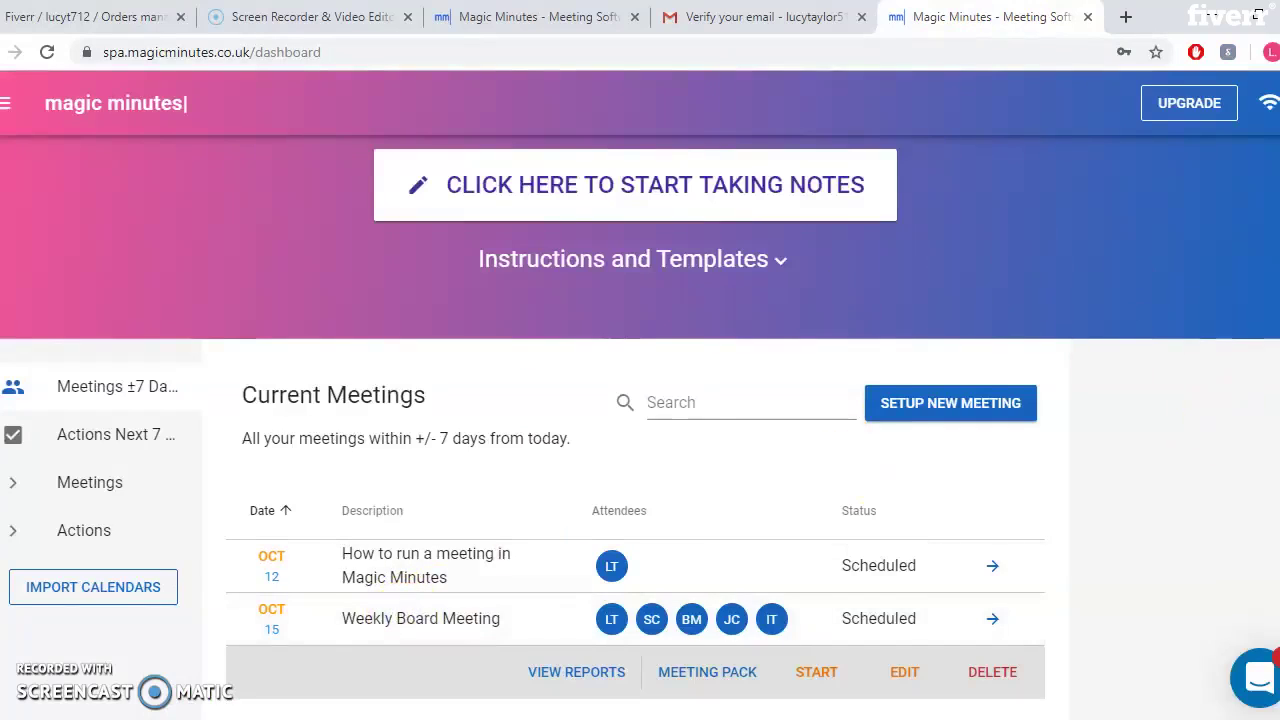
pyautogui.scroll(-1, 1222, 428)
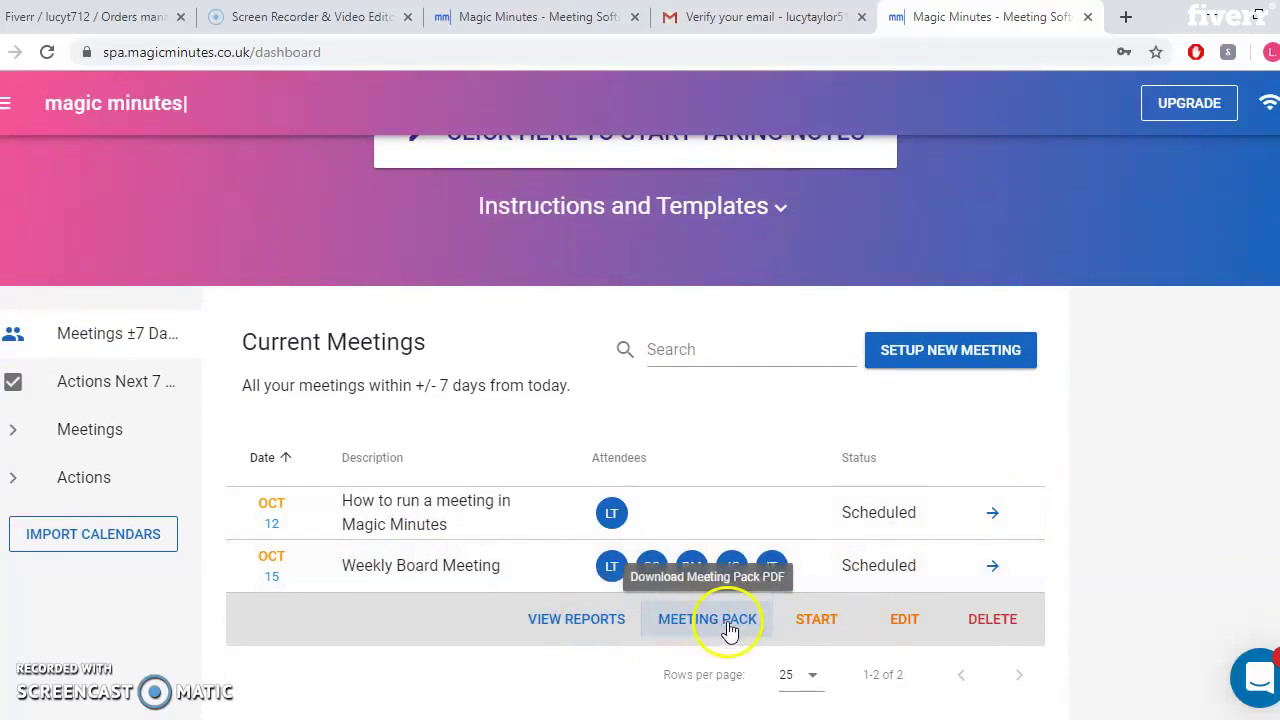
pyautogui.click(824, 631)
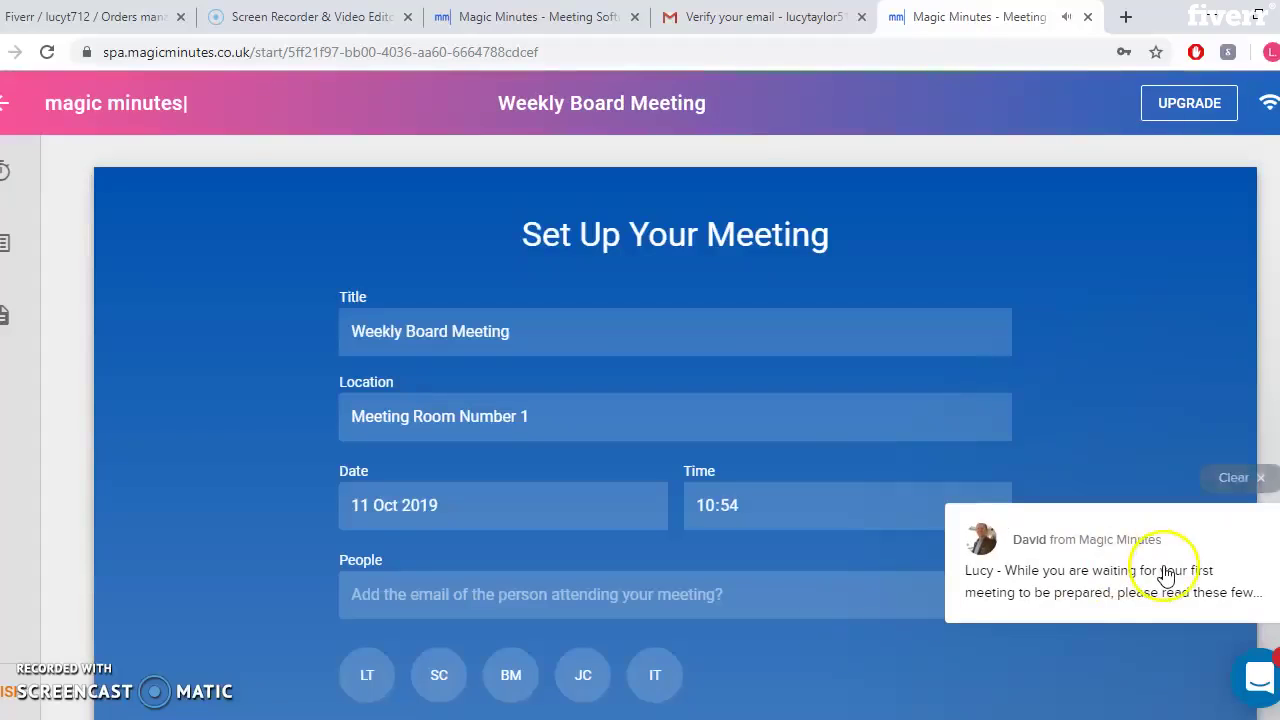
# Dismiss the tips popup, save the meeting setup, and close the action reminder
pyautogui.click(1166, 577)
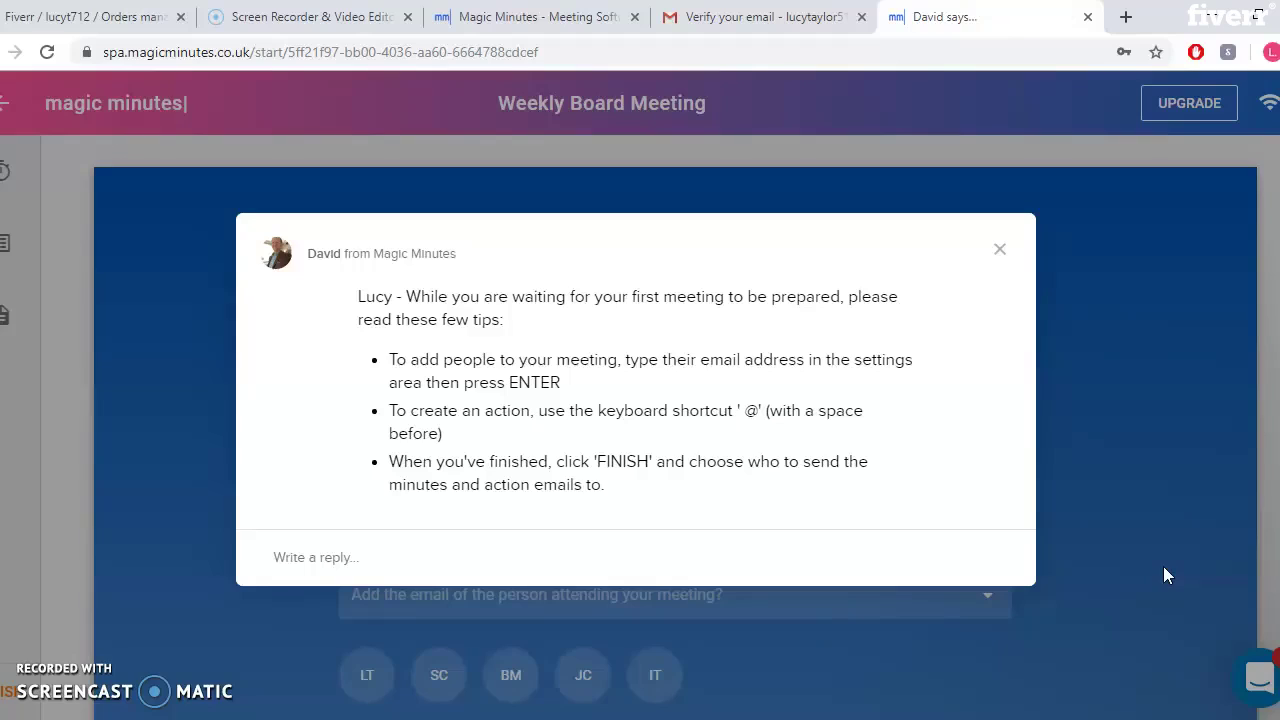
pyautogui.click(1000, 250)
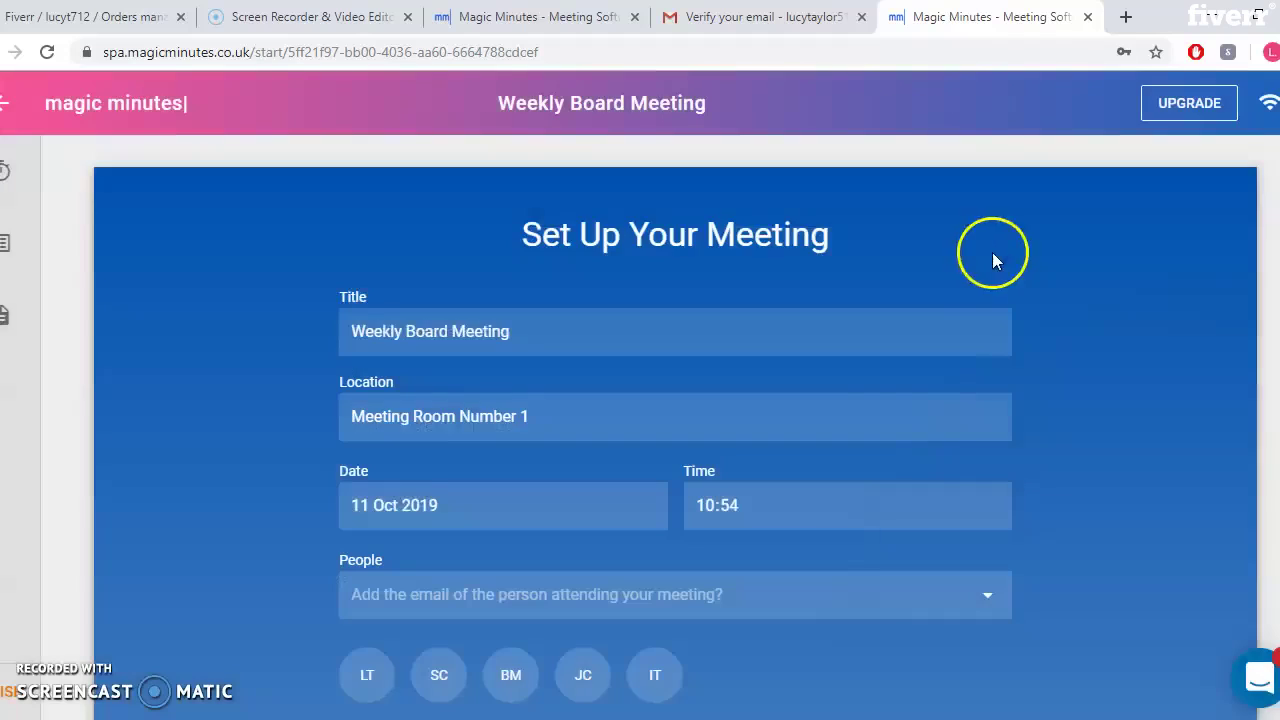
pyautogui.scroll(-1, 675, 400)
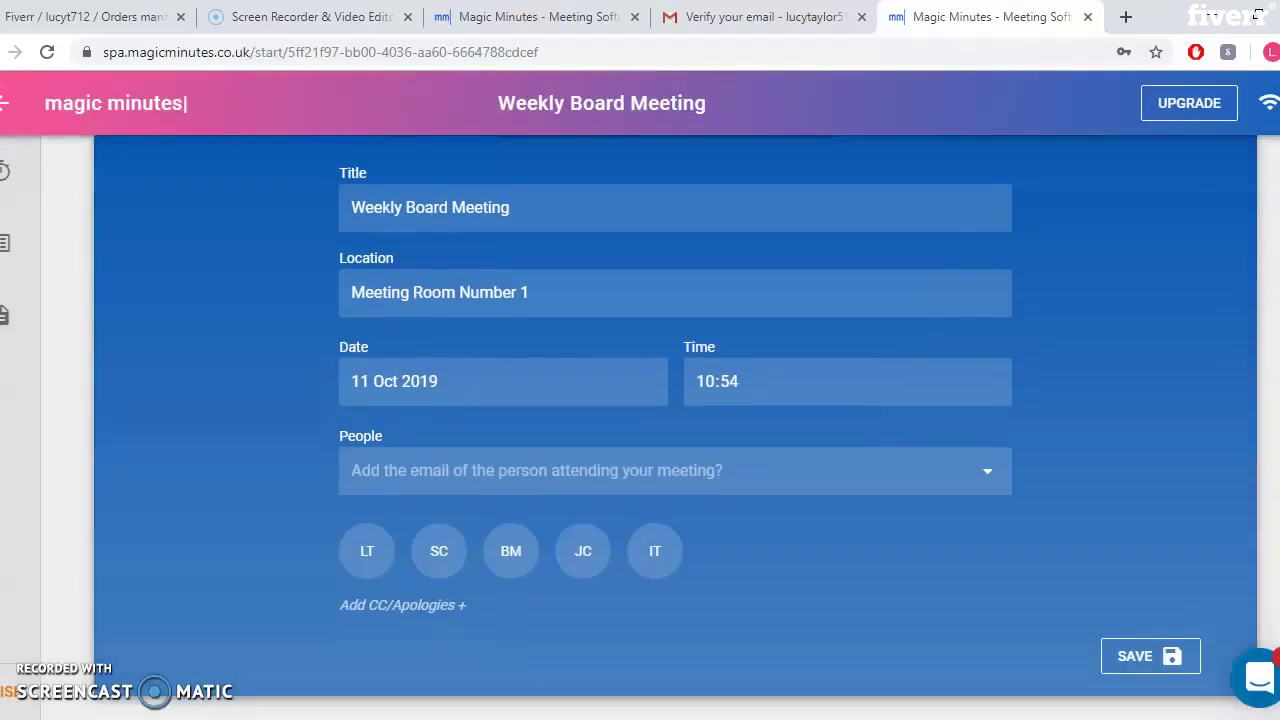
pyautogui.scroll(1, 675, 400)
pyautogui.scroll(-1, 675, 400)
pyautogui.click(1129, 672)
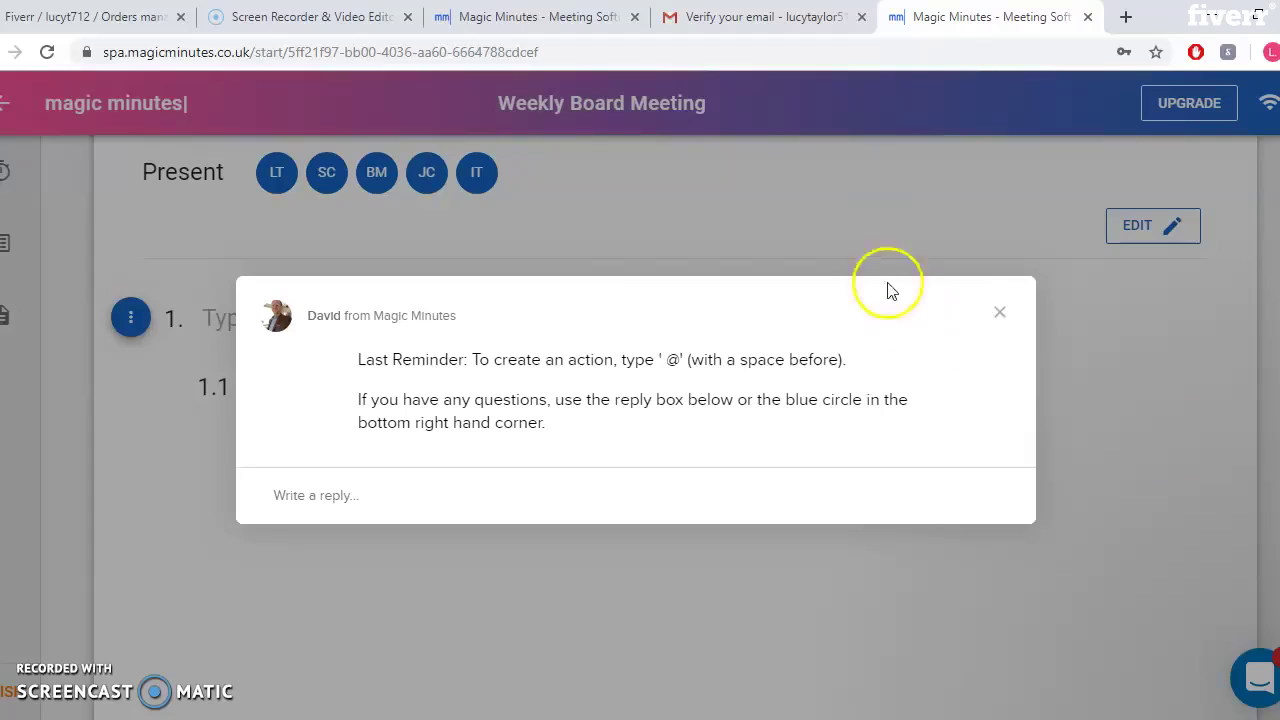
pyautogui.click(999, 314)
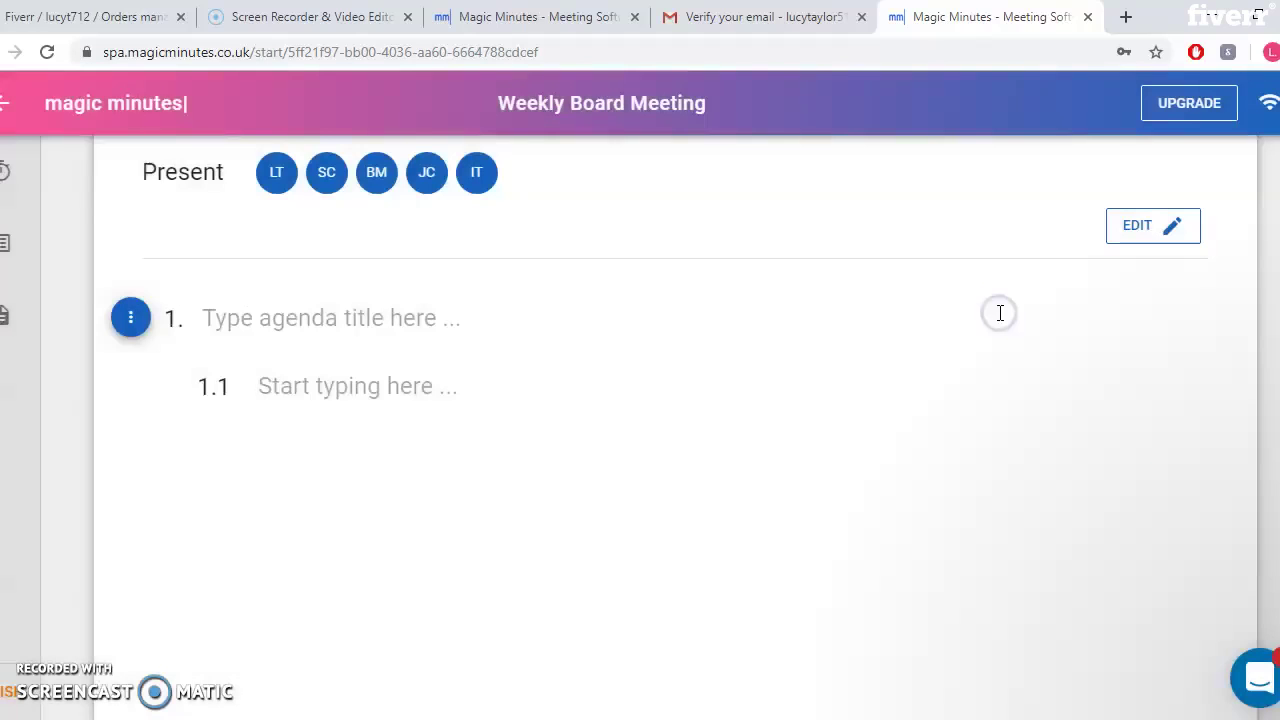
# Title agenda item 1 'Update accounting spreadsheet' and move to the empty point 1.1
pyautogui.click(229, 388)
pyautogui.click(301, 320)
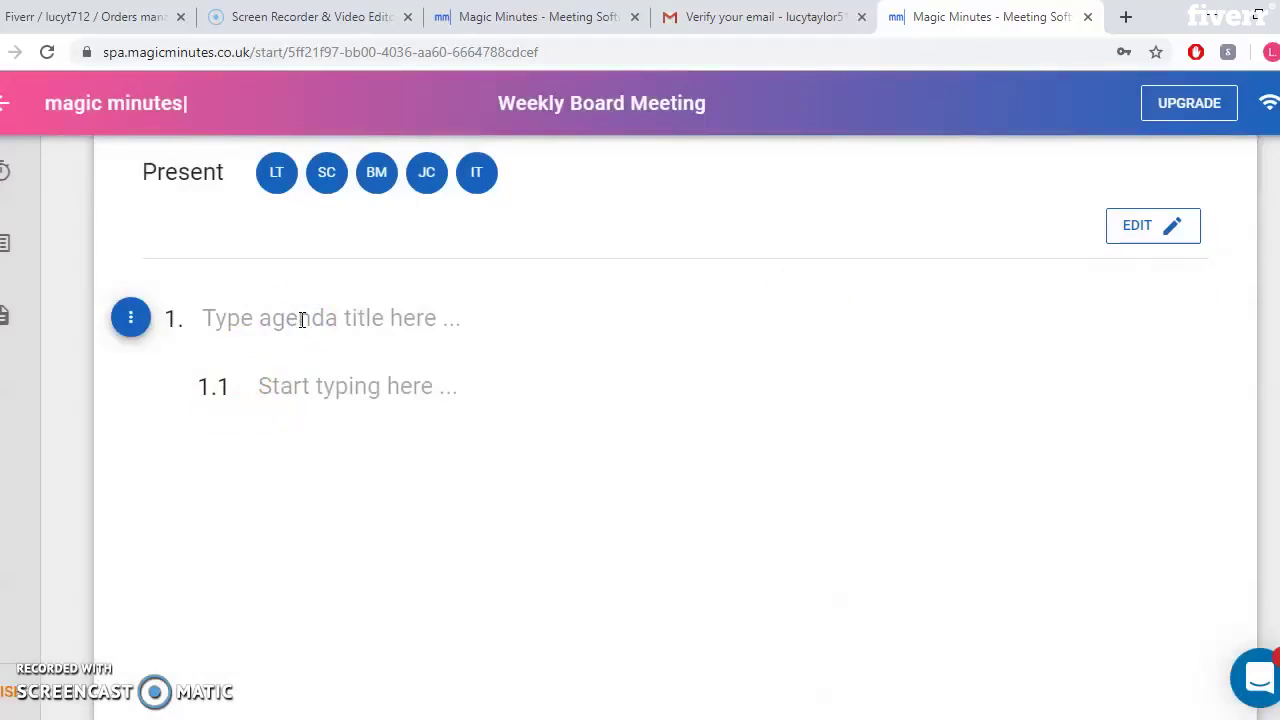
pyautogui.write('Collect')
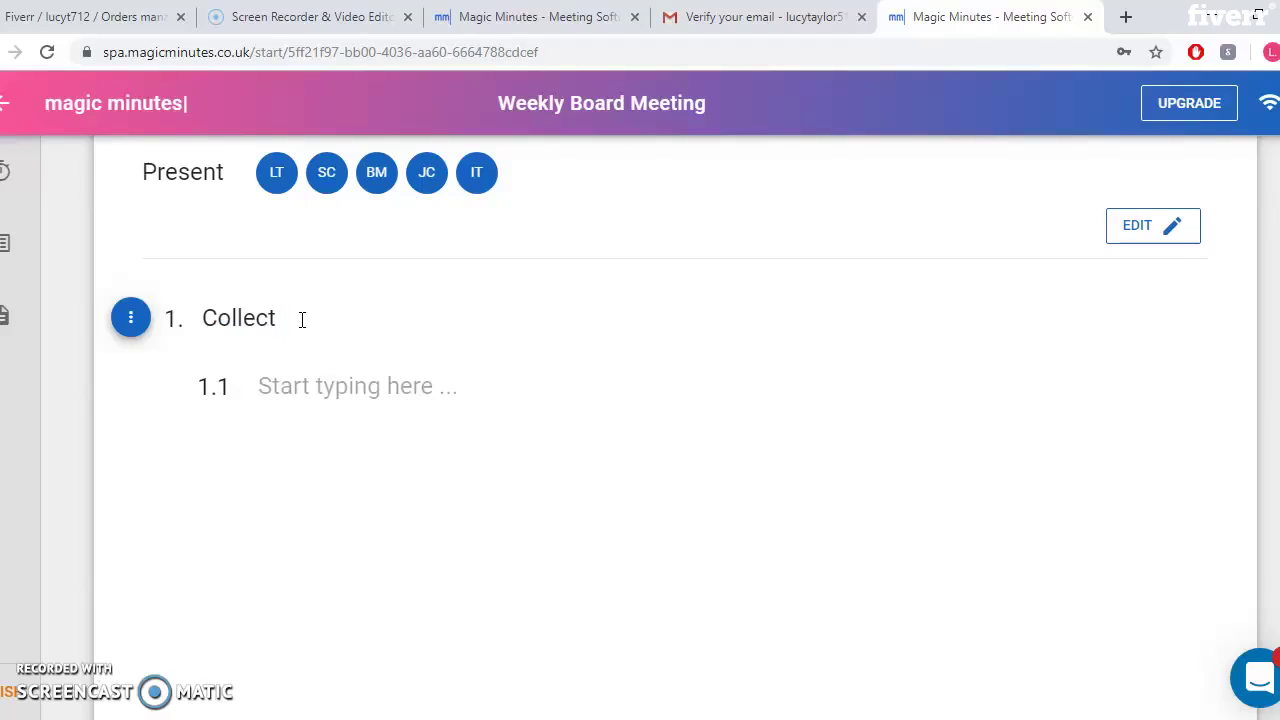
pyautogui.press('BackSpace')
pyautogui.press('BackSpace')
pyautogui.press('BackSpace')
pyautogui.press('BackSpace')
pyautogui.press('BackSpace')
pyautogui.write('Update accounting spreadshee')
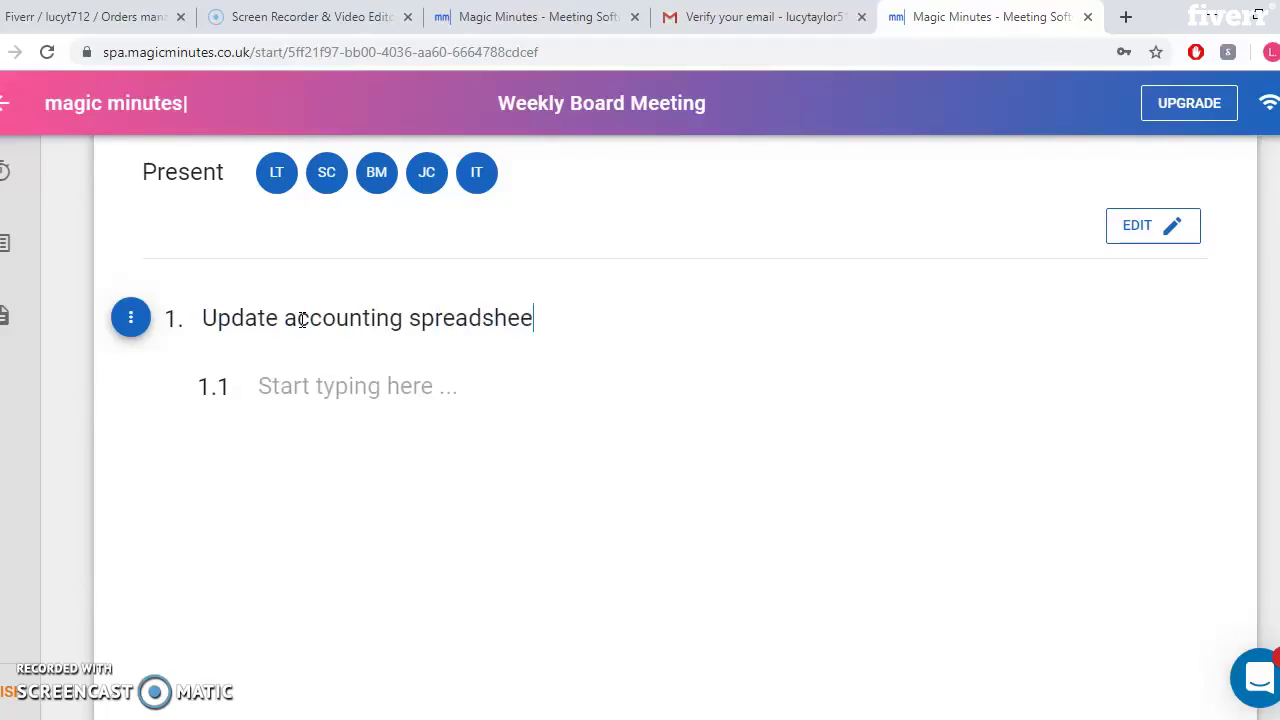
pyautogui.write('t')
pyautogui.click(326, 392)
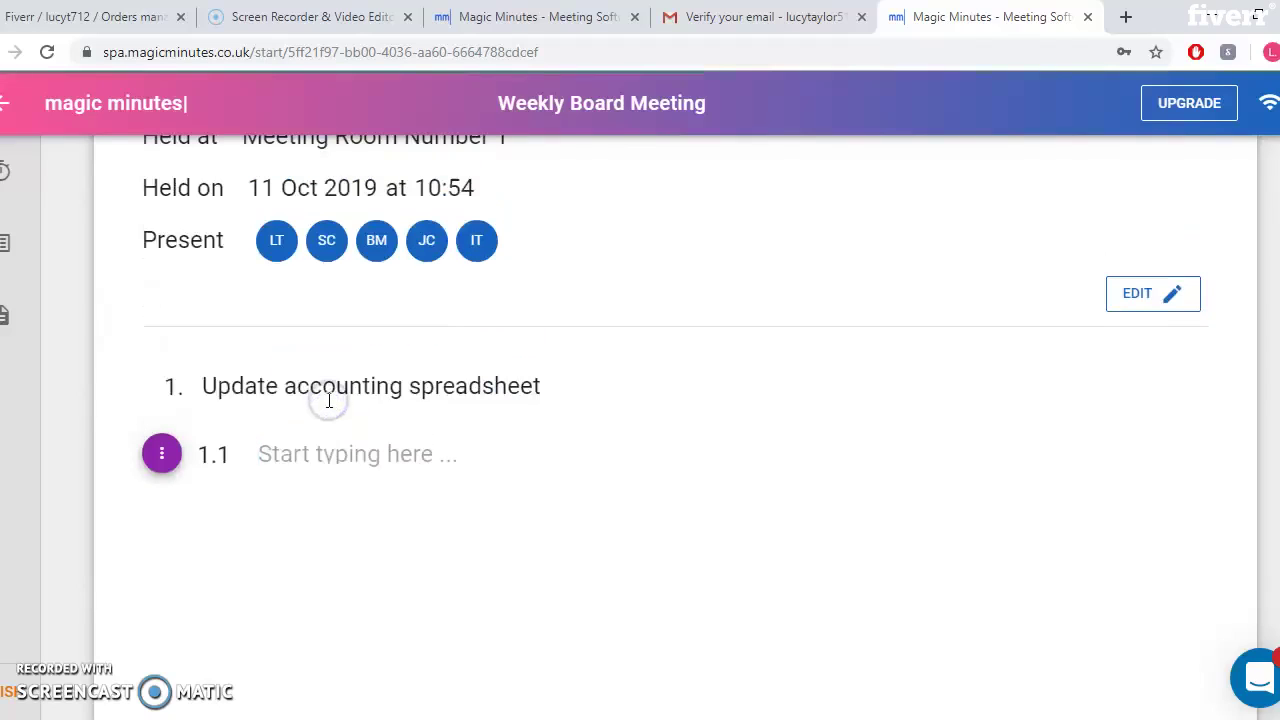
# Write point 1.1 as 'SC needs to be updated account spreadsheet.'
pyautogui.write('SC')
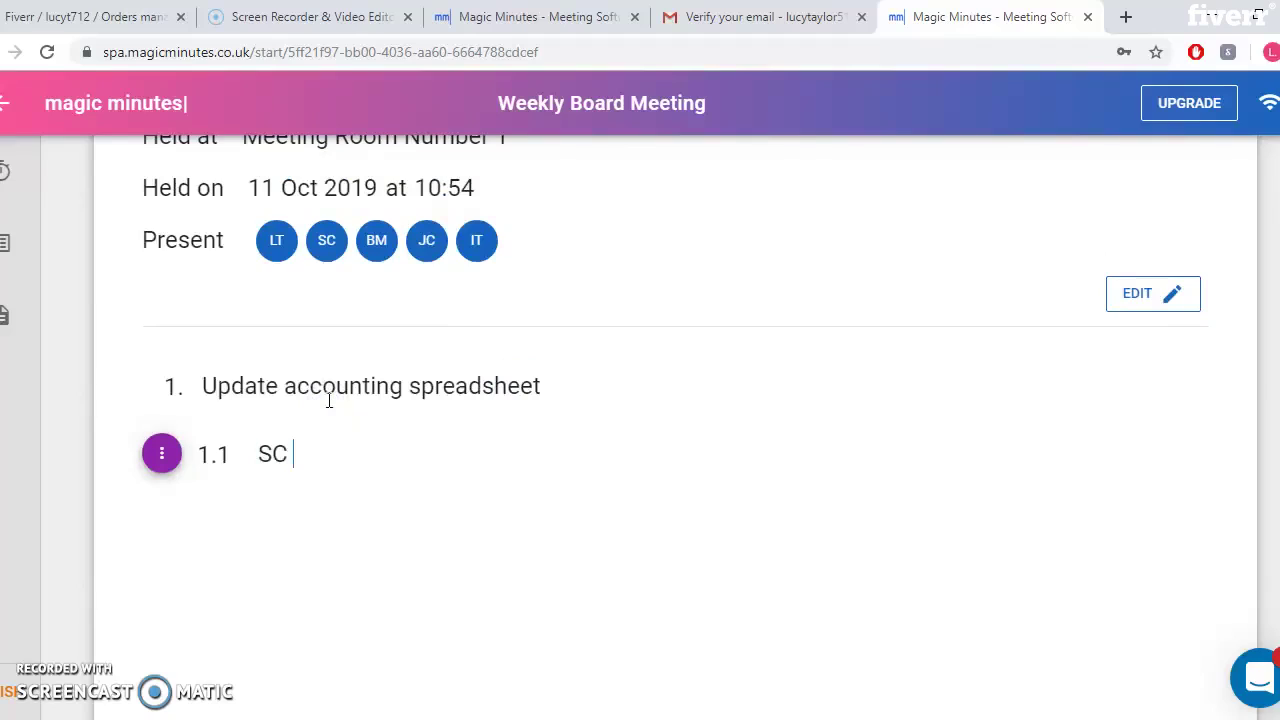
pyautogui.write(' needs to')
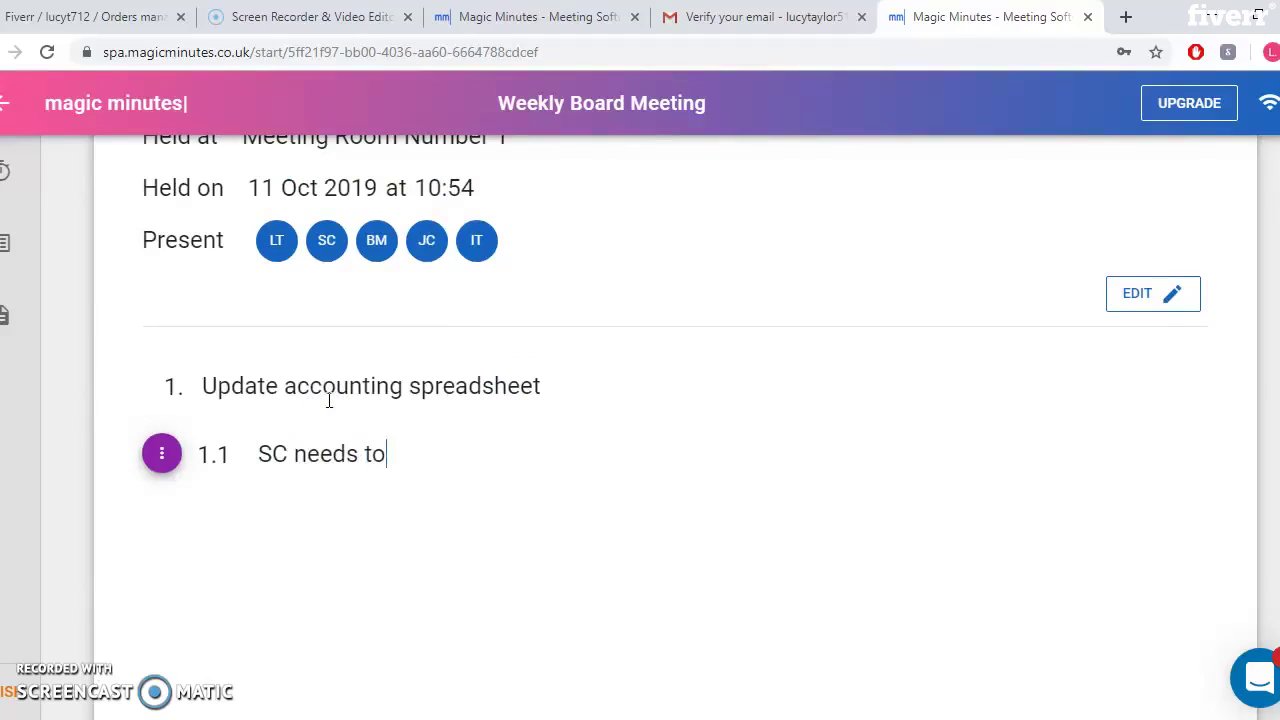
pyautogui.write(' be updated ')
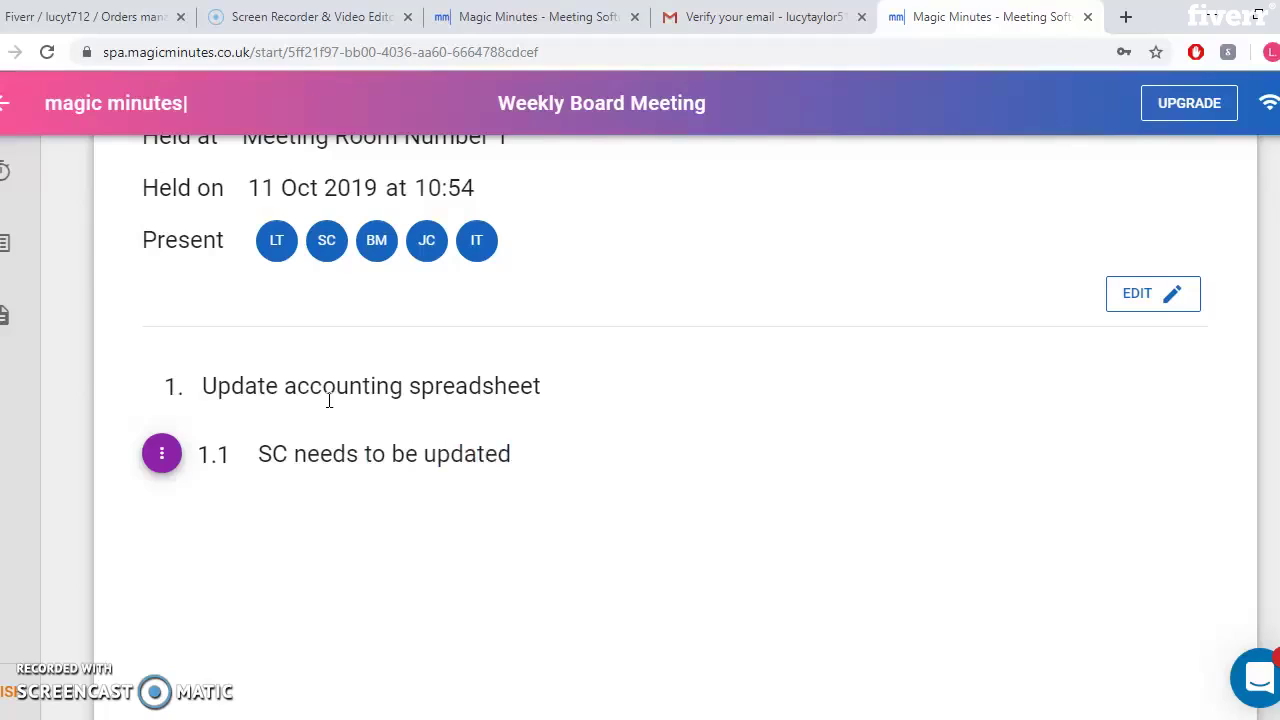
pyautogui.write('account s')
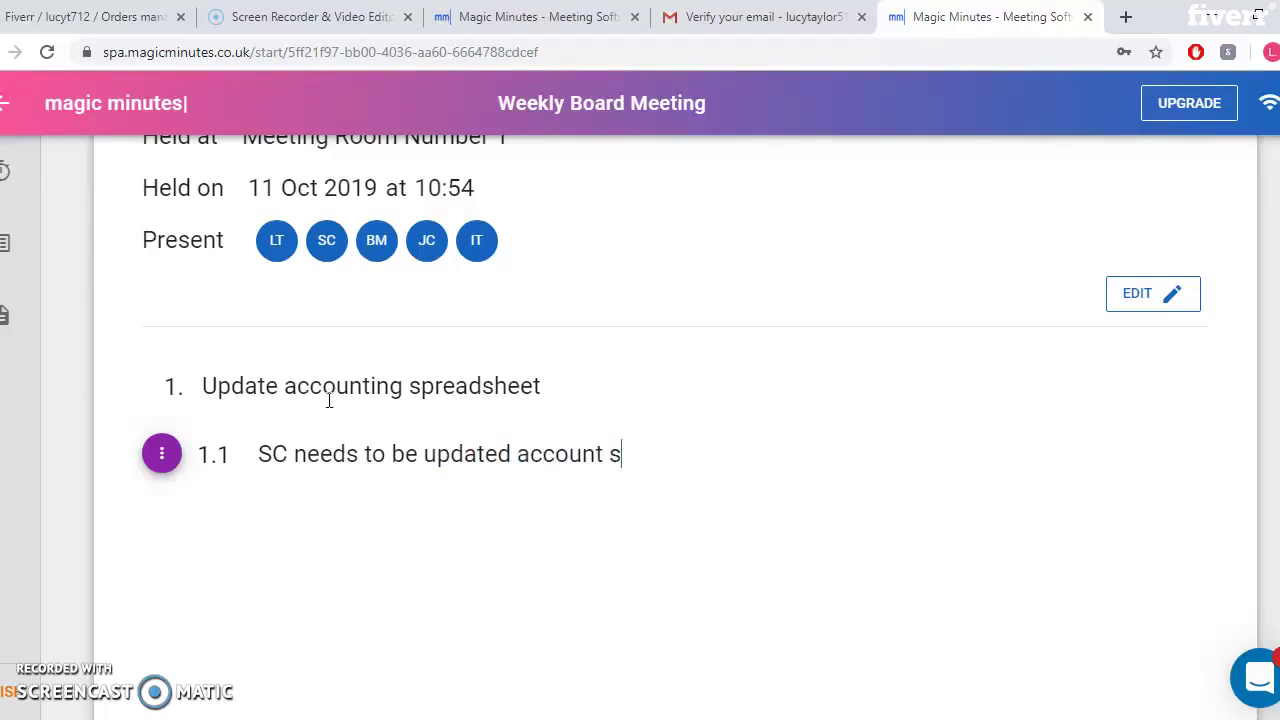
pyautogui.write('preadsheet')
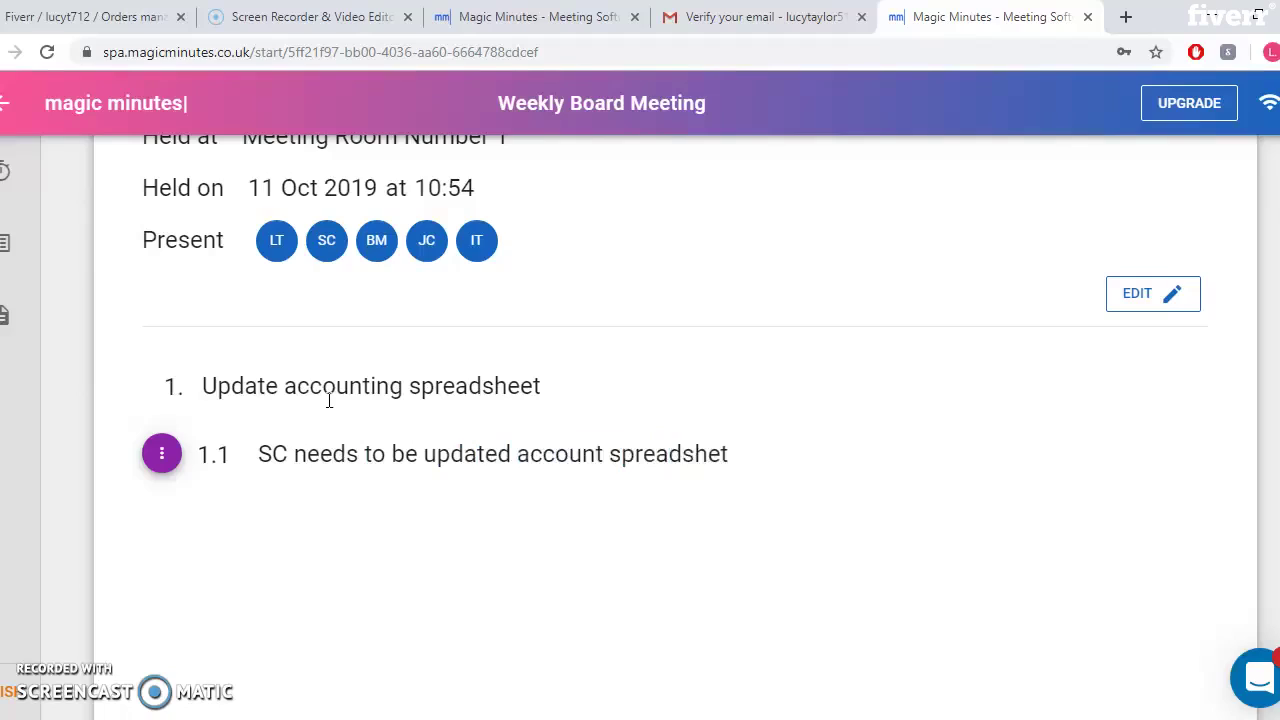
pyautogui.press('BackSpace')
pyautogui.write('et')
pyautogui.write('S')
pyautogui.press('BackSpace')
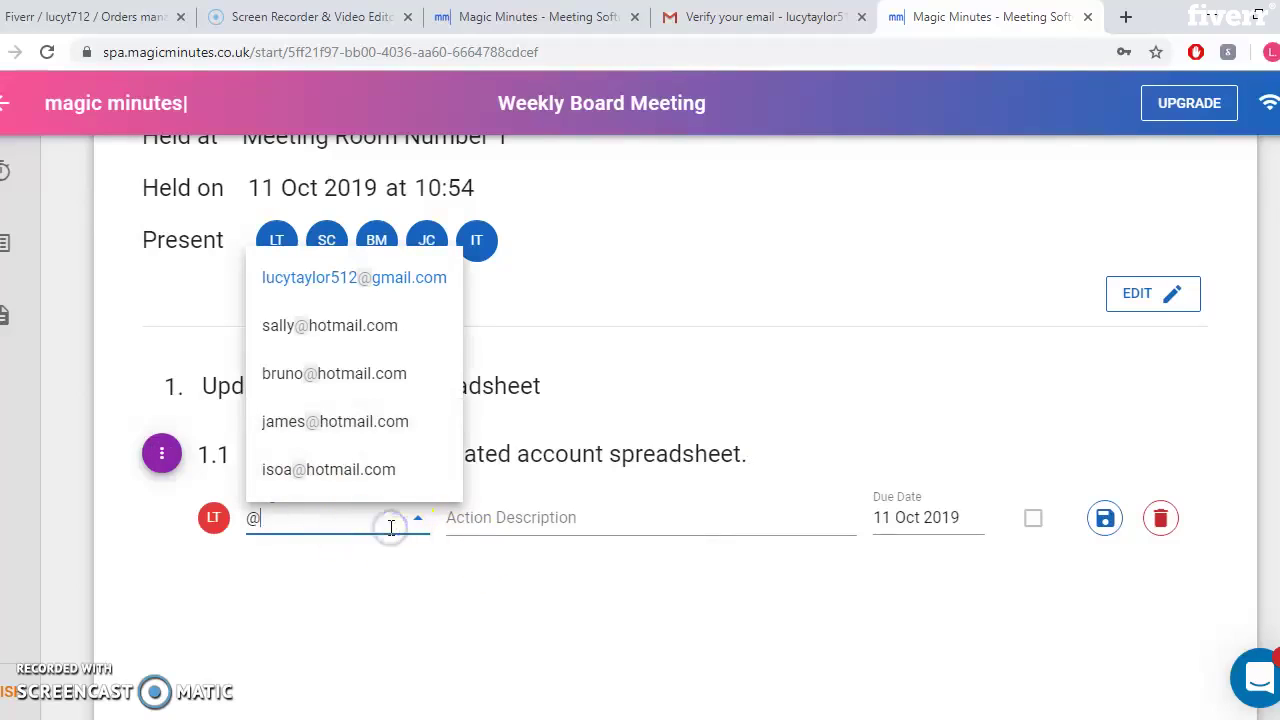
# Add an action for SC described as 'Update account spreadsheet weekly.'
pyautogui.click(569, 518)
pyautogui.click(350, 518)
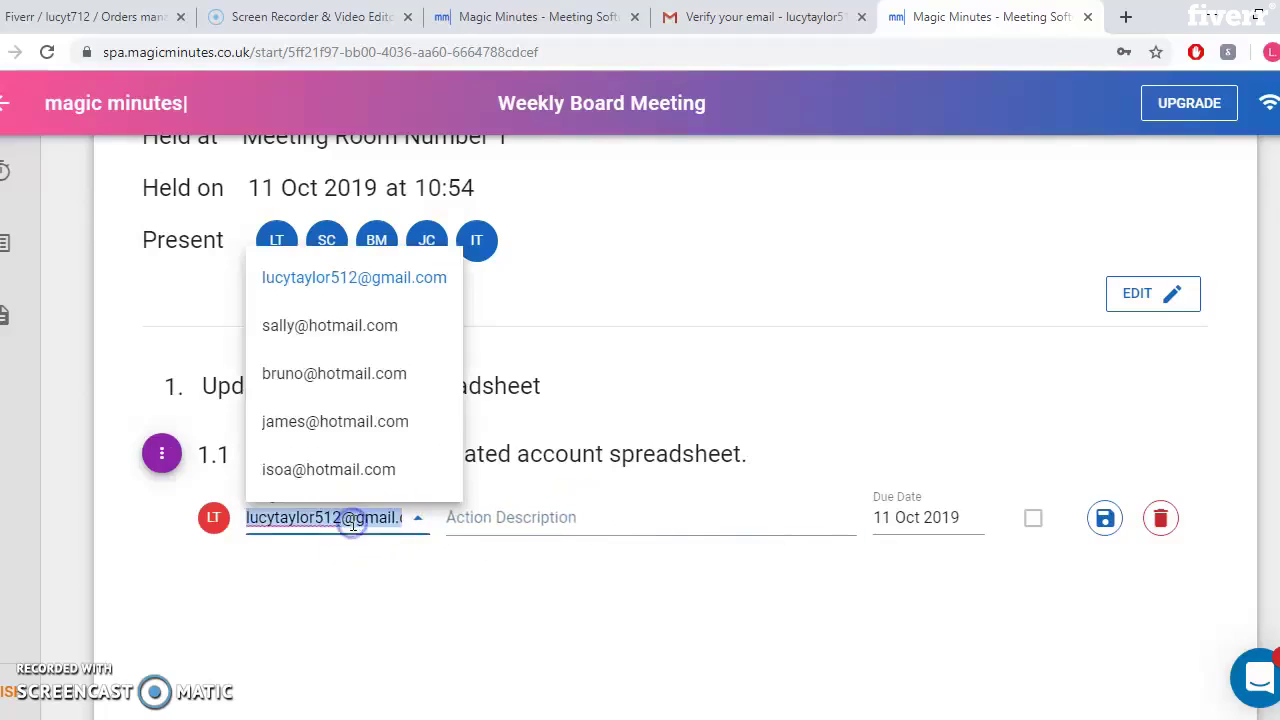
pyautogui.write('s')
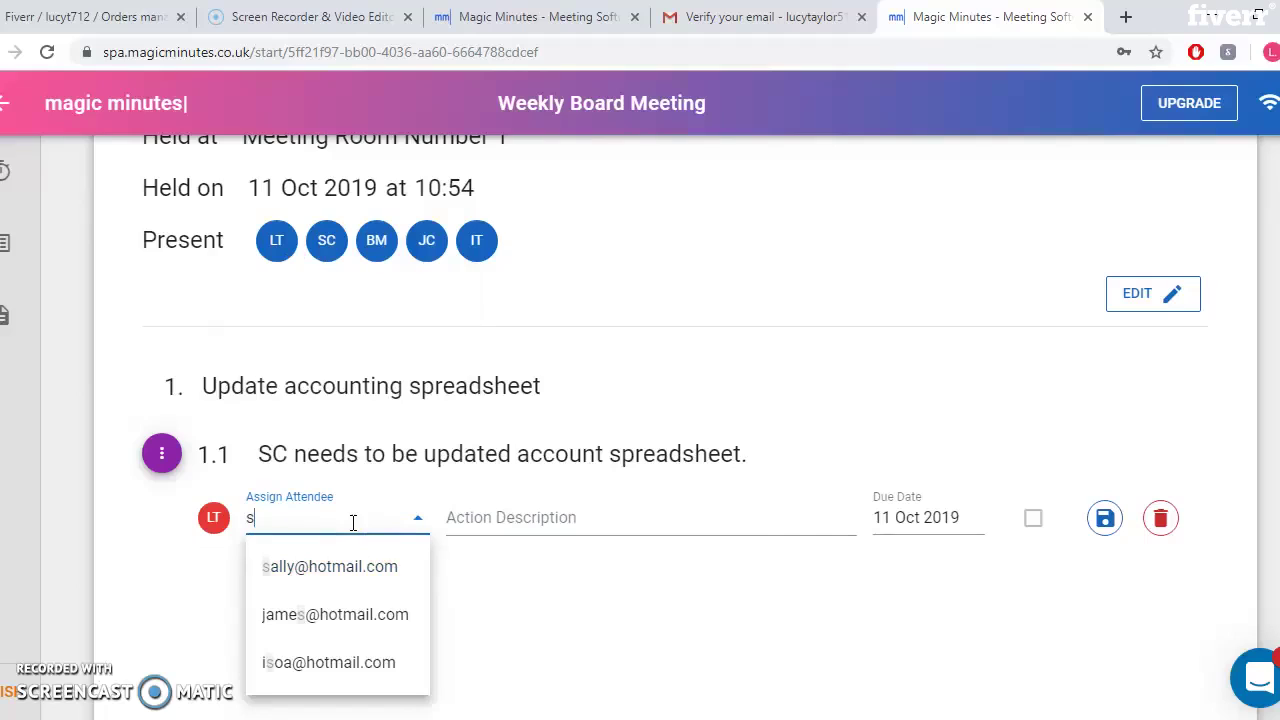
pyautogui.click(326, 578)
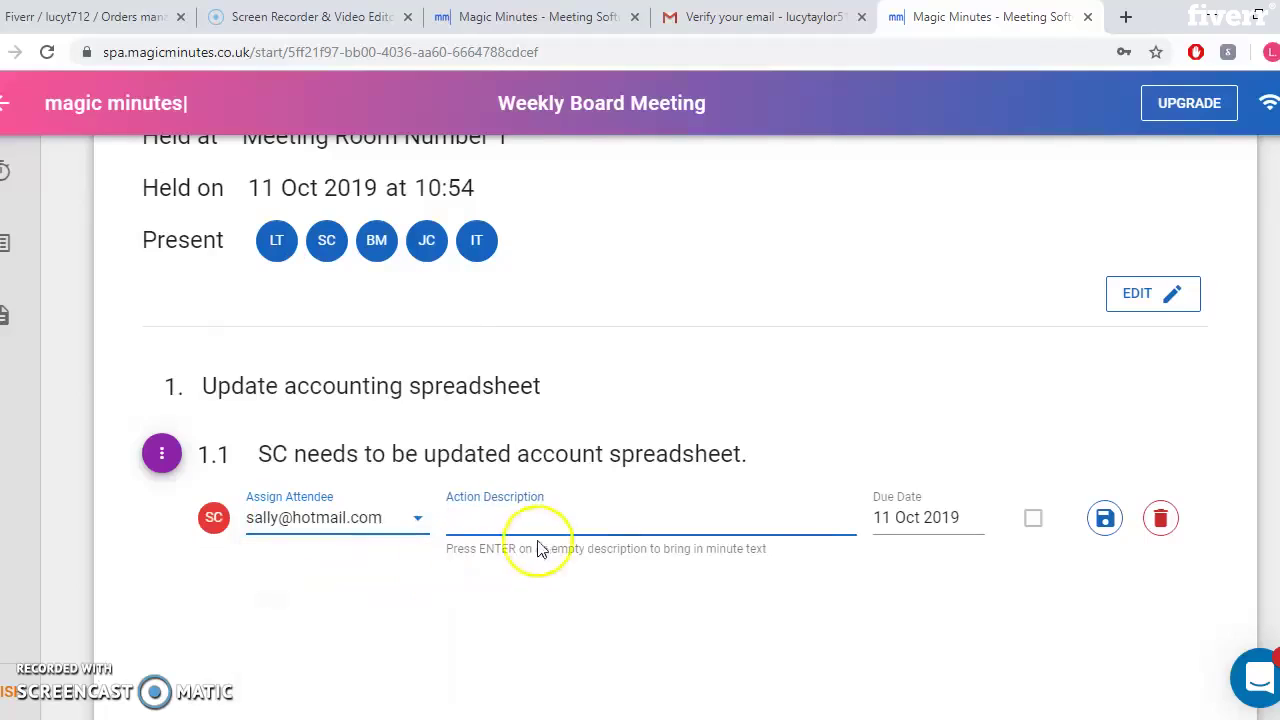
pyautogui.write('Update ')
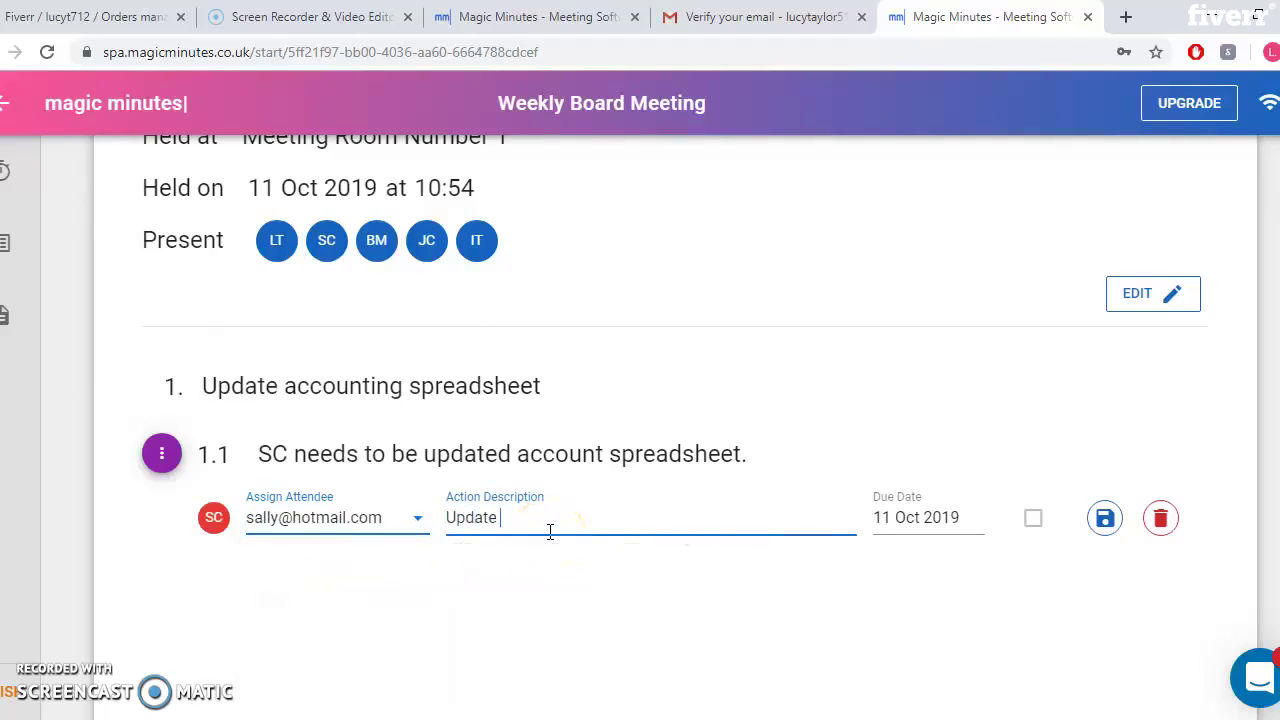
pyautogui.write('account spreadsheet weekly')
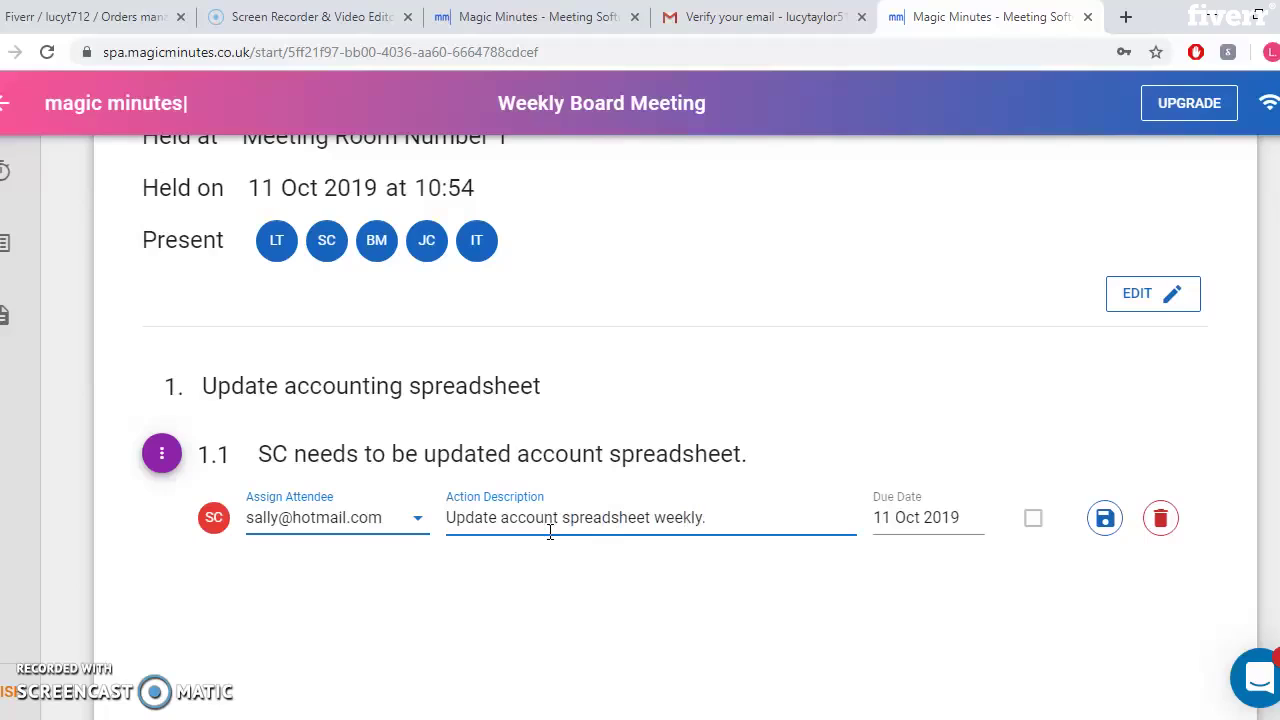
pyautogui.write('.')
# Set the SC action's due date to 16 Oct 2019 and save it
pyautogui.click(920, 518)
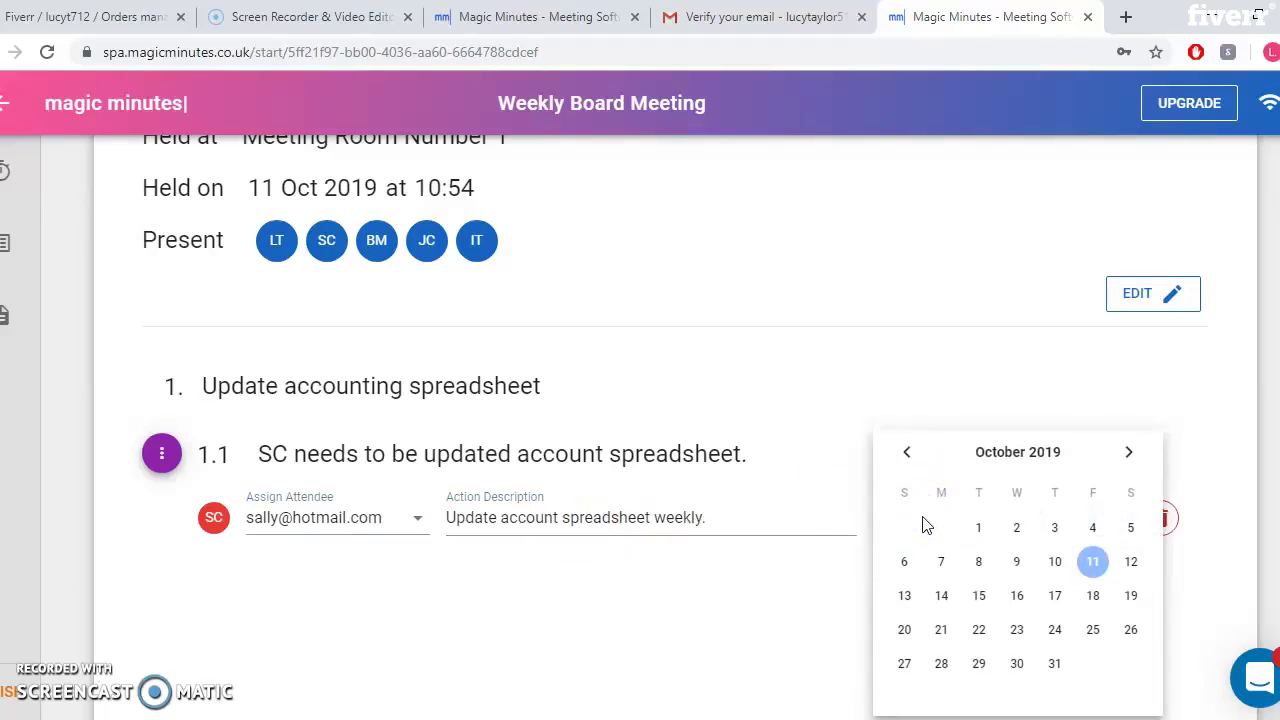
pyautogui.click(952, 389)
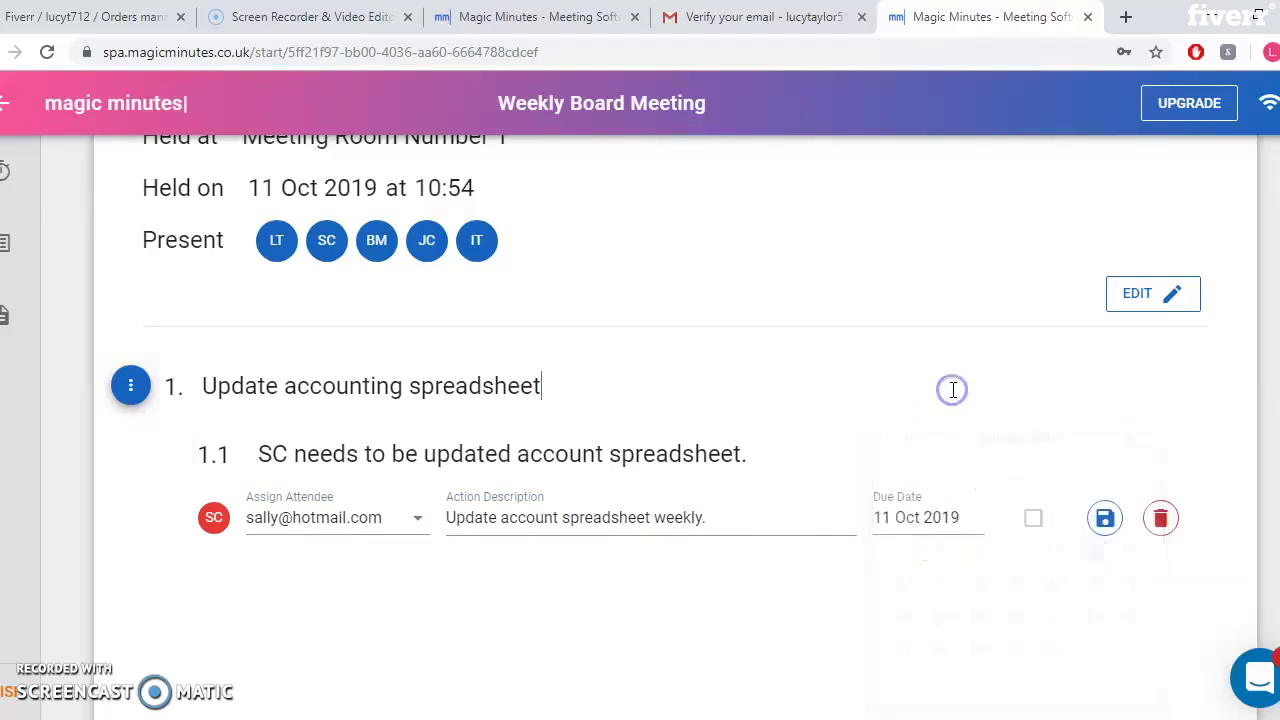
pyautogui.click(1034, 520)
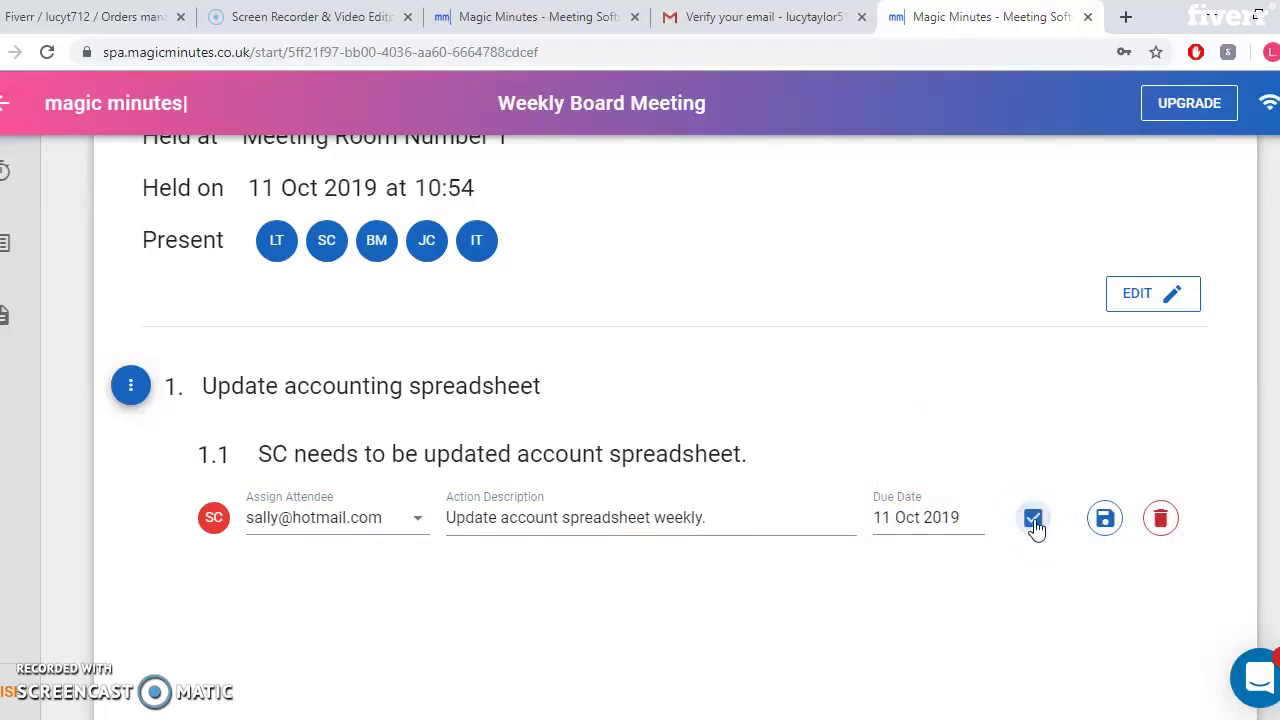
pyautogui.click(1034, 520)
pyautogui.click(910, 522)
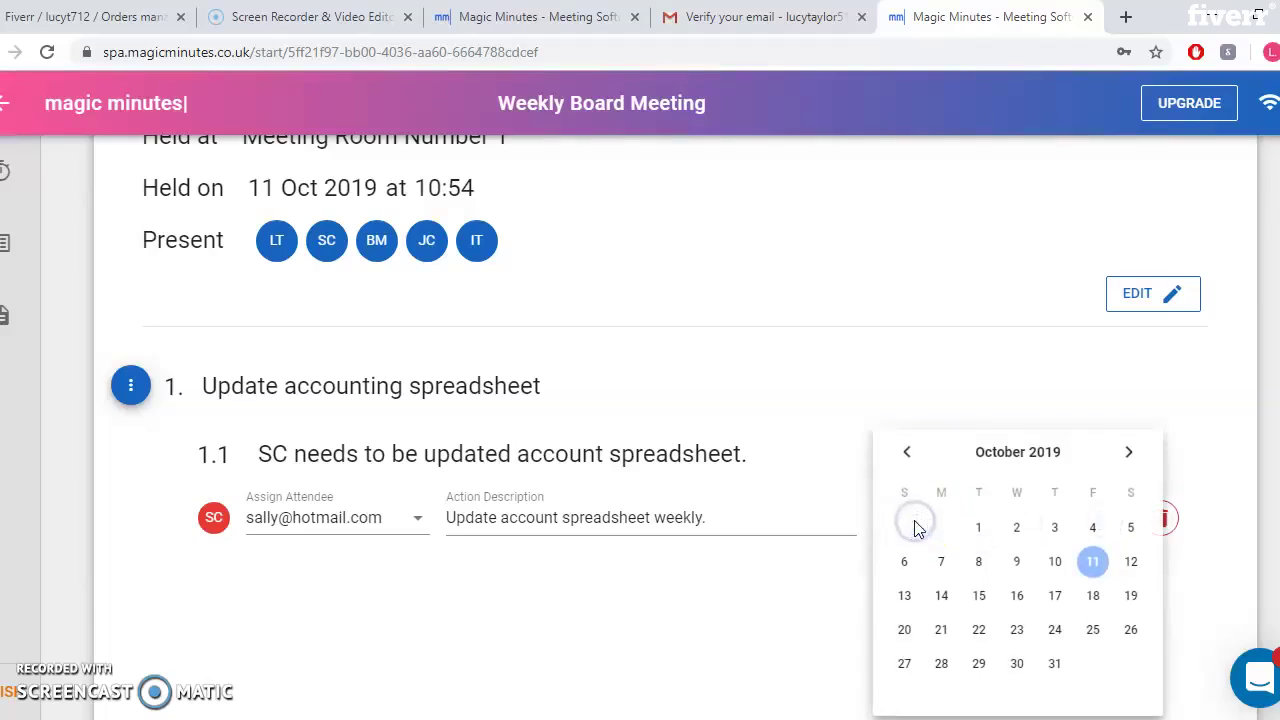
pyautogui.click(1052, 563)
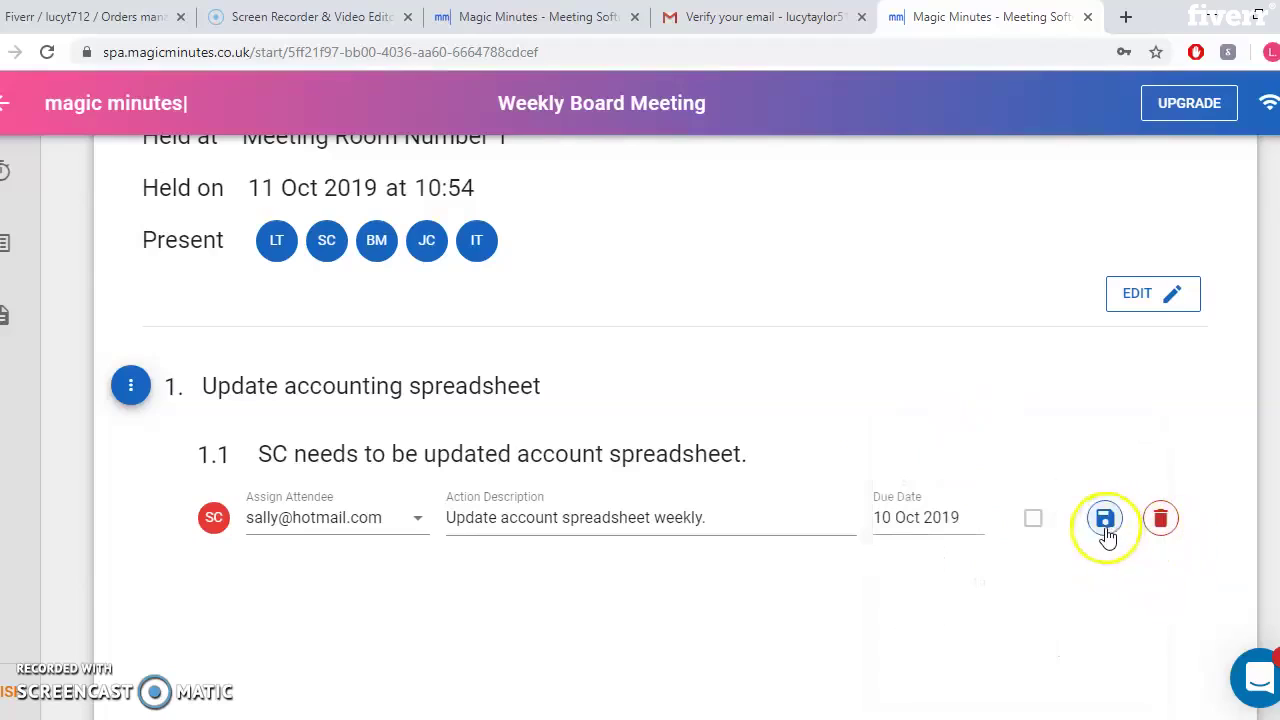
pyautogui.click(908, 537)
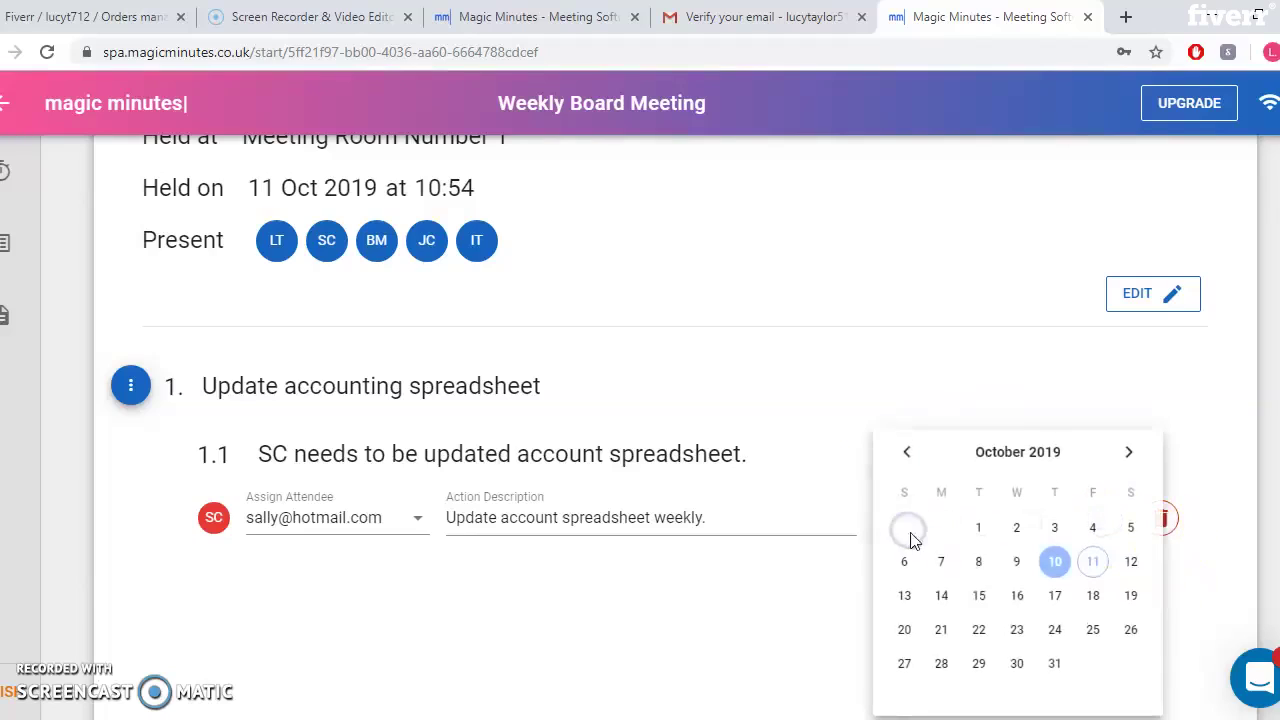
pyautogui.click(1016, 596)
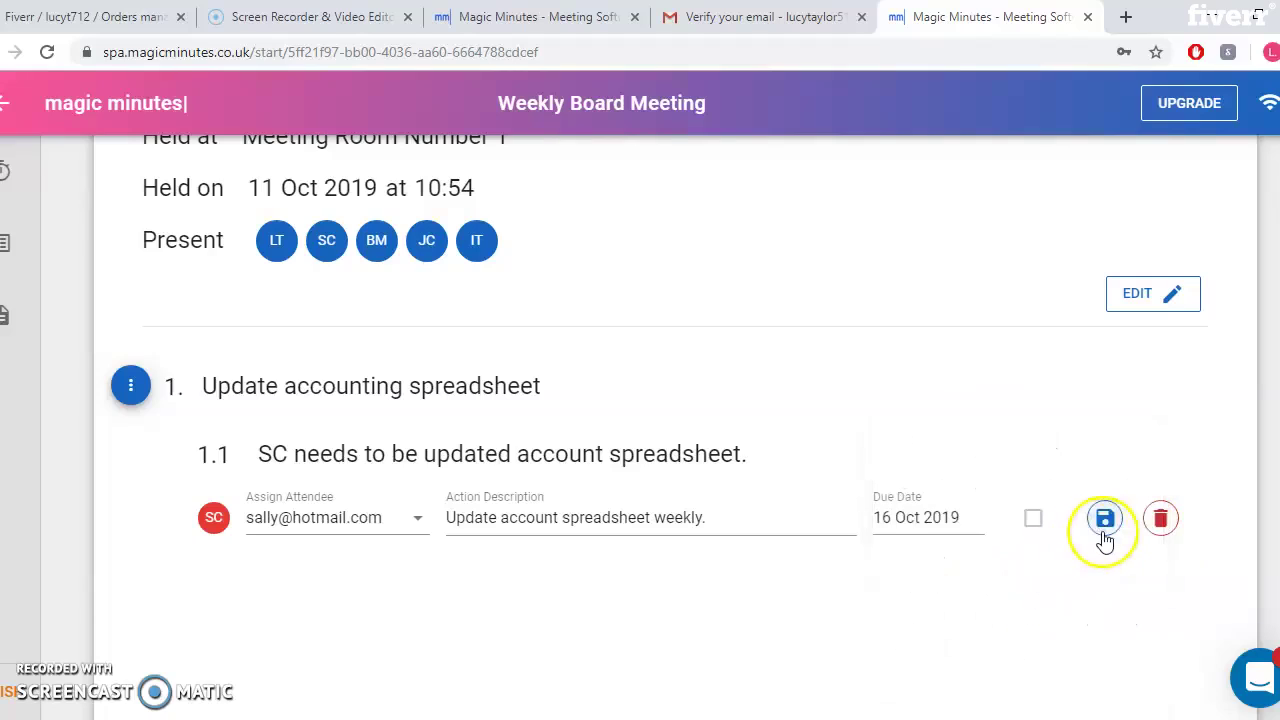
pyautogui.click(1104, 534)
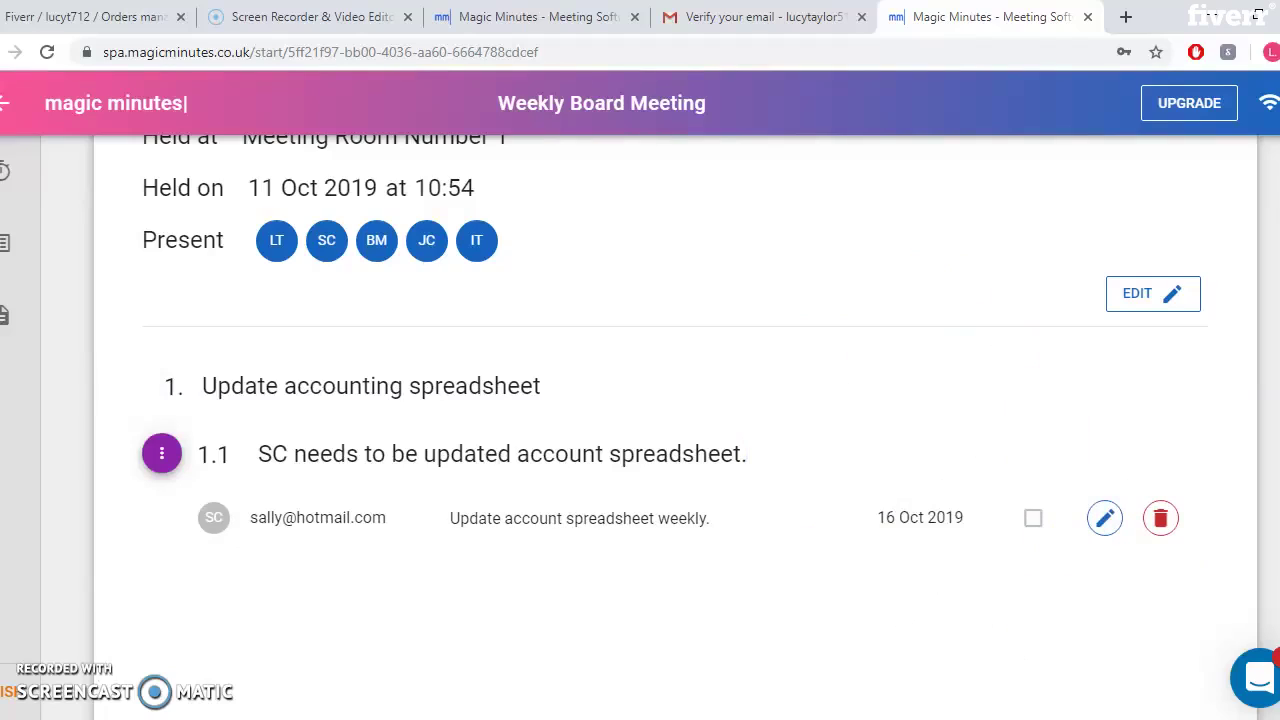
pyautogui.scroll(-2, 672, 400)
# Add a new minute item 1.2 below point 1.1
pyautogui.scroll(1, 672, 400)
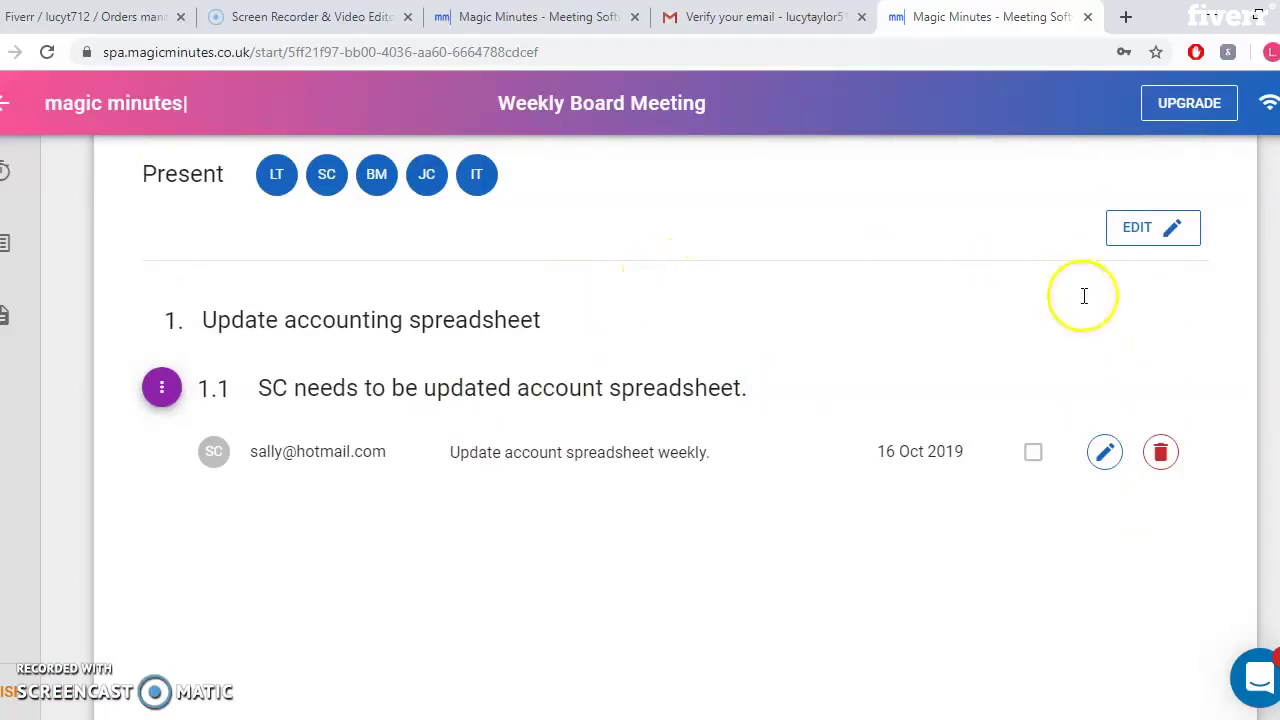
pyautogui.click(167, 394)
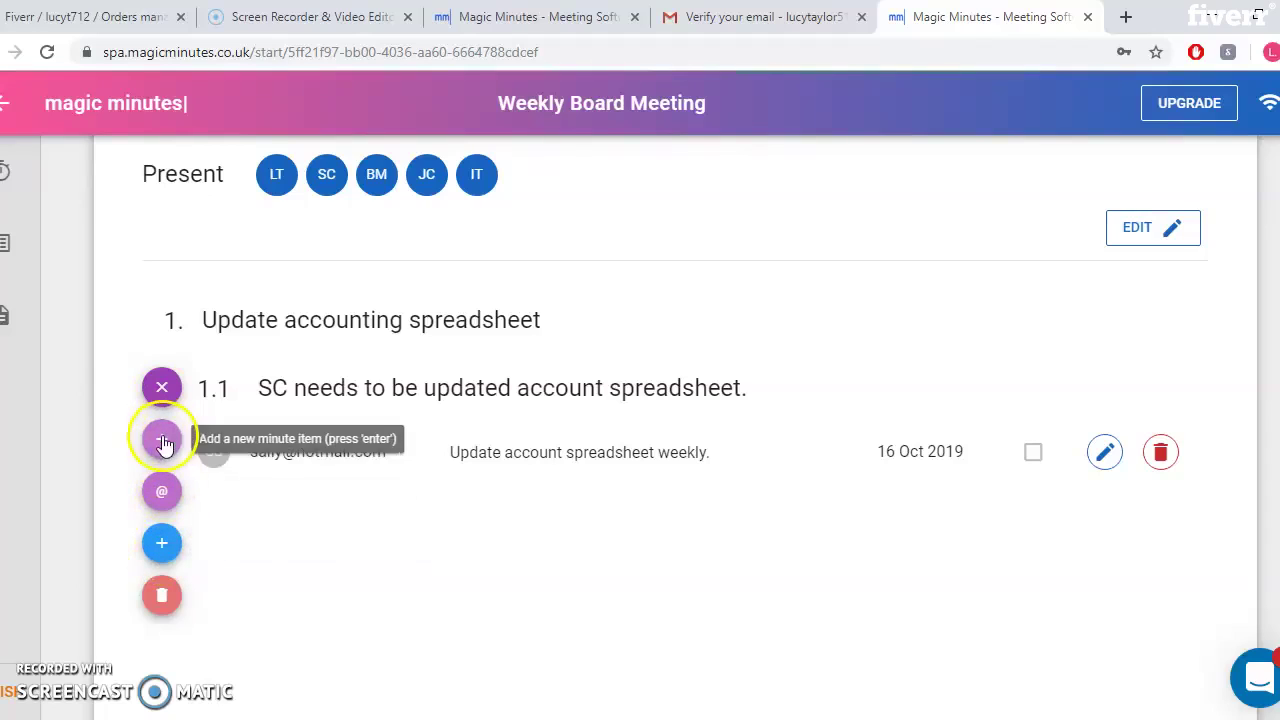
pyautogui.click(165, 443)
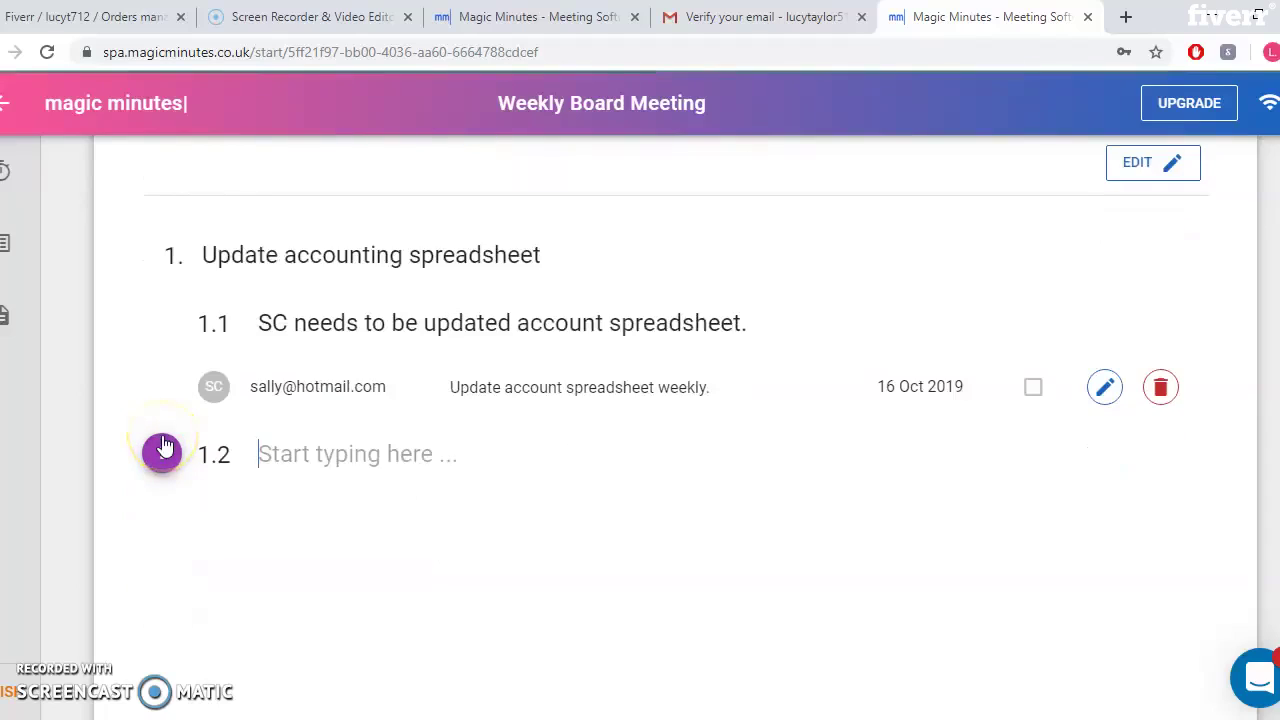
pyautogui.click(408, 460)
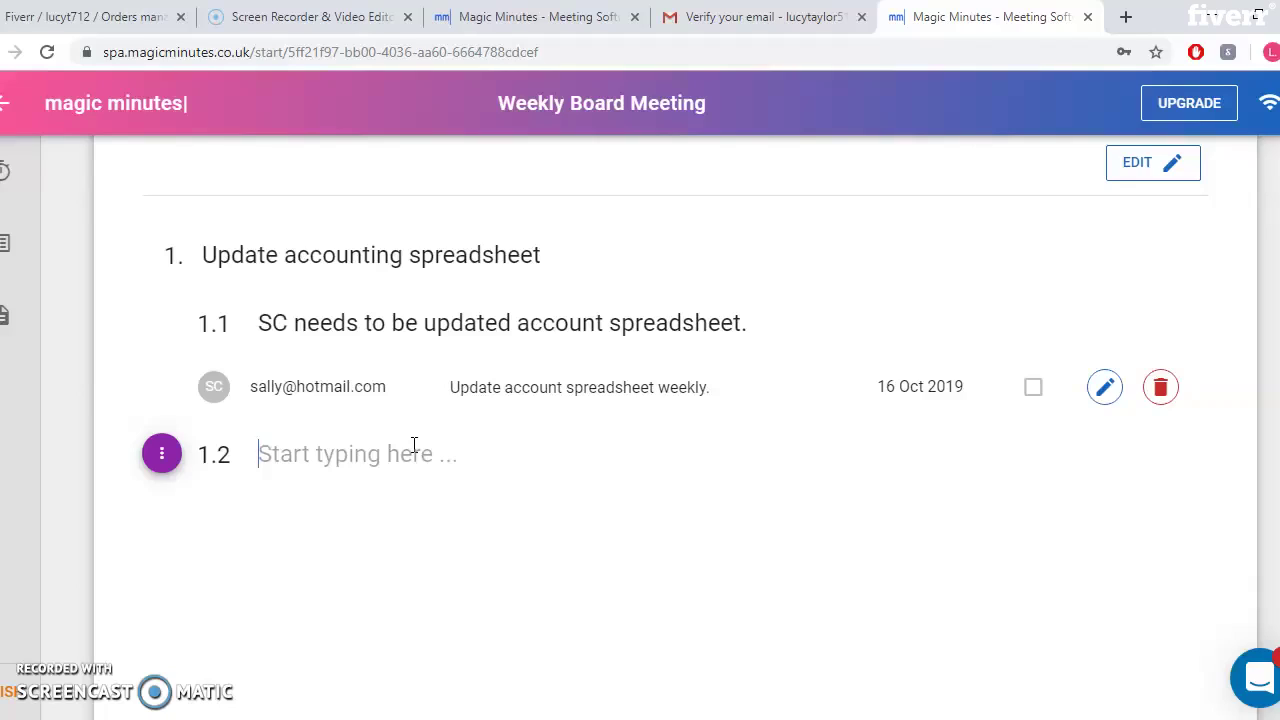
# Write point 1.2: 'IT notes haven't been updated in 6 months. BM has advised this is an admin error.'
pyautogui.click(414, 445)
pyautogui.write('IT to ')
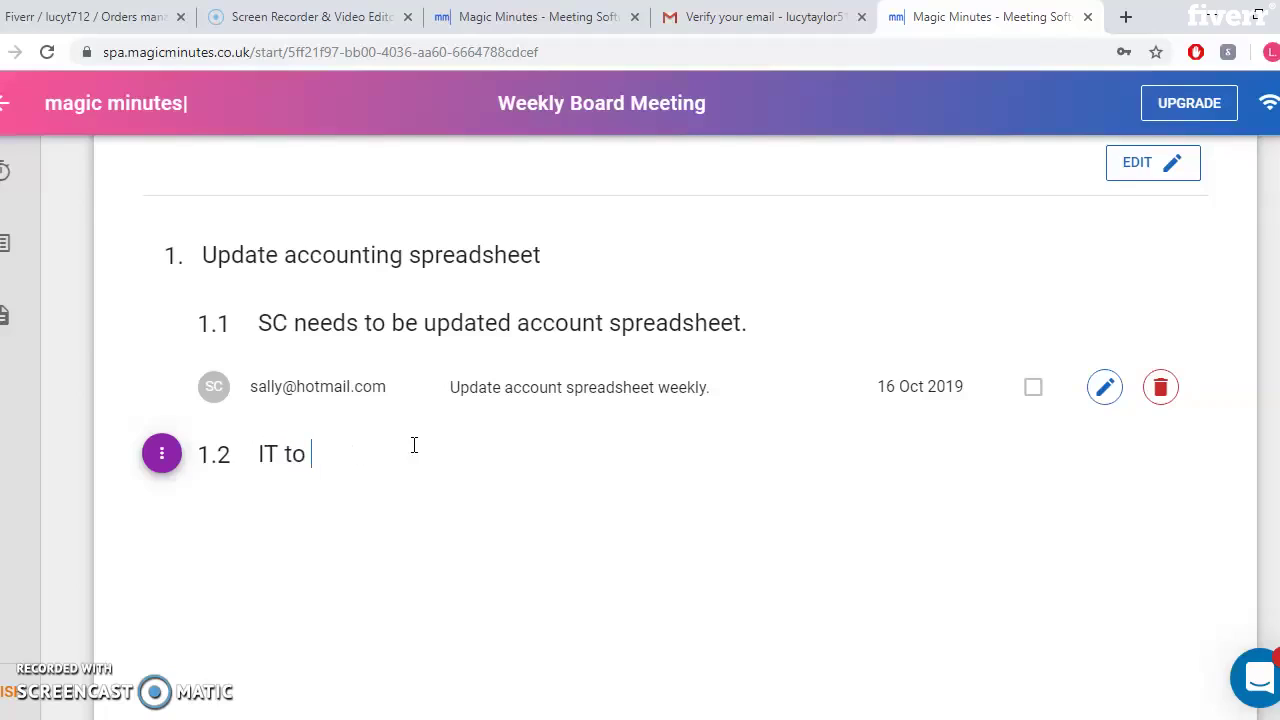
pyautogui.write('update IT')
pyautogui.press('BackSpace')
pyautogui.press('BackSpace')
pyautogui.press('BackSpace')
pyautogui.press('BackSpace')
pyautogui.press('BackSpace')
pyautogui.press('BackSpace')
pyautogui.press('BackSpace')
pyautogui.press('BackSpace')
pyautogui.press('BackSpace')
pyautogui.press('BackSpace')
pyautogui.press('BackSpace')
pyautogui.press('BackSpace')
pyautogui.press('BackSpace')
pyautogui.write("T notes haven't b")
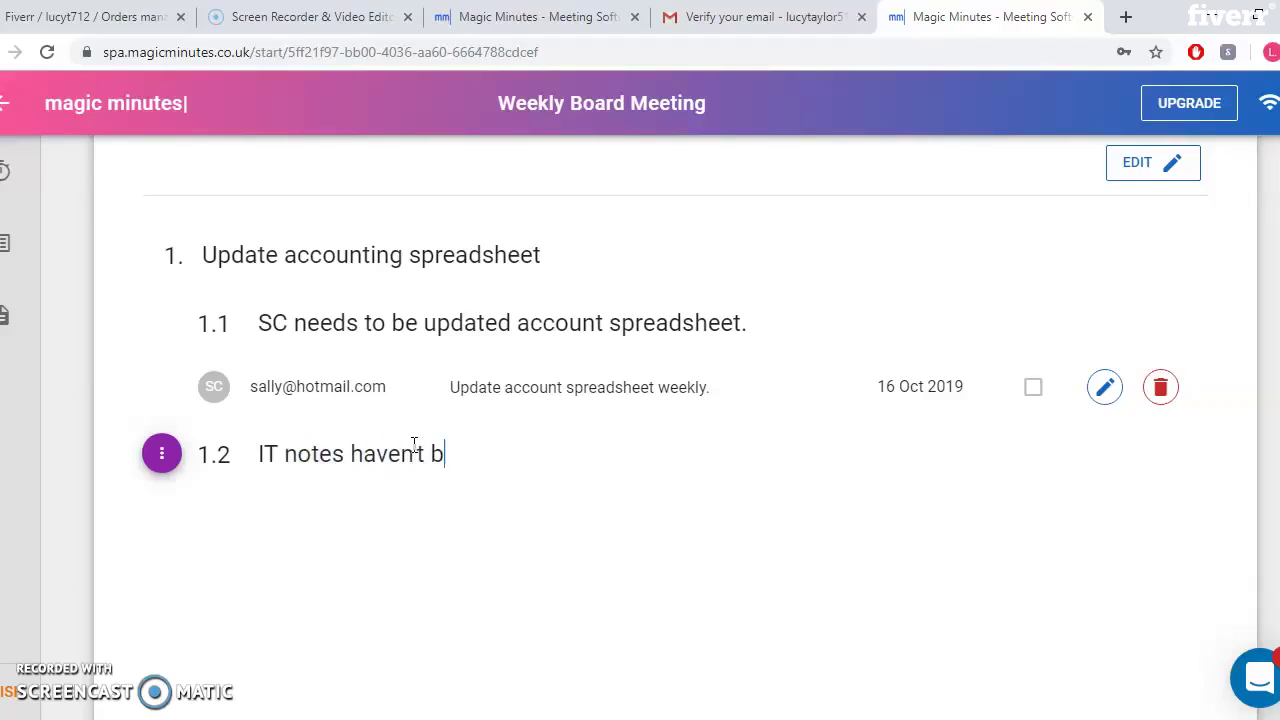
pyautogui.write('een updated ')
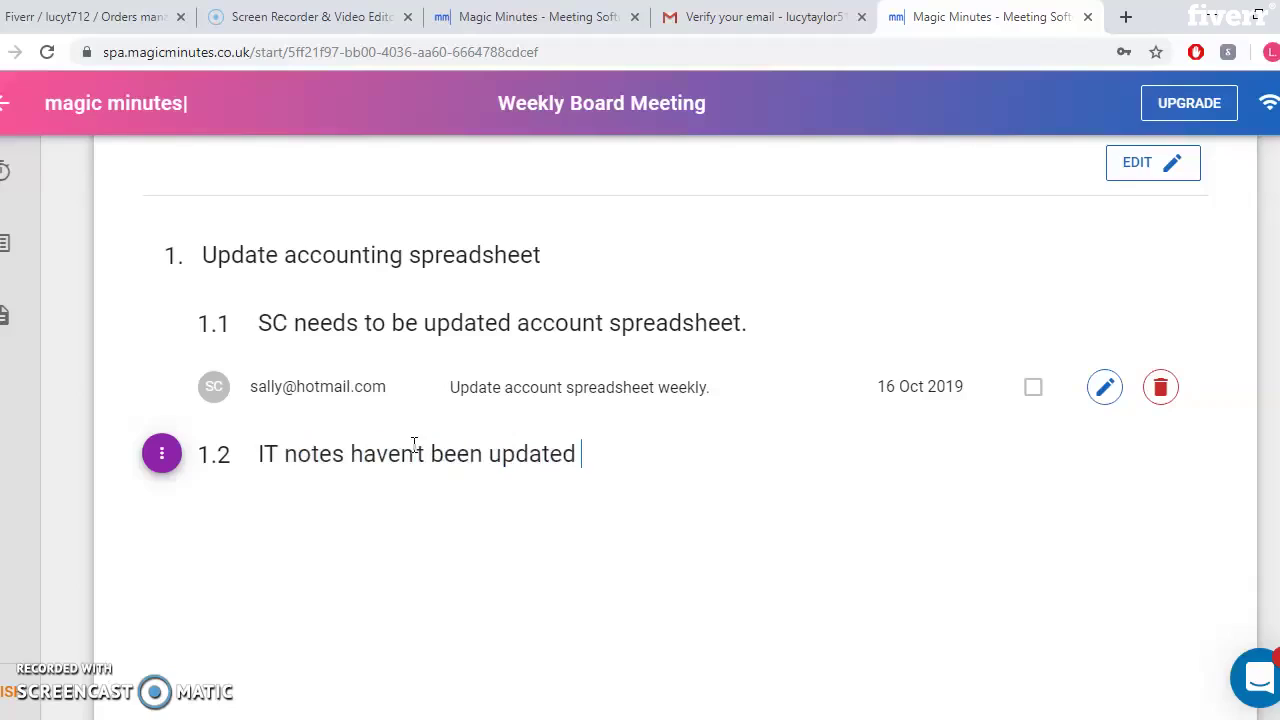
pyautogui.write('in 6 months. ')
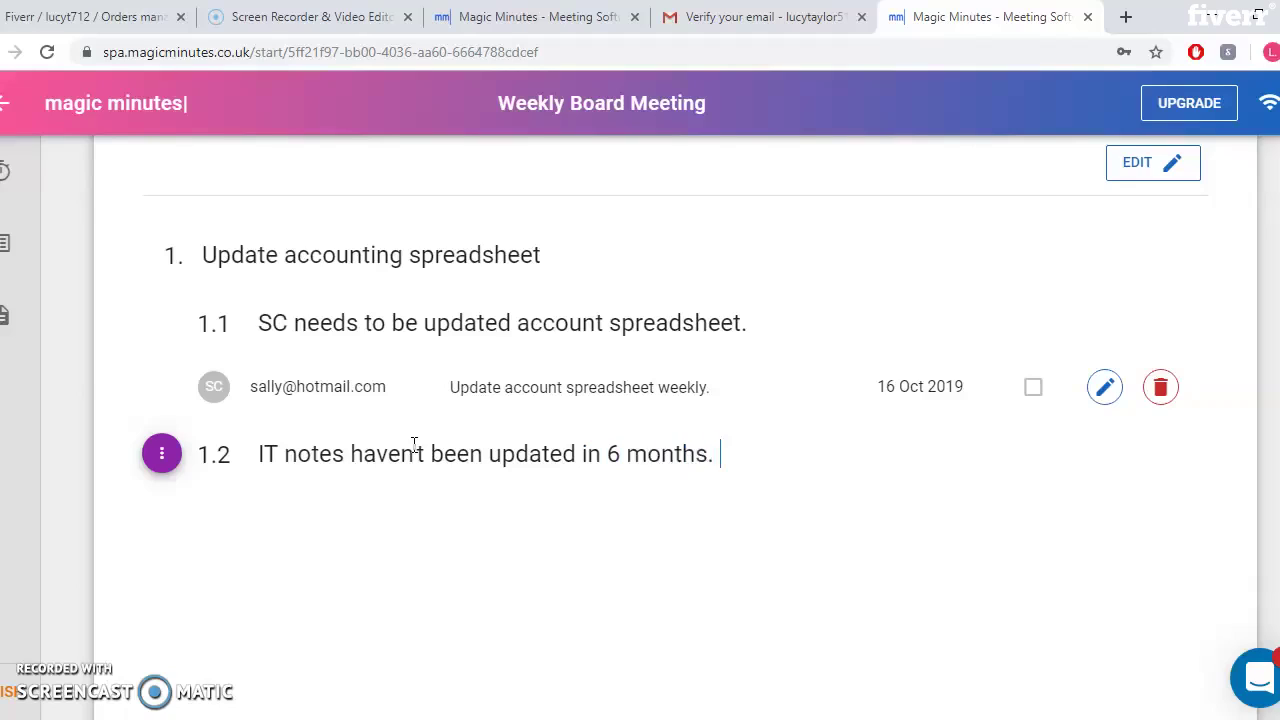
pyautogui.write('IT has')
pyautogui.press('BackSpace')
pyautogui.press('BackSpace')
pyautogui.press('BackSpace')
pyautogui.press('BackSpace')
pyautogui.press('BackSpace')
pyautogui.press('BackSpace')
pyautogui.press('BackSpace')
pyautogui.write('B')
pyautogui.press('BackSpace')
pyautogui.write('< ha')
pyautogui.press('BackSpace')
pyautogui.press('BackSpace')
pyautogui.press('BackSpace')
pyautogui.press('BackSpace')
pyautogui.write('M has advis')
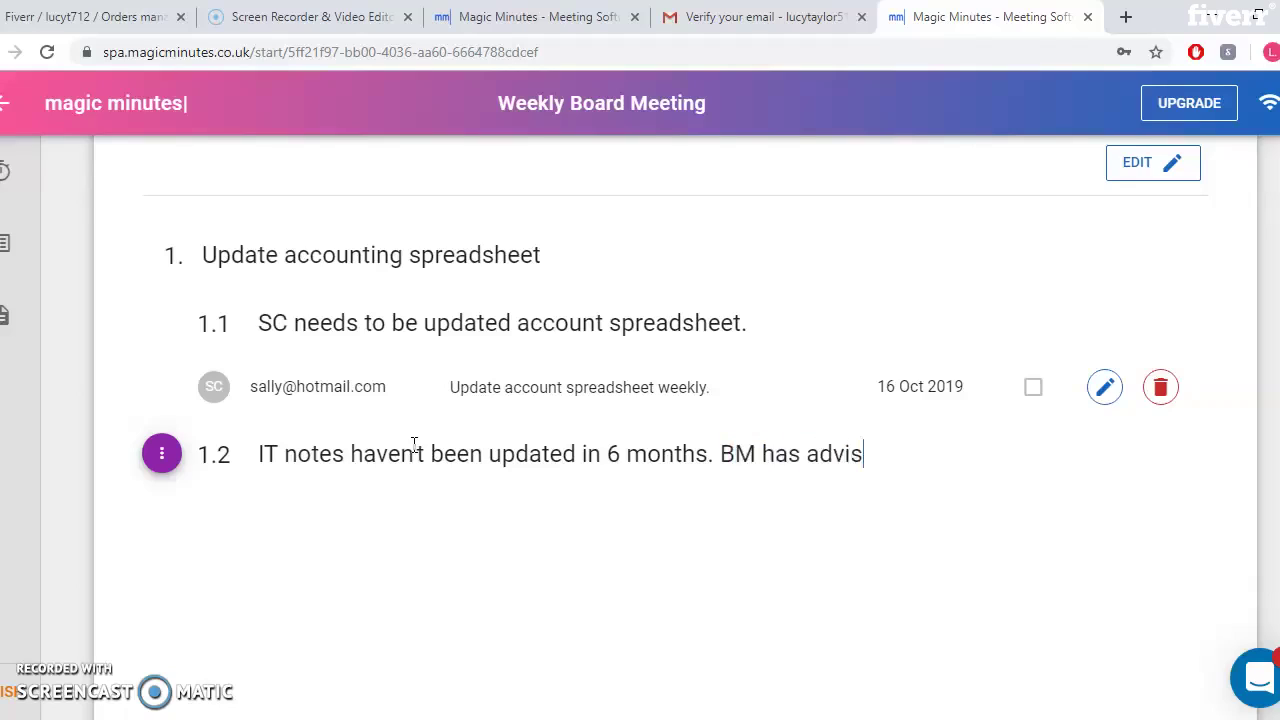
pyautogui.write('ed this is an a')
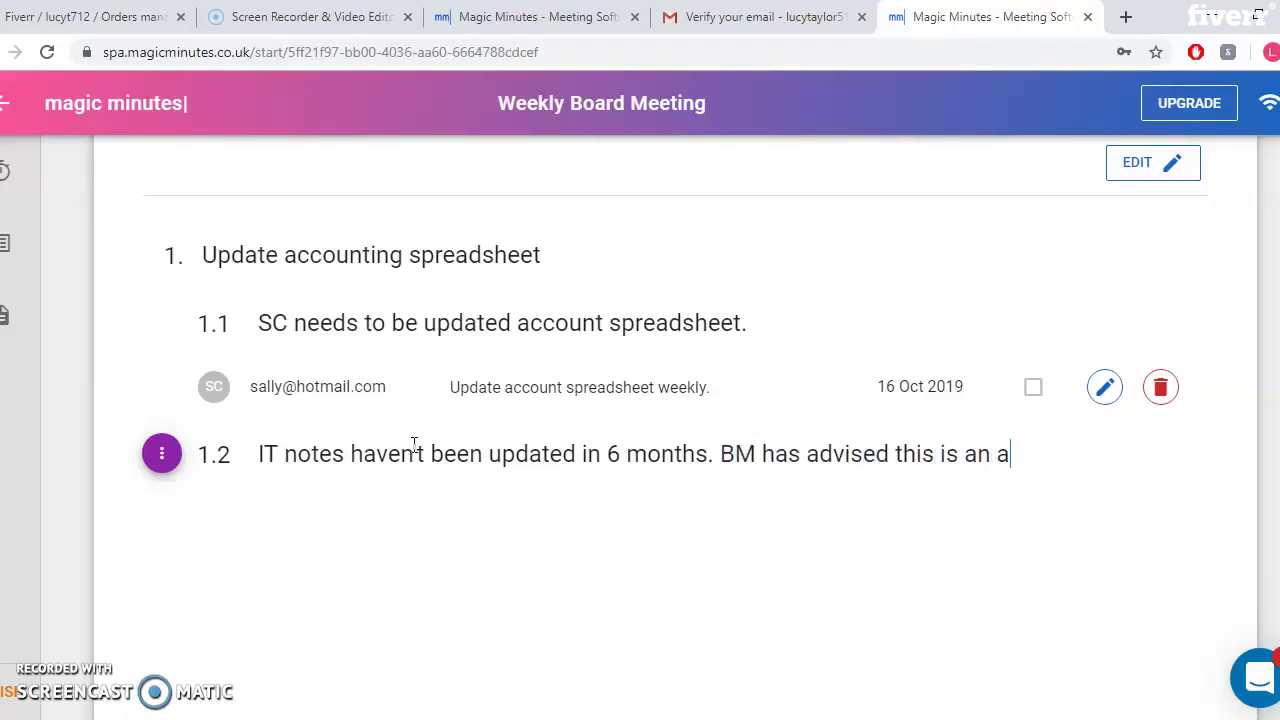
pyautogui.write('dmin error')
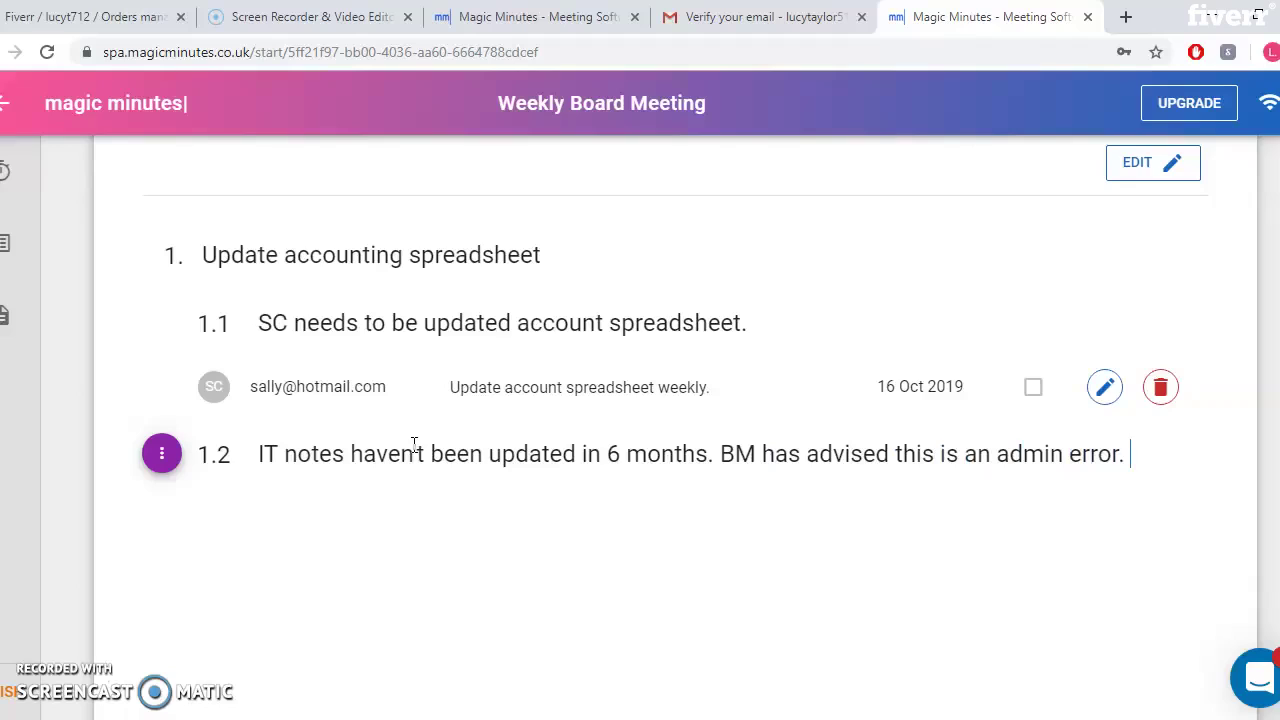
pyautogui.write('. Has')
pyautogui.press('BackSpace')
pyautogui.press('BackSpace')
pyautogui.press('BackSpace')
pyautogui.press('BackSpace')
pyautogui.write('@')
pyautogui.press('BackSpace')
pyautogui.press('BackSpace')
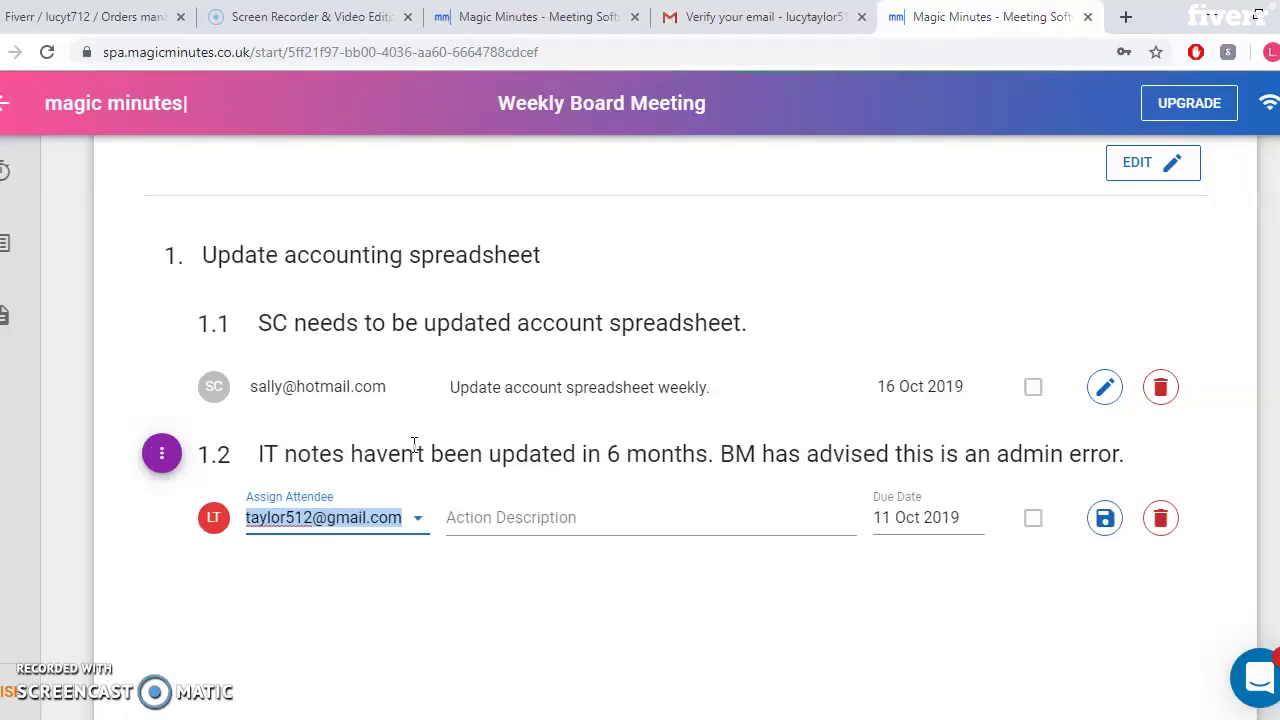
# Assign the point 1.2 action to attendee BM
pyautogui.write('a')
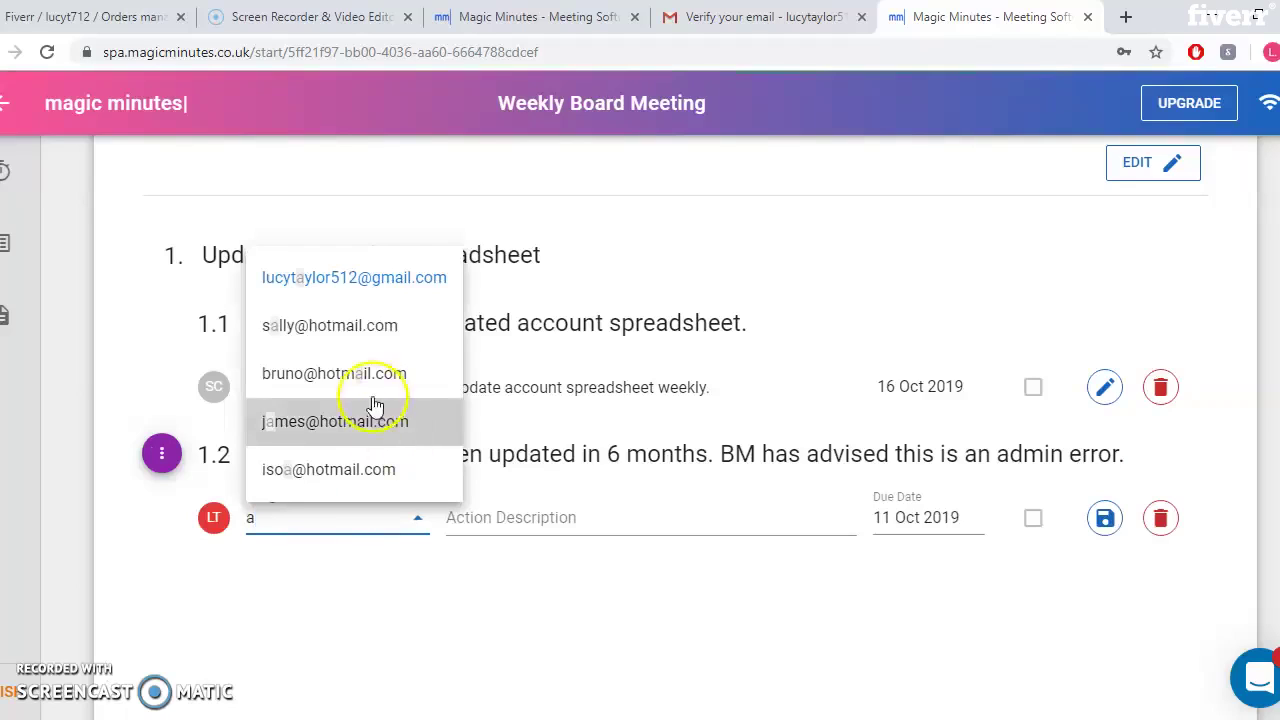
pyautogui.click(364, 375)
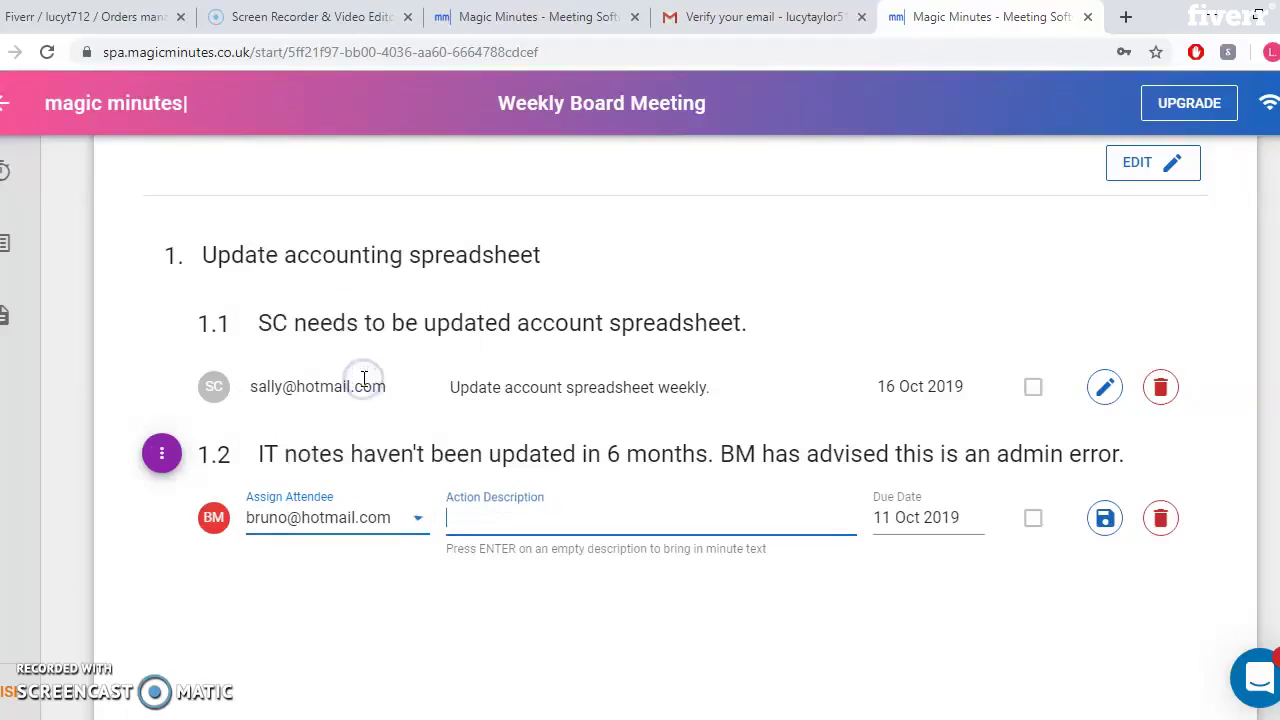
pyautogui.click(412, 517)
pyautogui.click(403, 500)
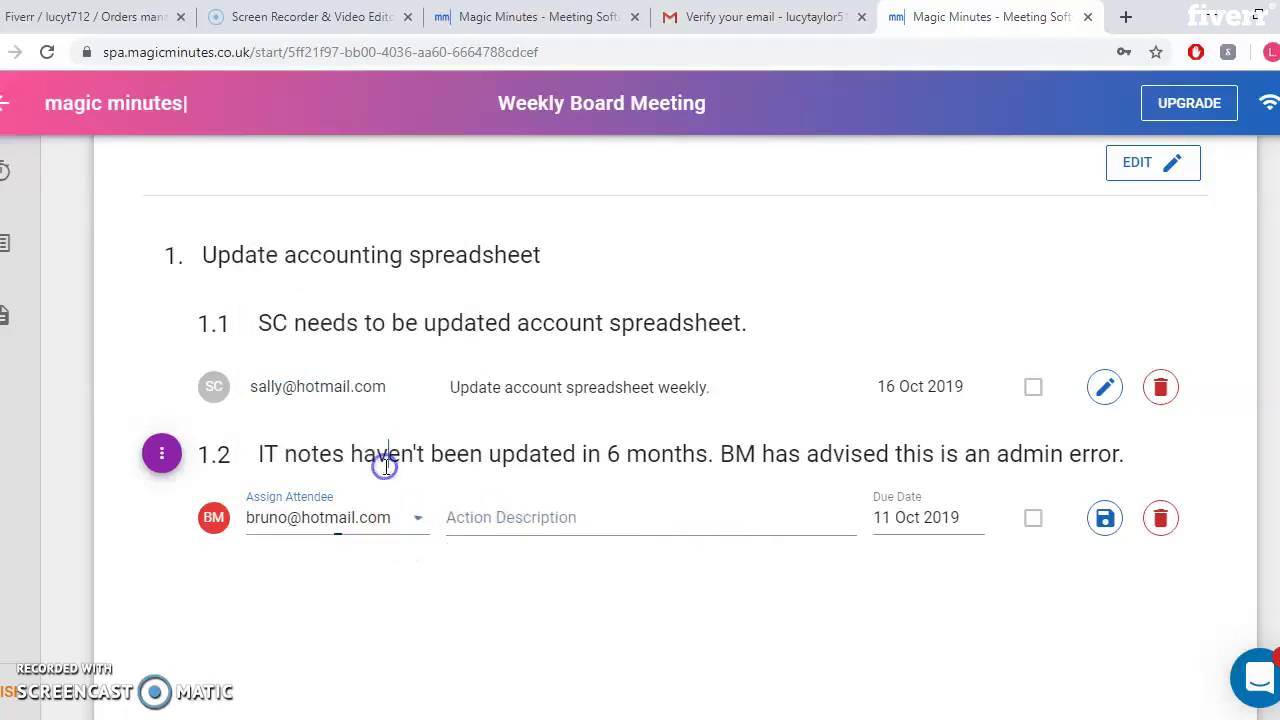
pyautogui.click(388, 455)
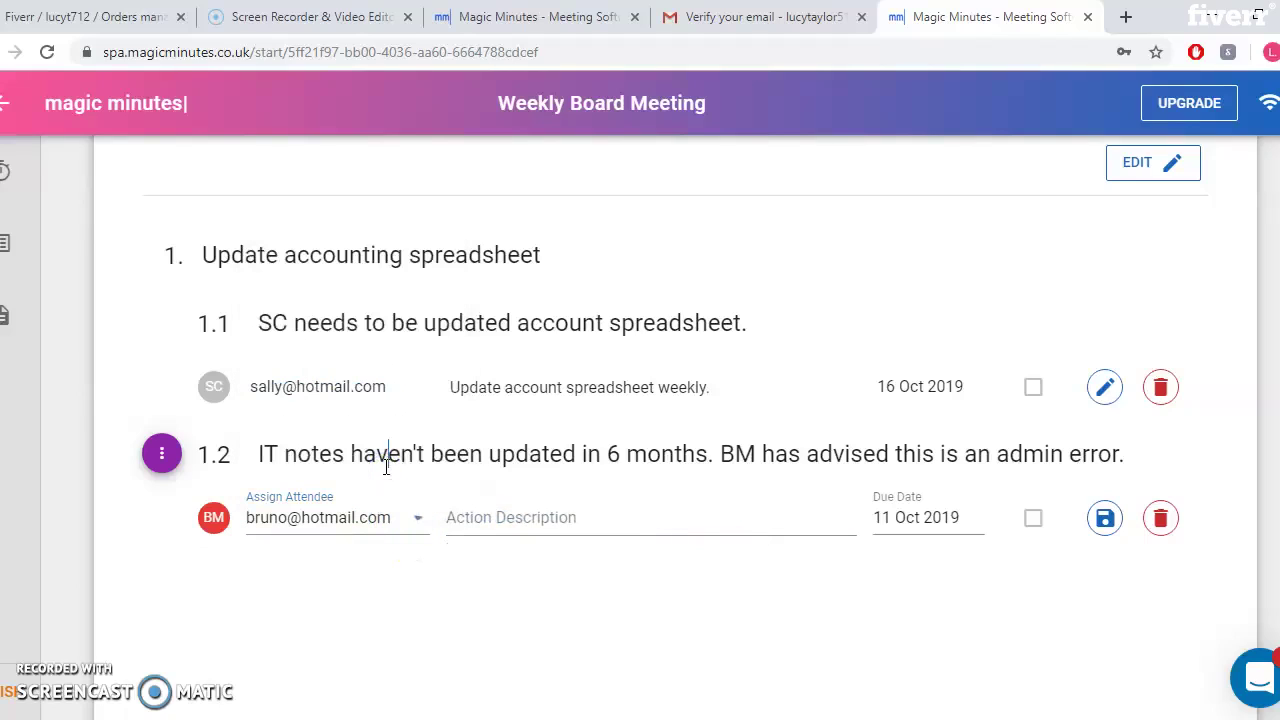
pyautogui.click(395, 516)
pyautogui.click(510, 517)
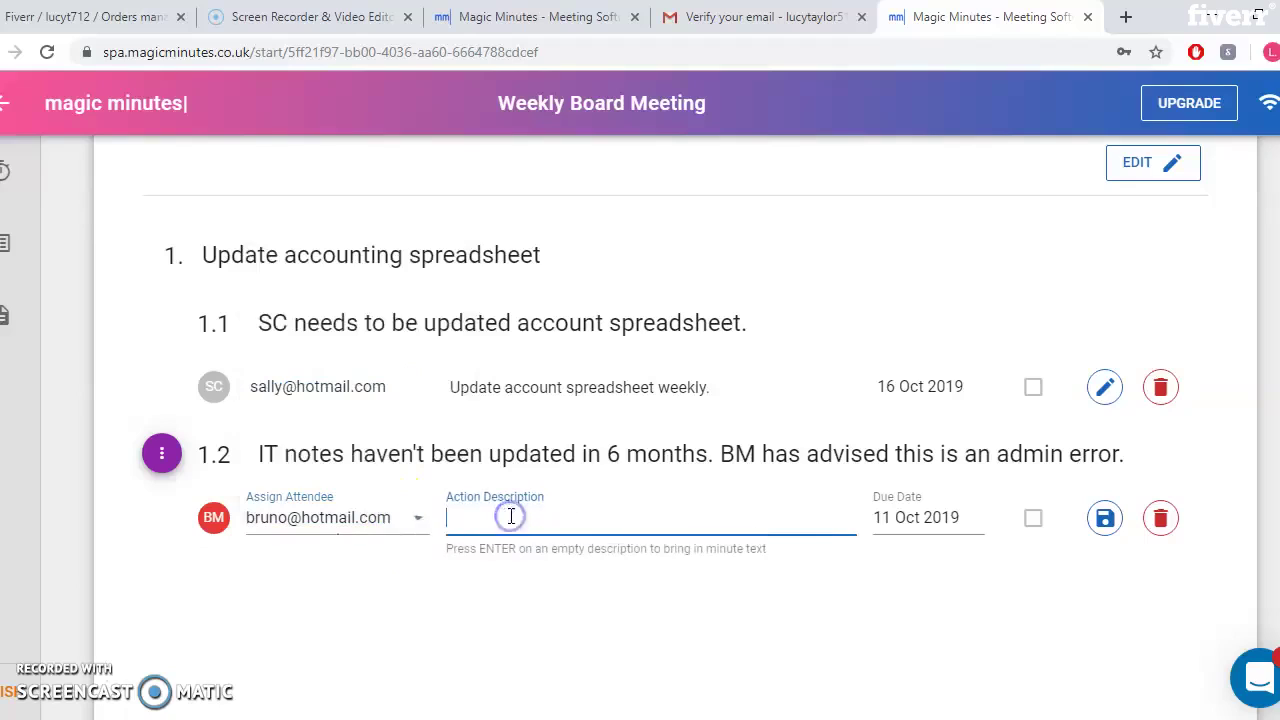
pyautogui.click(402, 517)
pyautogui.press('Tab')
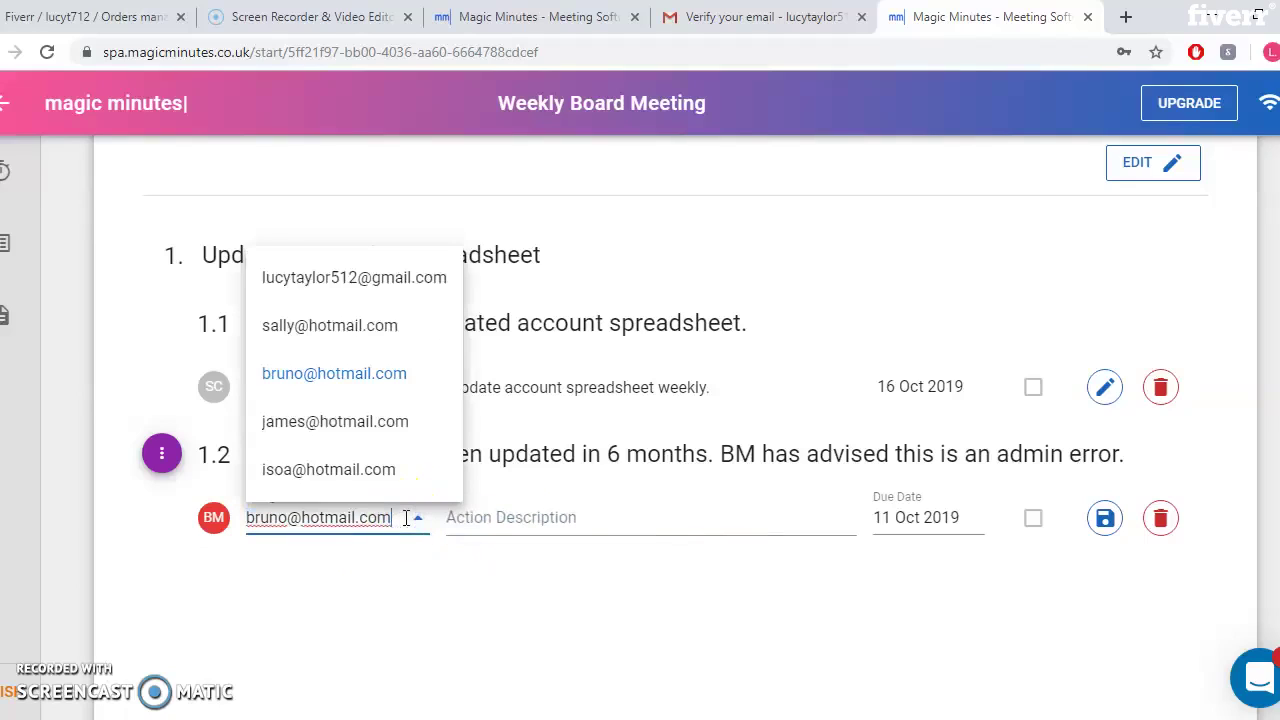
pyautogui.click(406, 517)
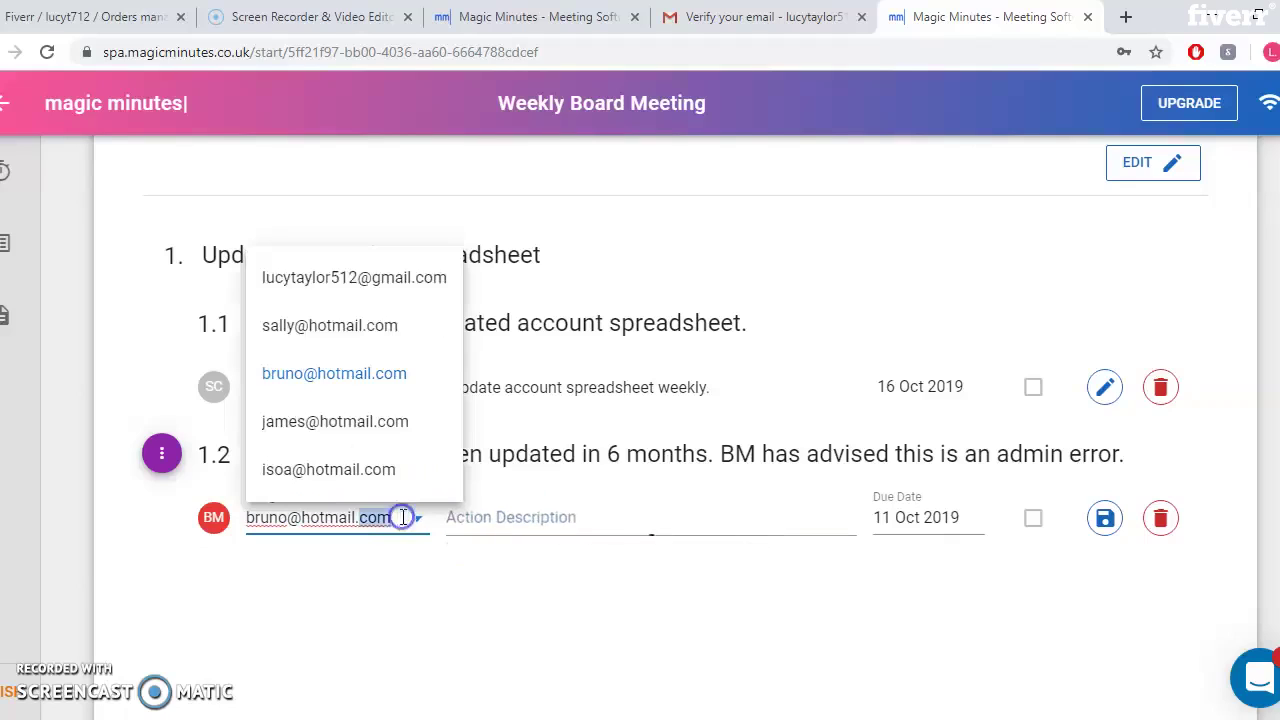
pyautogui.click(402, 517)
pyautogui.write(', isoa')
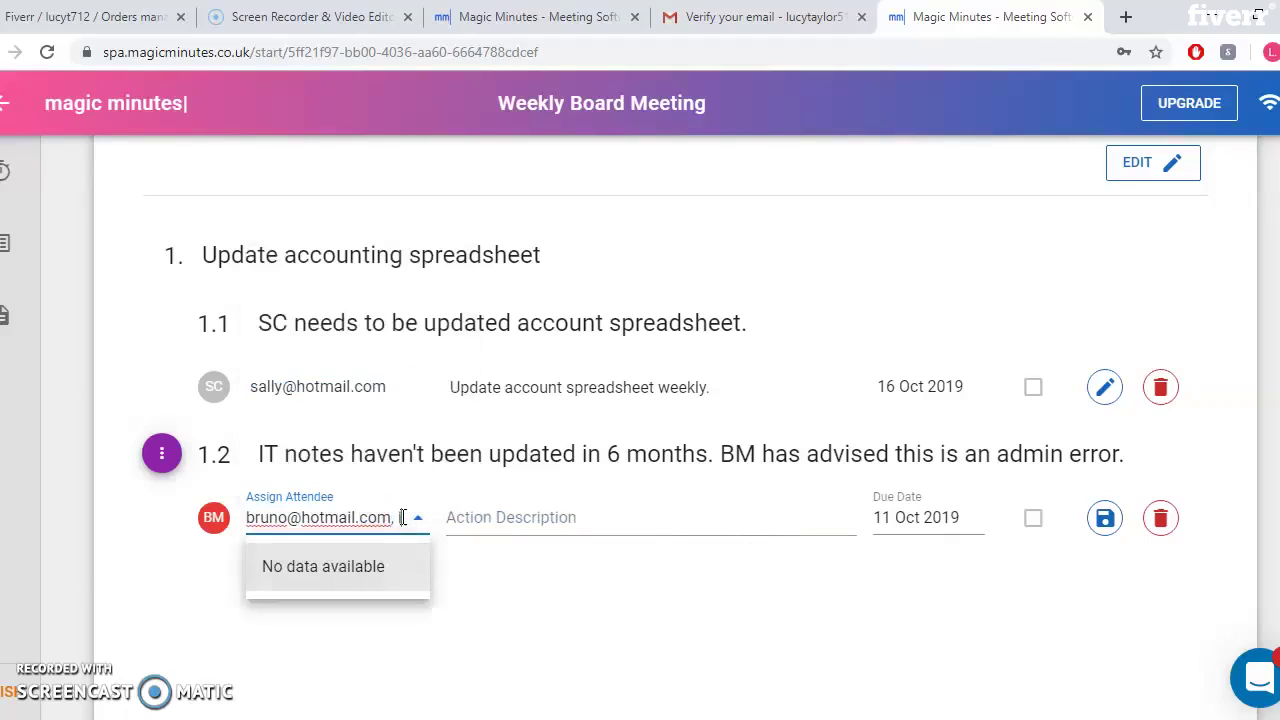
pyautogui.press('BackSpace')
pyautogui.press('BackSpace')
pyautogui.press('BackSpace')
pyautogui.press('BackSpace')
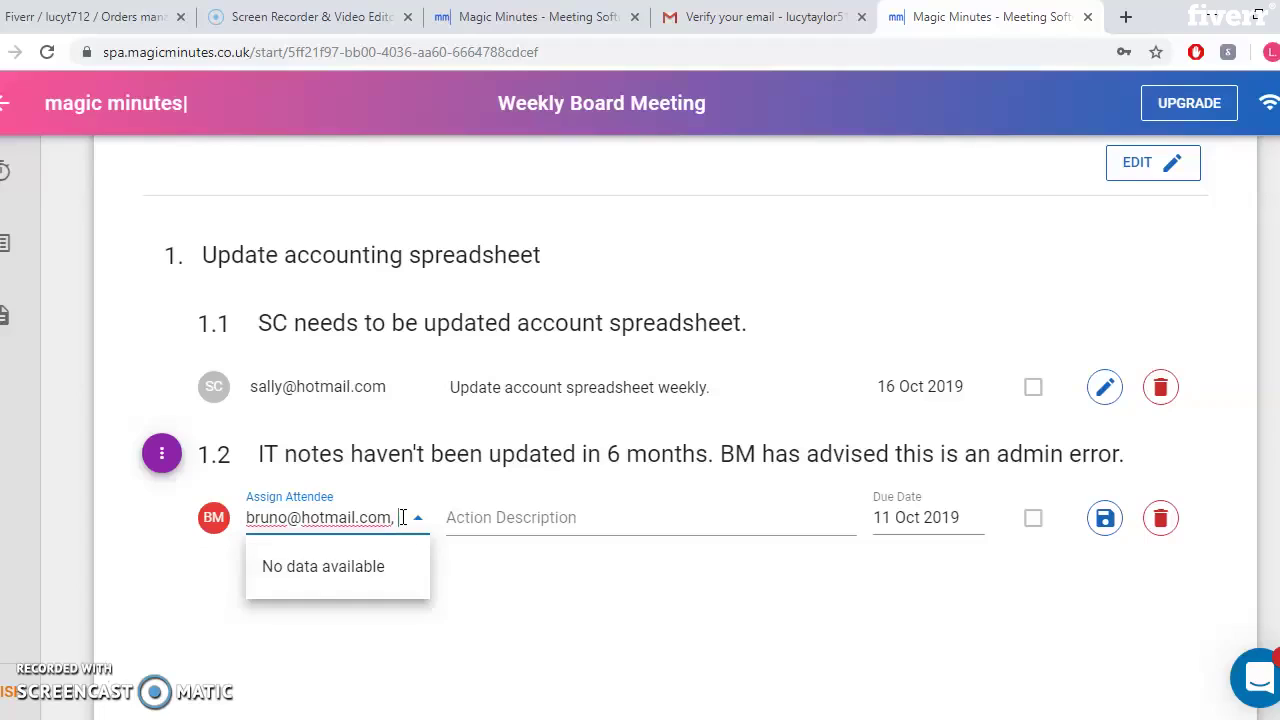
pyautogui.press('BackSpace')
pyautogui.press('BackSpace')
# Describe the action as 'BM and IT to set up a meeting and policy to ensure notes will be updated.'
pyautogui.click(548, 519)
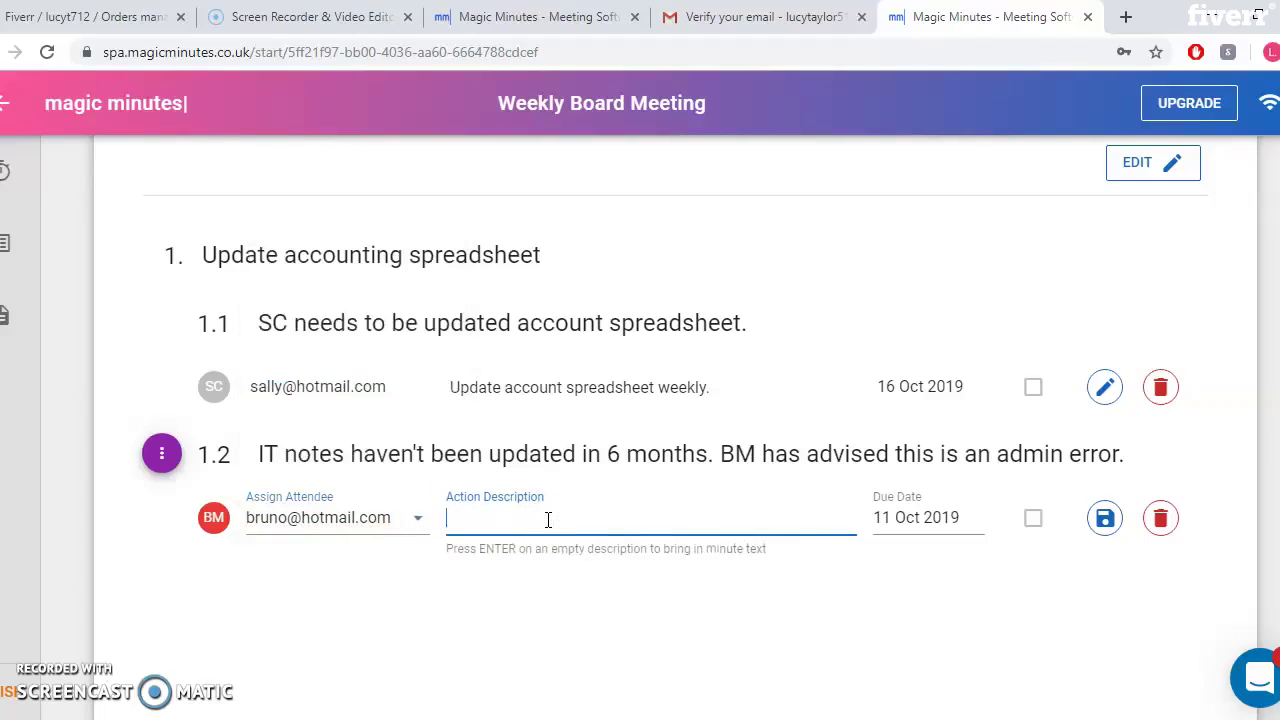
pyautogui.write('B')
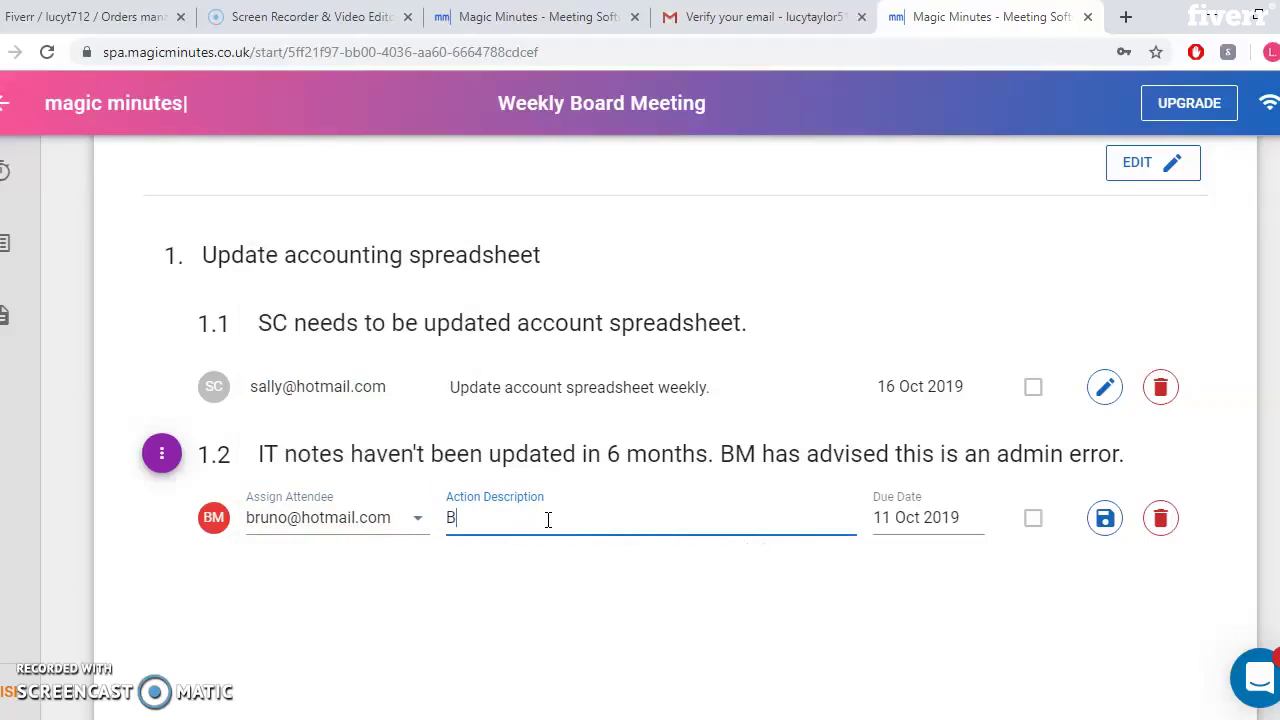
pyautogui.write('M and IT to set up a meeting and o')
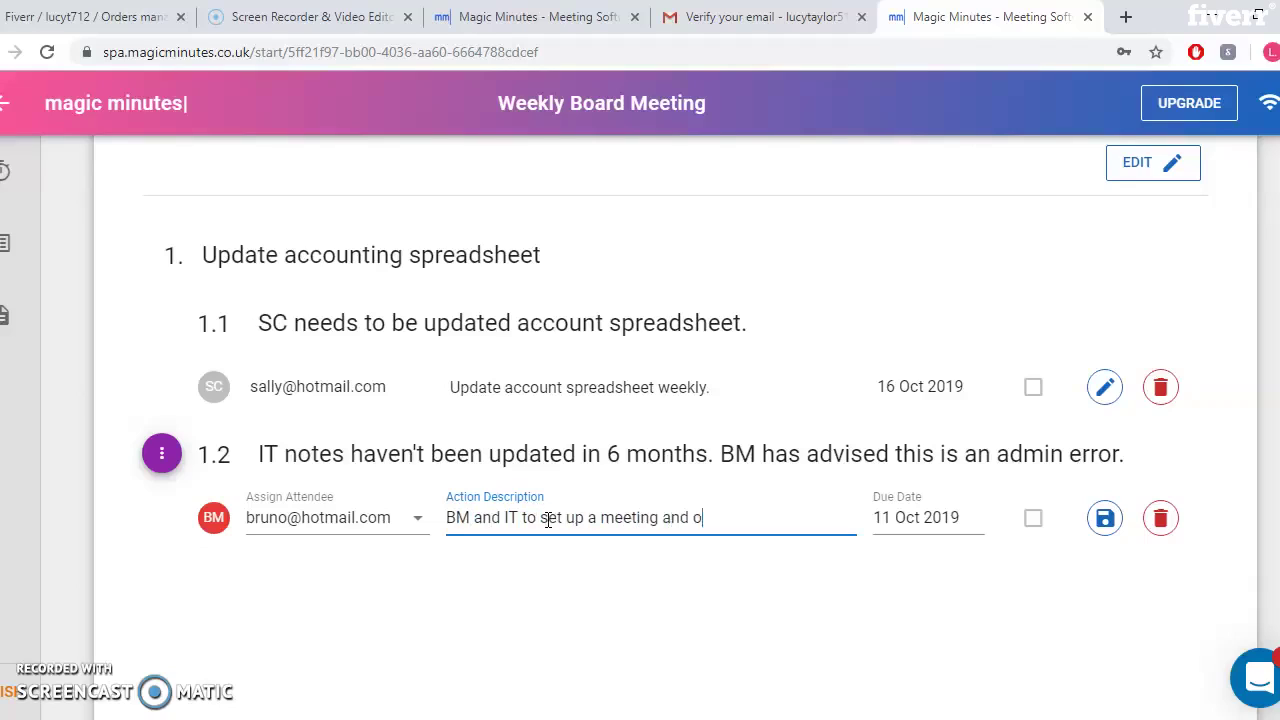
pyautogui.press('BackSpace')
pyautogui.write('policy to ensure notes will b')
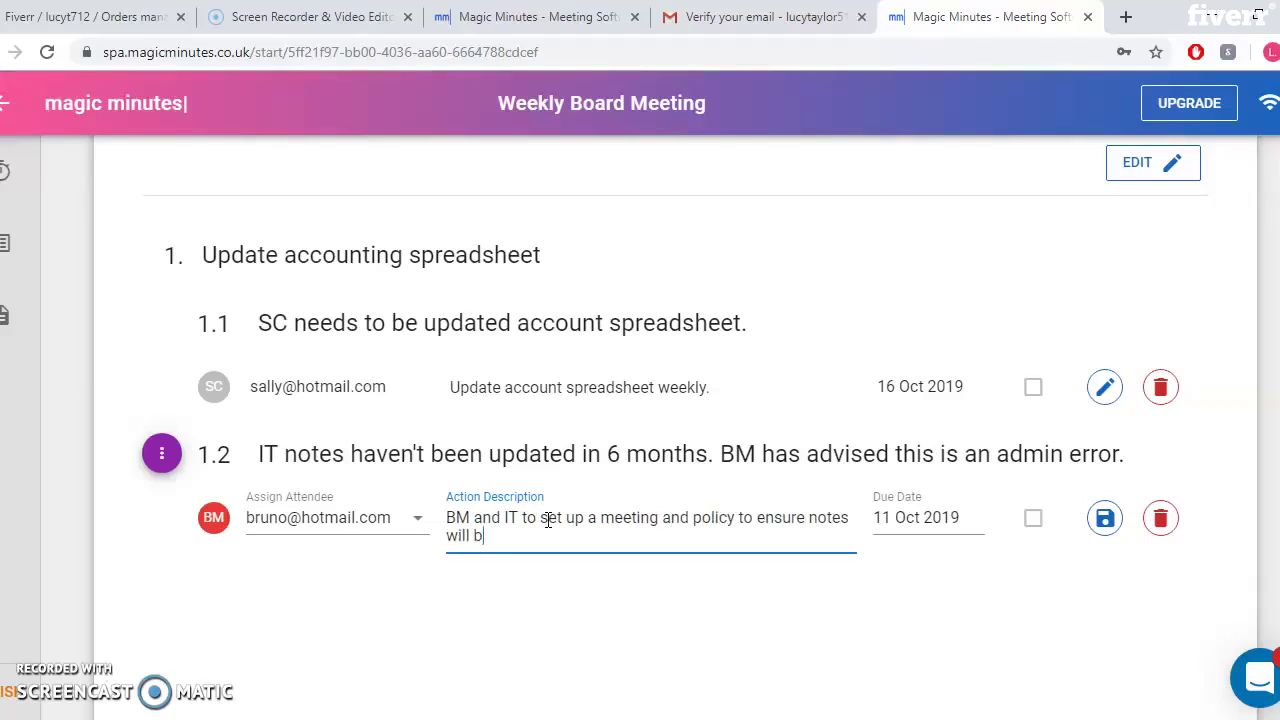
pyautogui.write('e updated.')
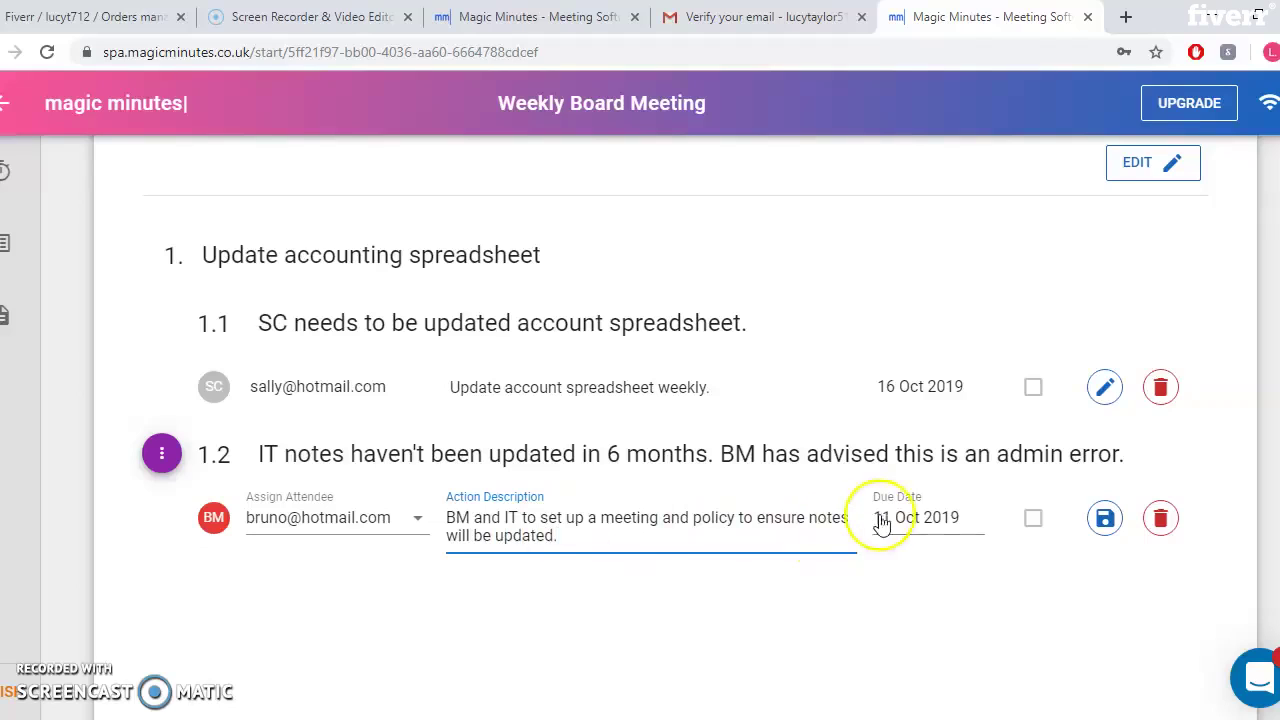
# Set the 1.2 action's due date to 16 Oct 2019 and save it
pyautogui.click(890, 521)
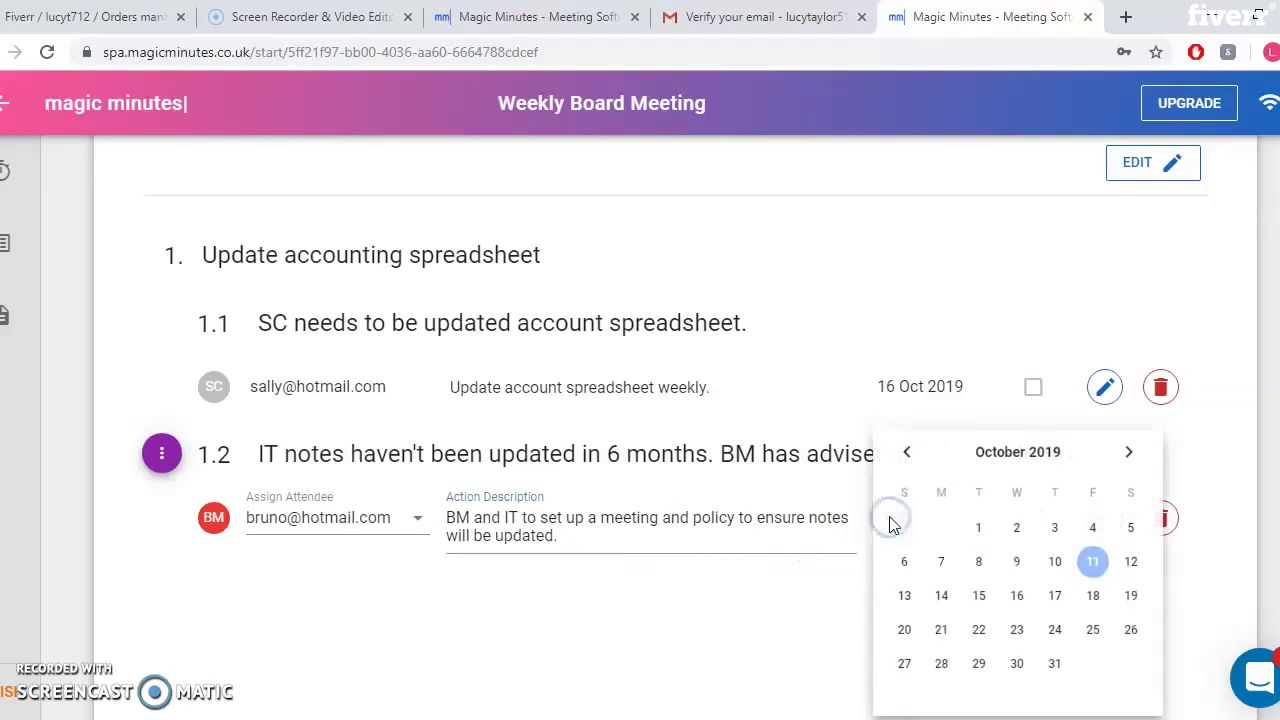
pyautogui.click(1017, 595)
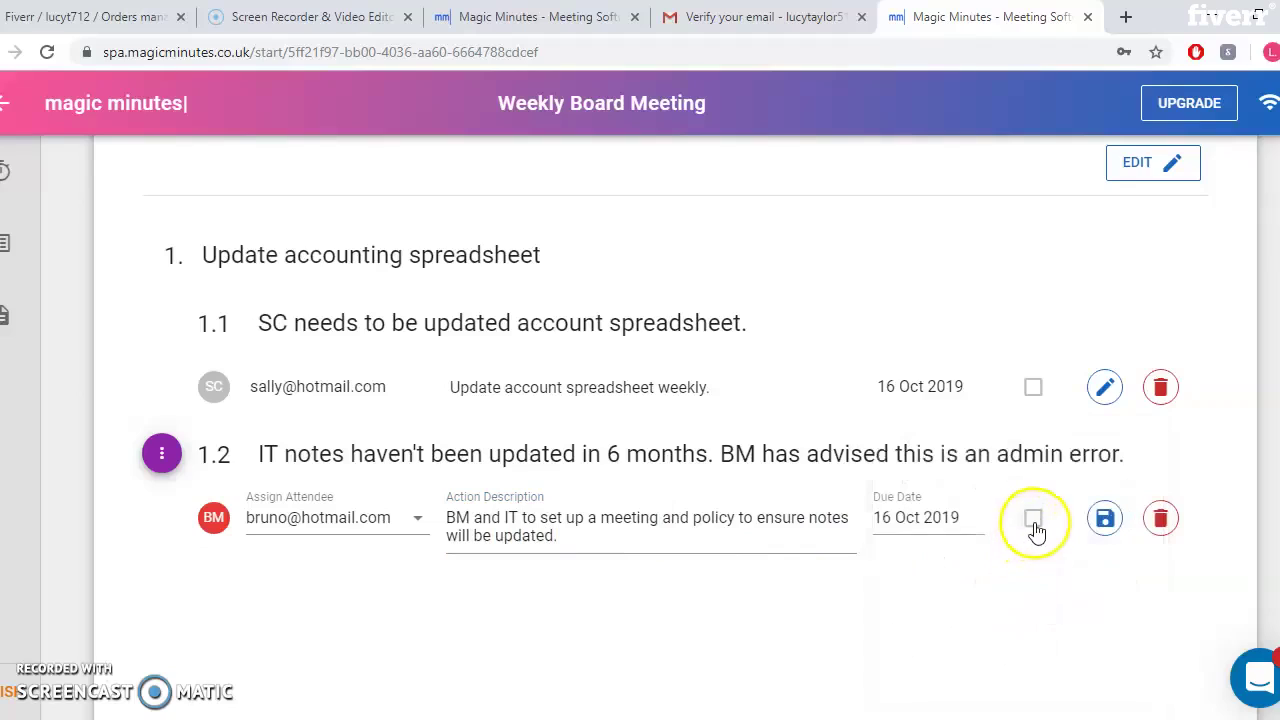
pyautogui.click(1104, 522)
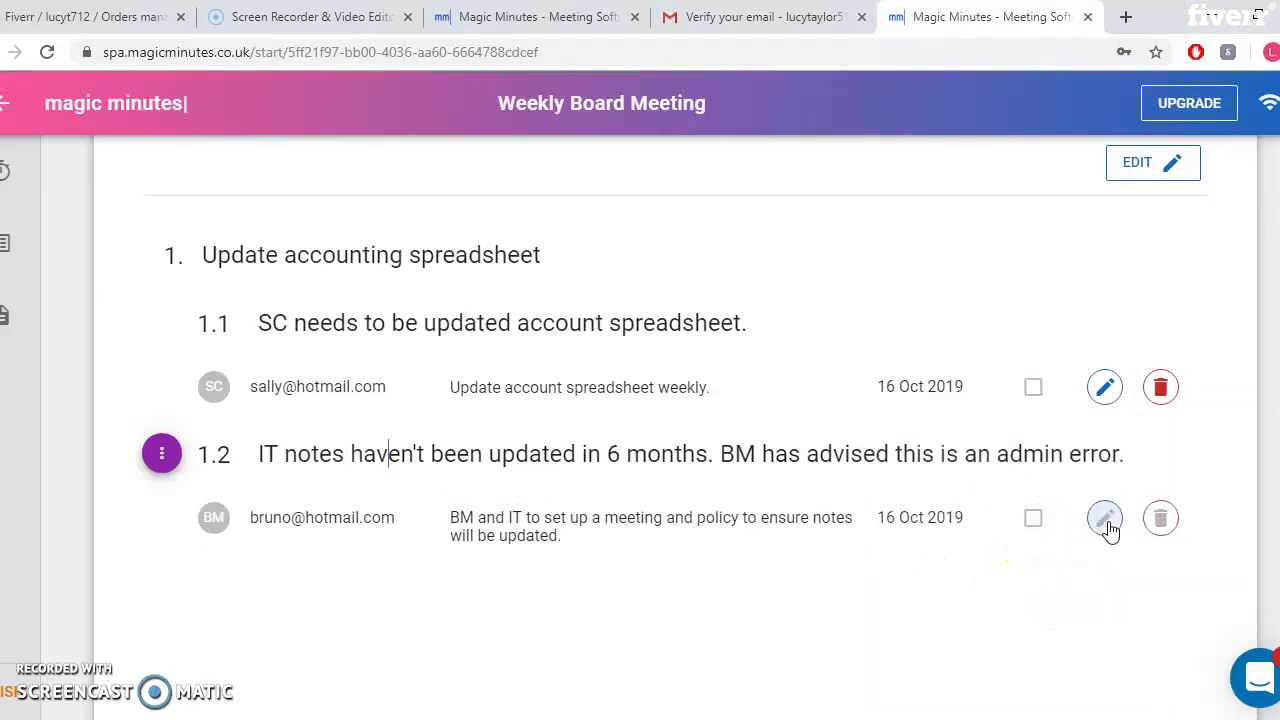
pyautogui.click(1032, 388)
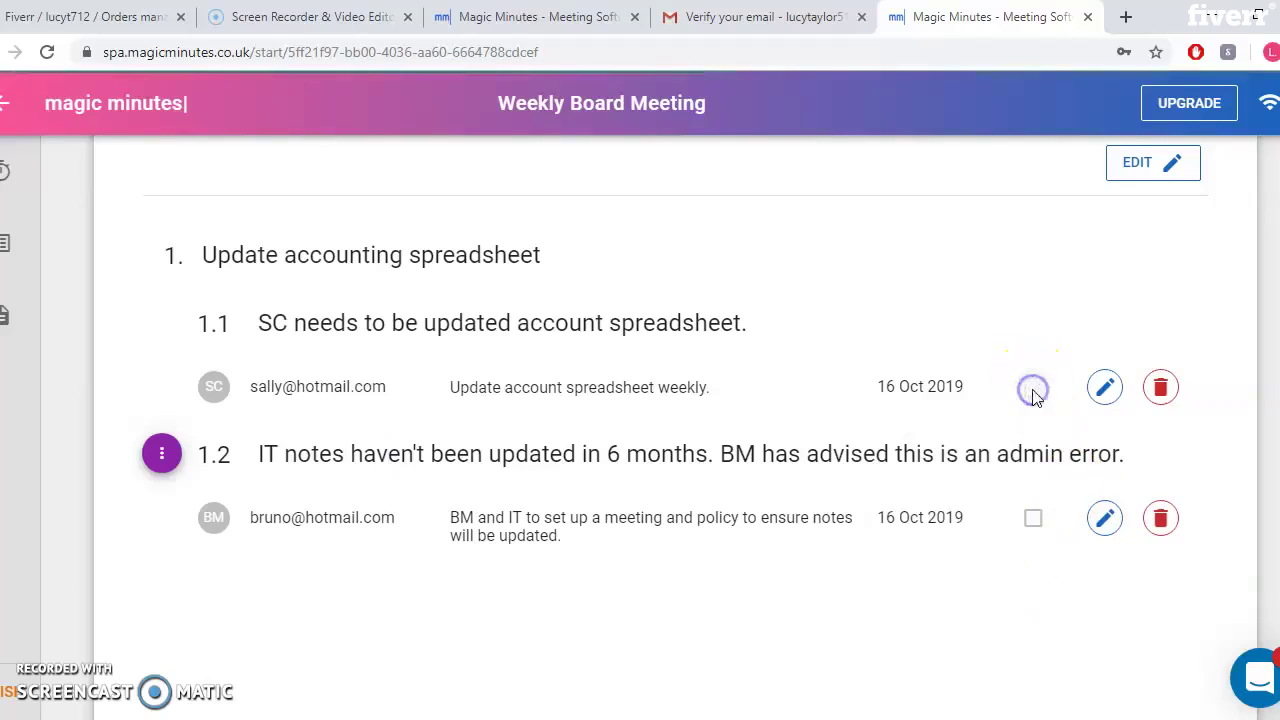
pyautogui.click(1033, 392)
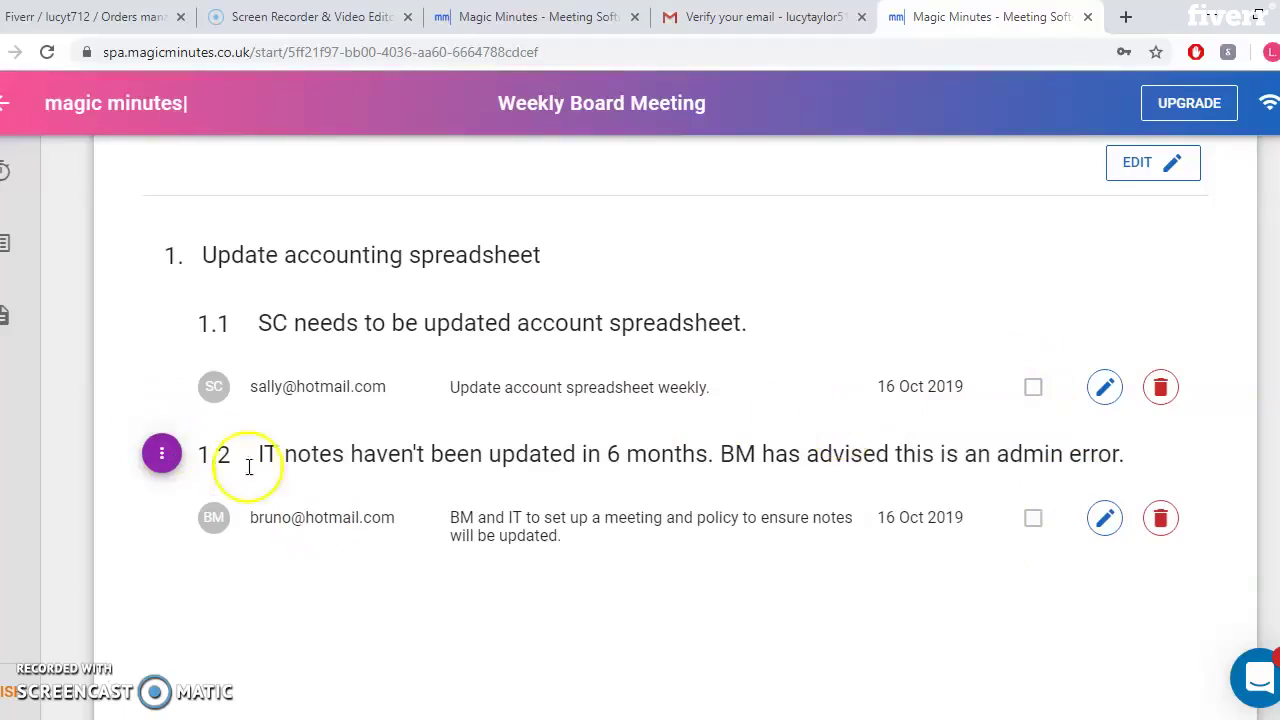
# Add agenda item 2 titled 'Example no. 2'
pyautogui.click(162, 458)
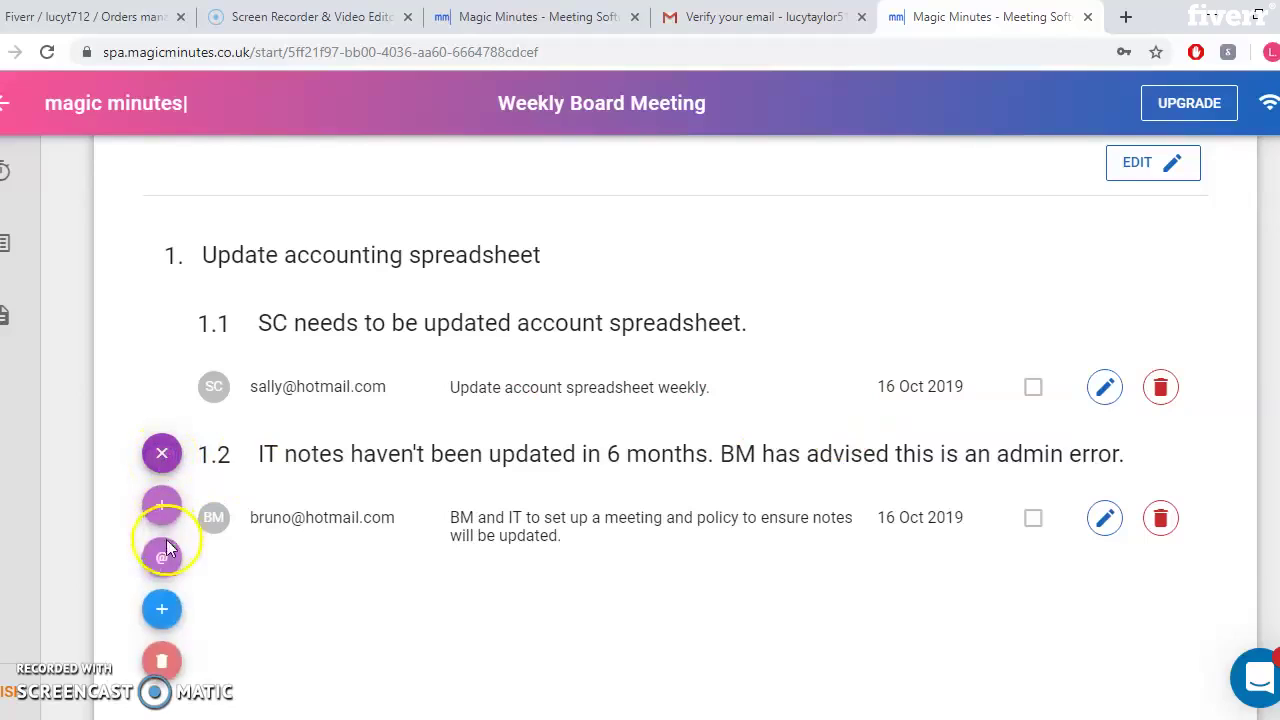
pyautogui.click(164, 610)
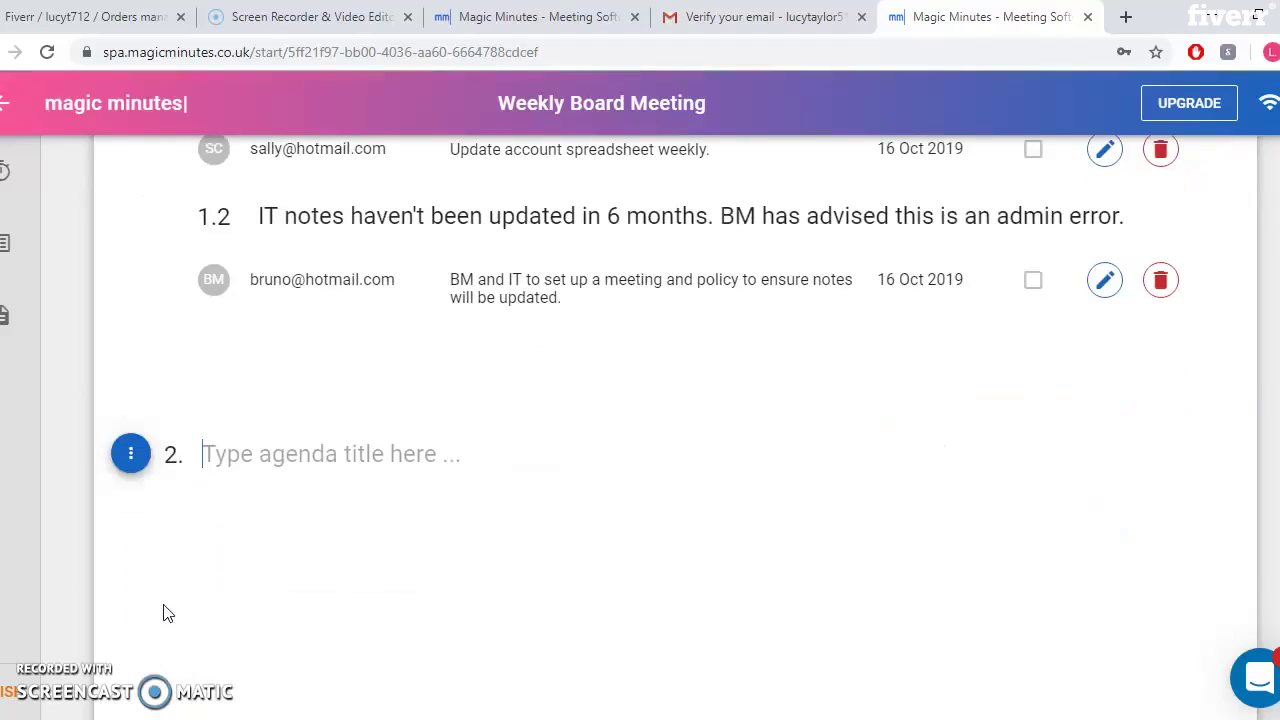
pyautogui.click(276, 474)
pyautogui.write('ample no. 2')
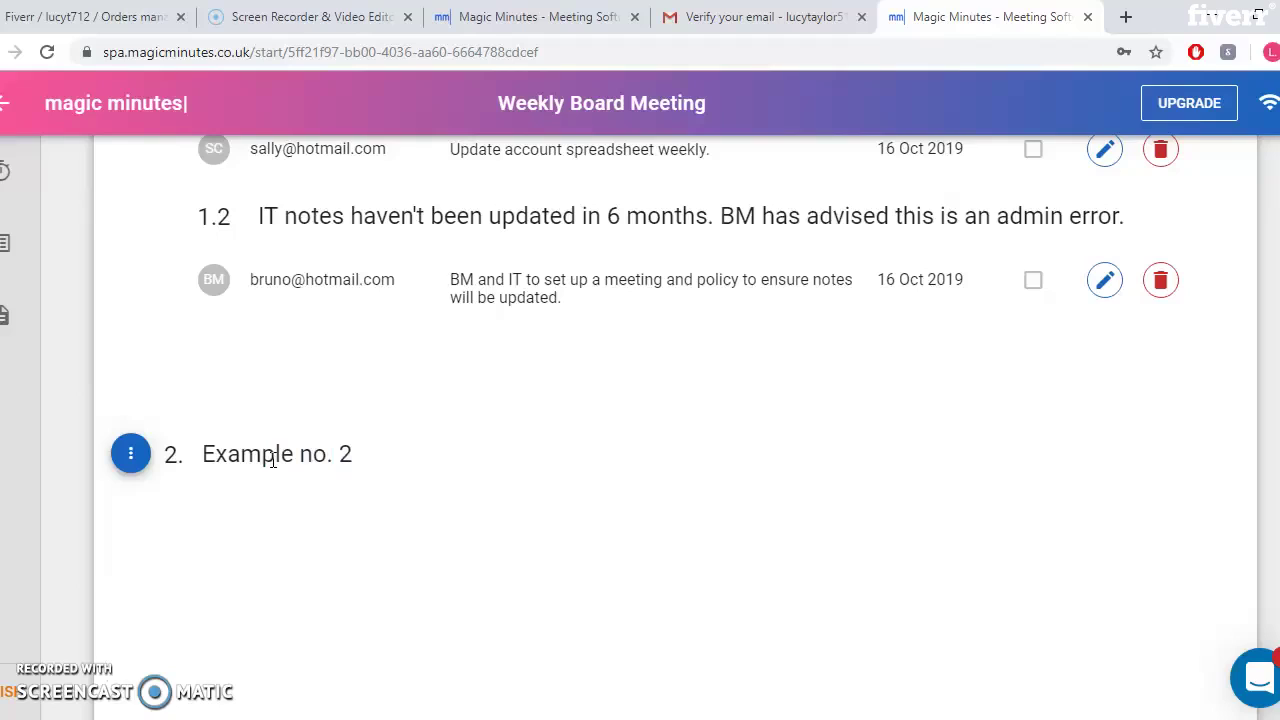
pyautogui.press('Return')
# Write point 2.1 as 'Example example example' and start an action with @
pyautogui.click(300, 521)
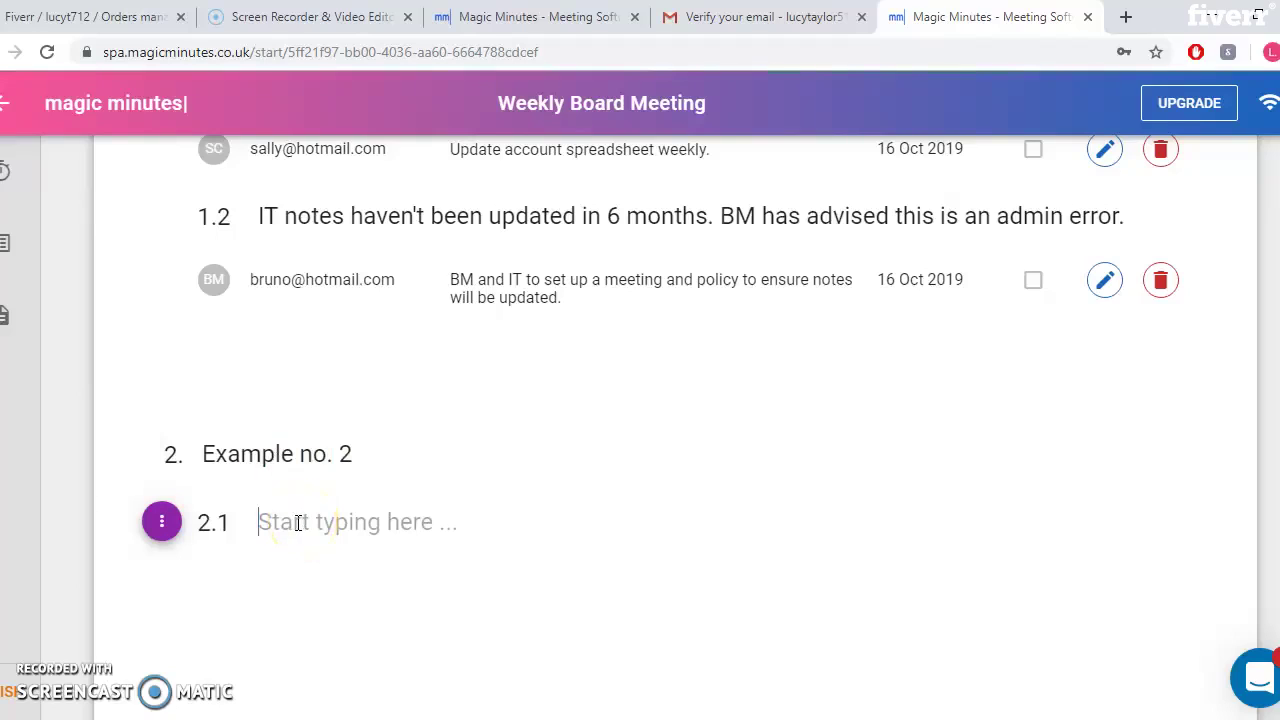
pyautogui.click(320, 530)
pyautogui.write('Example ')
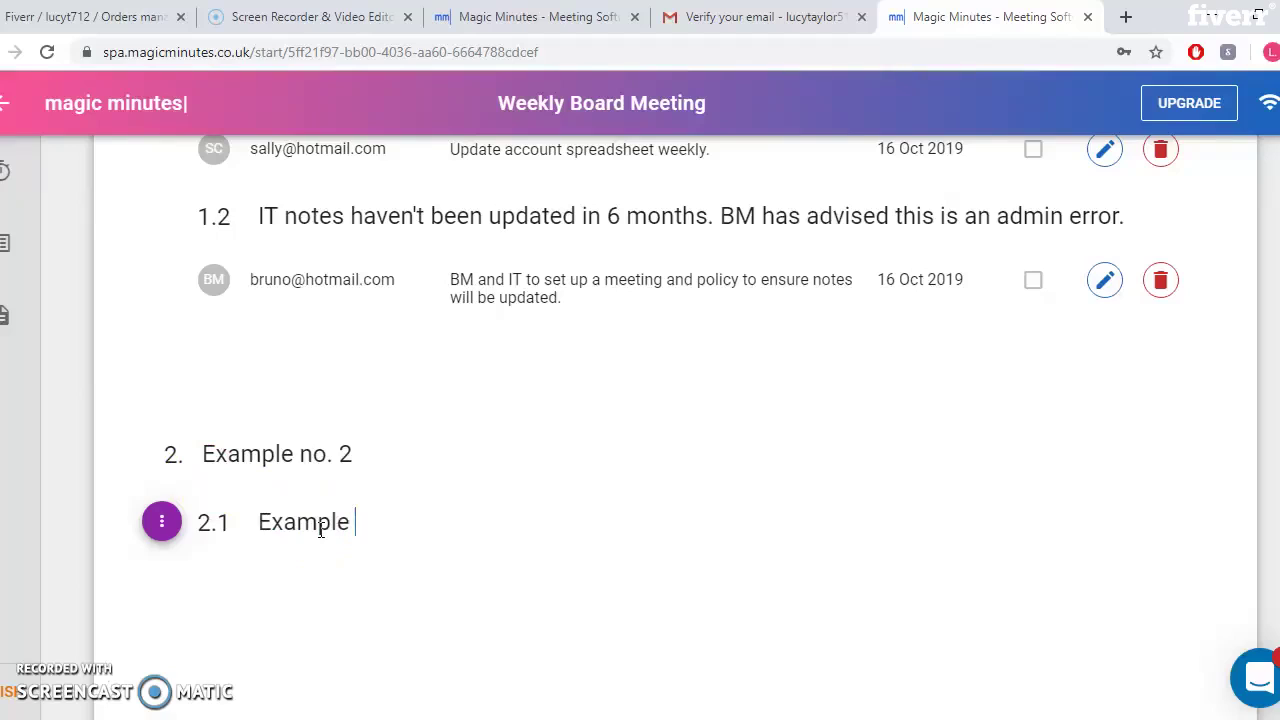
pyautogui.write('example e')
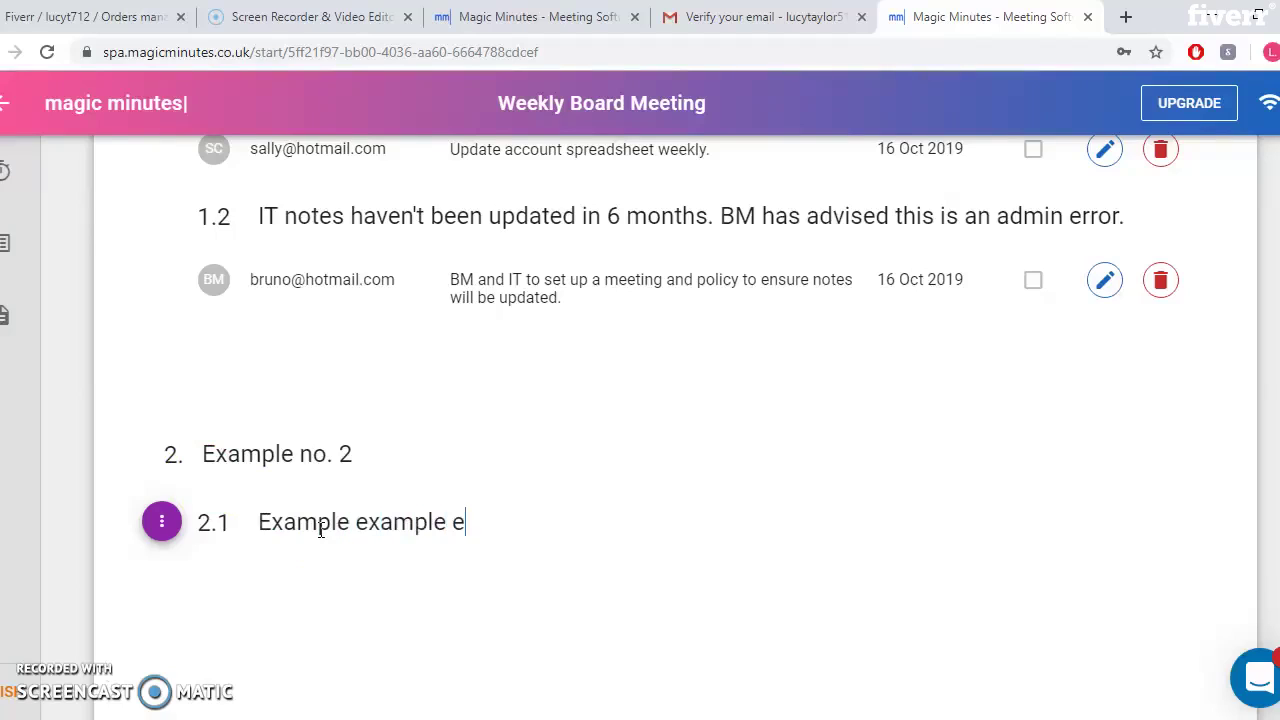
pyautogui.write('xample ')
pyautogui.write('@')
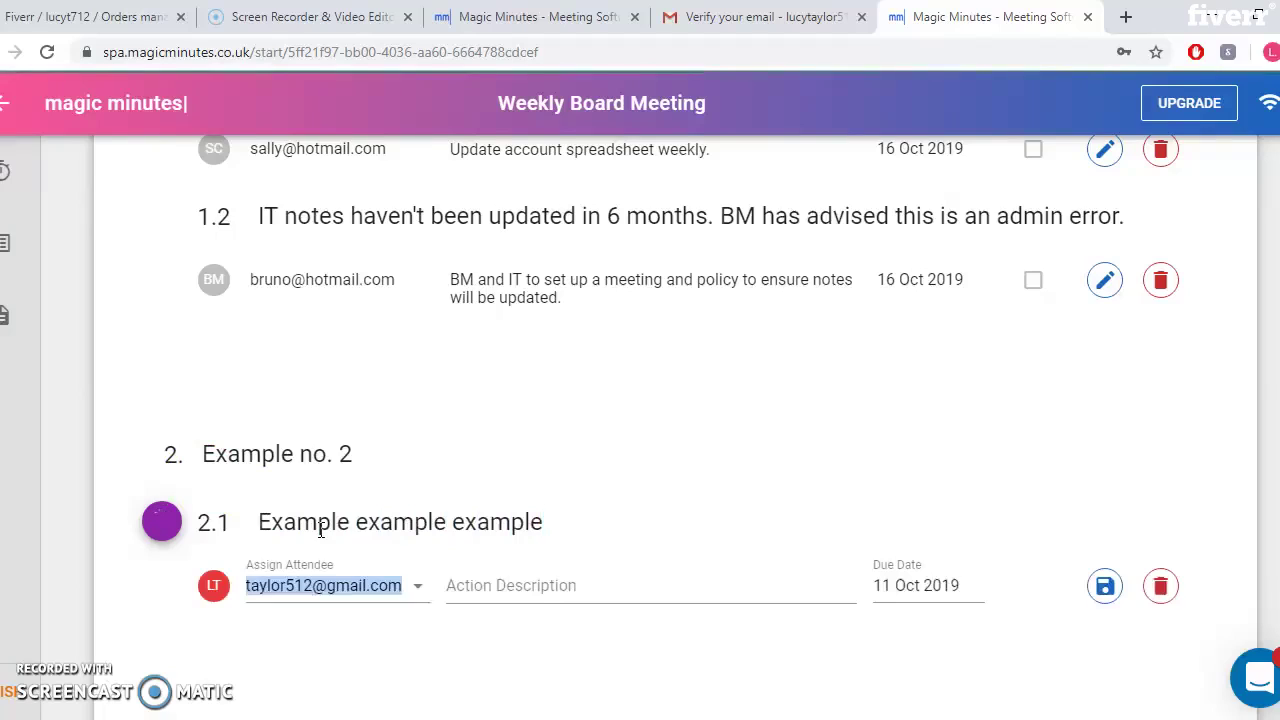
# Describe the 2.1 action as 'To recruit new employees', due 06 Nov 2019
pyautogui.click(534, 582)
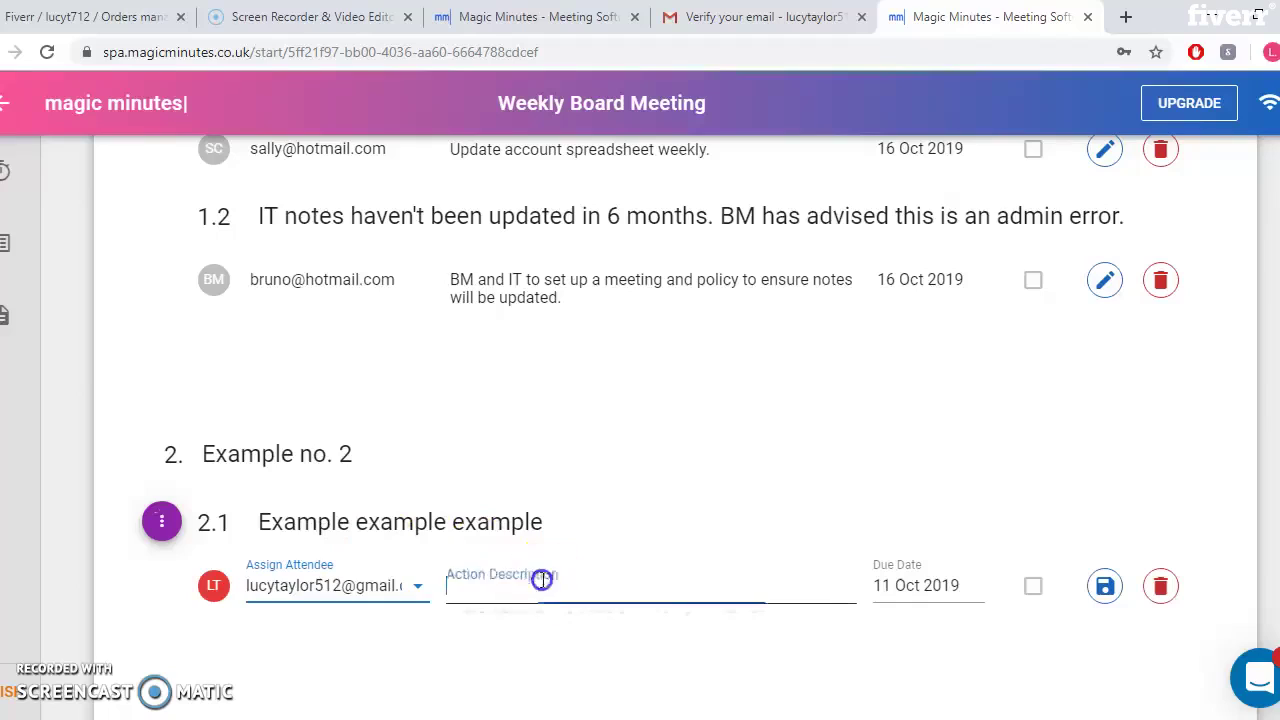
pyautogui.write('T')
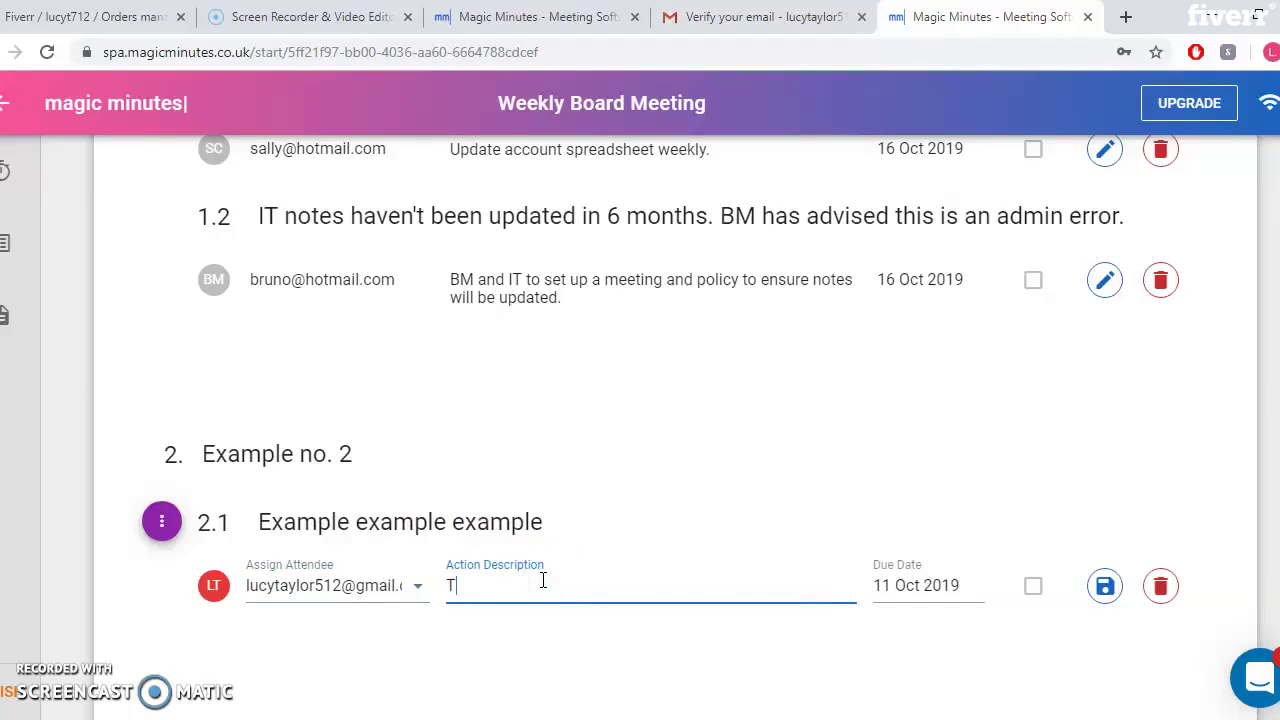
pyautogui.write('o recruit new employees')
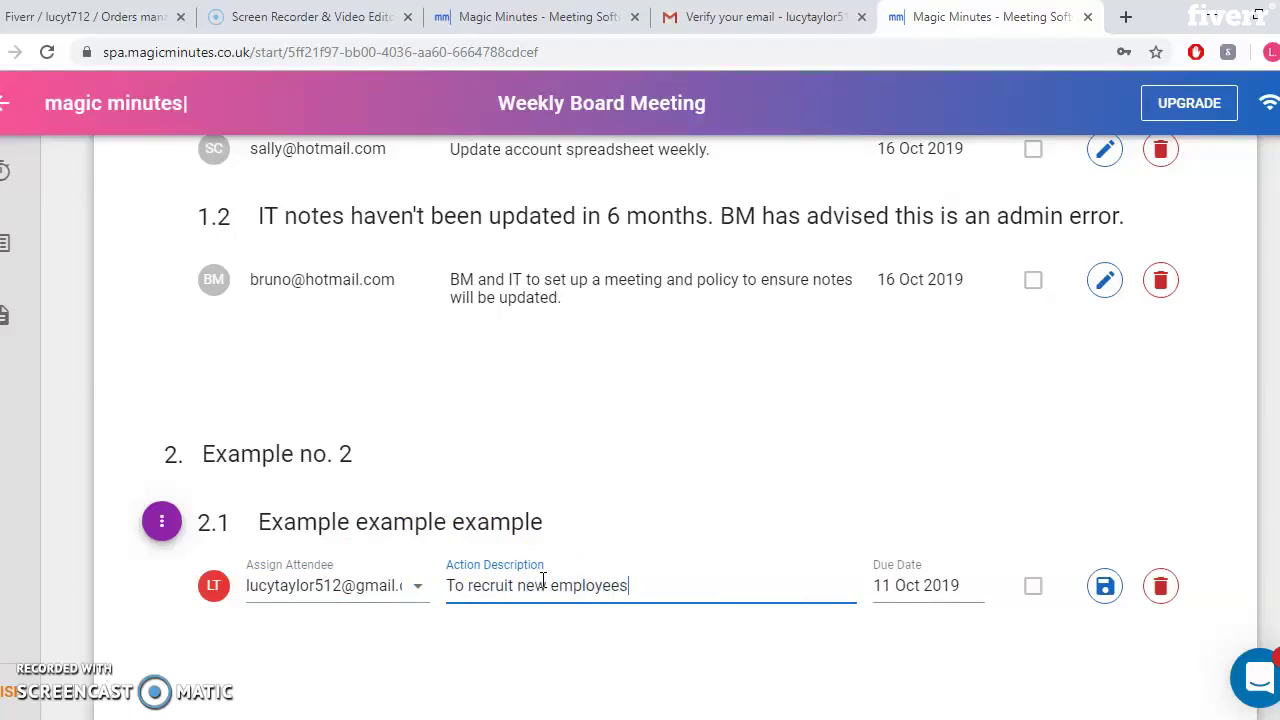
pyautogui.click(962, 585)
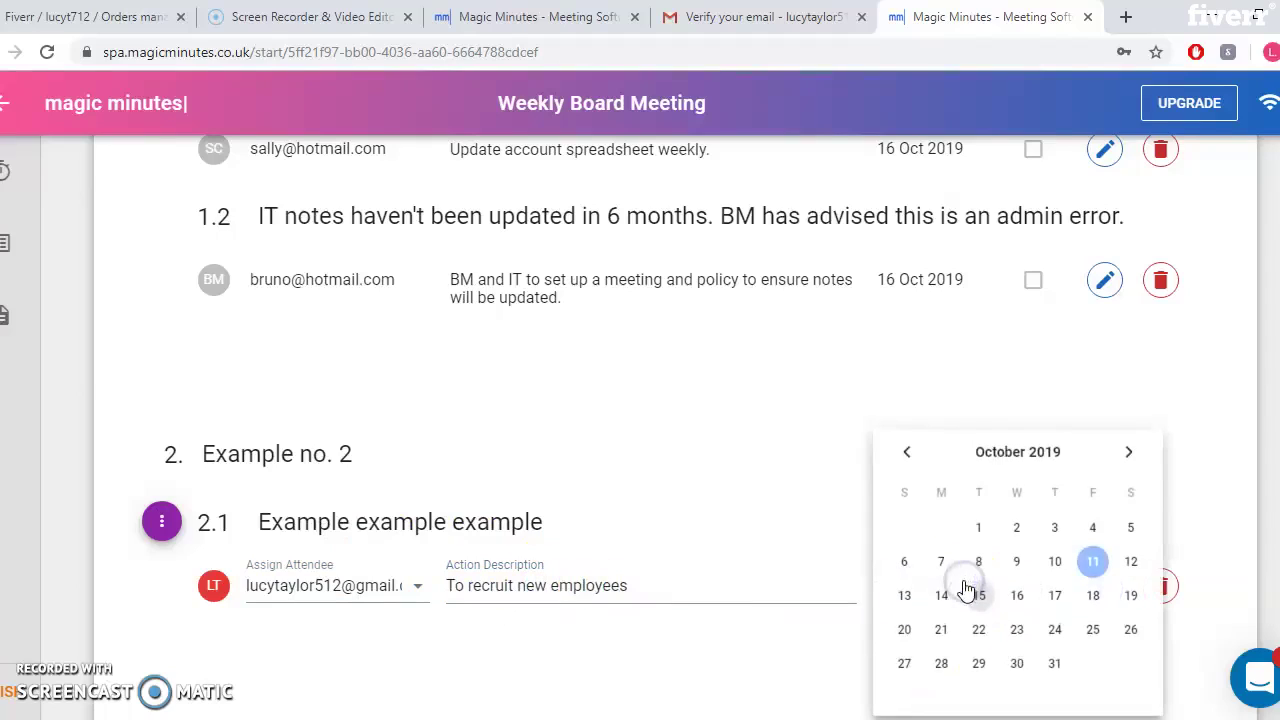
pyautogui.click(1128, 452)
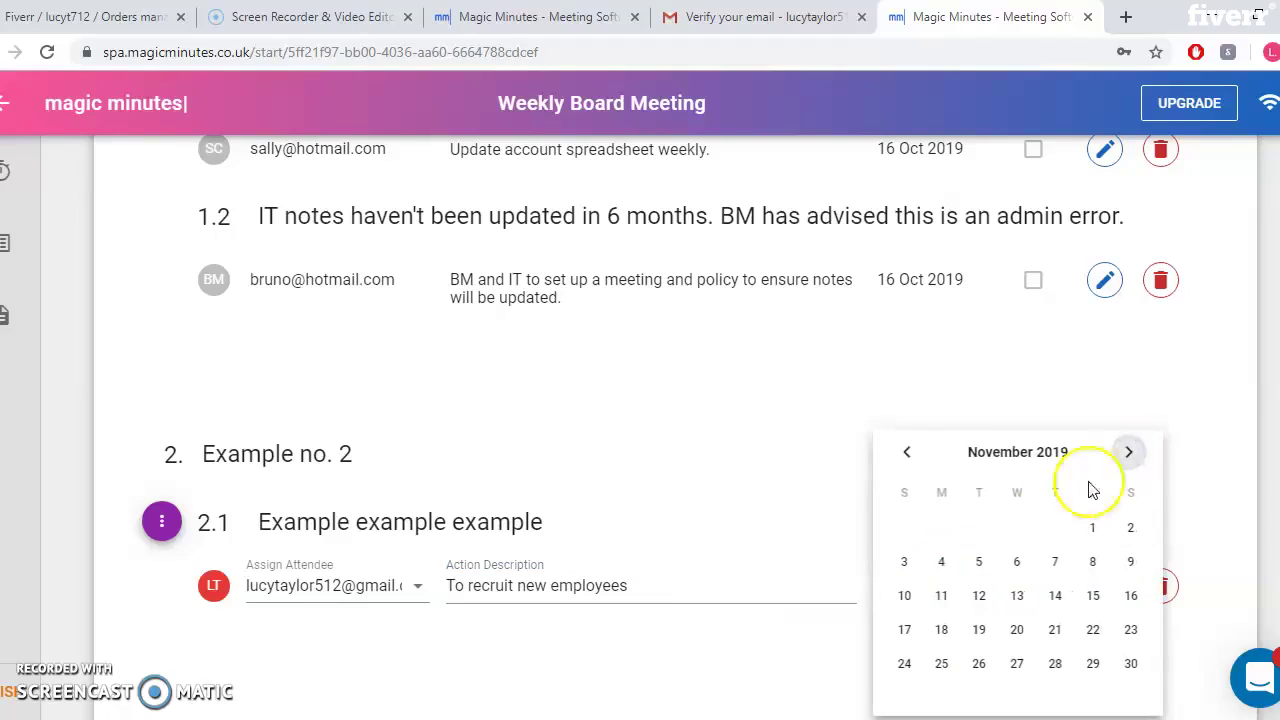
pyautogui.click(1015, 564)
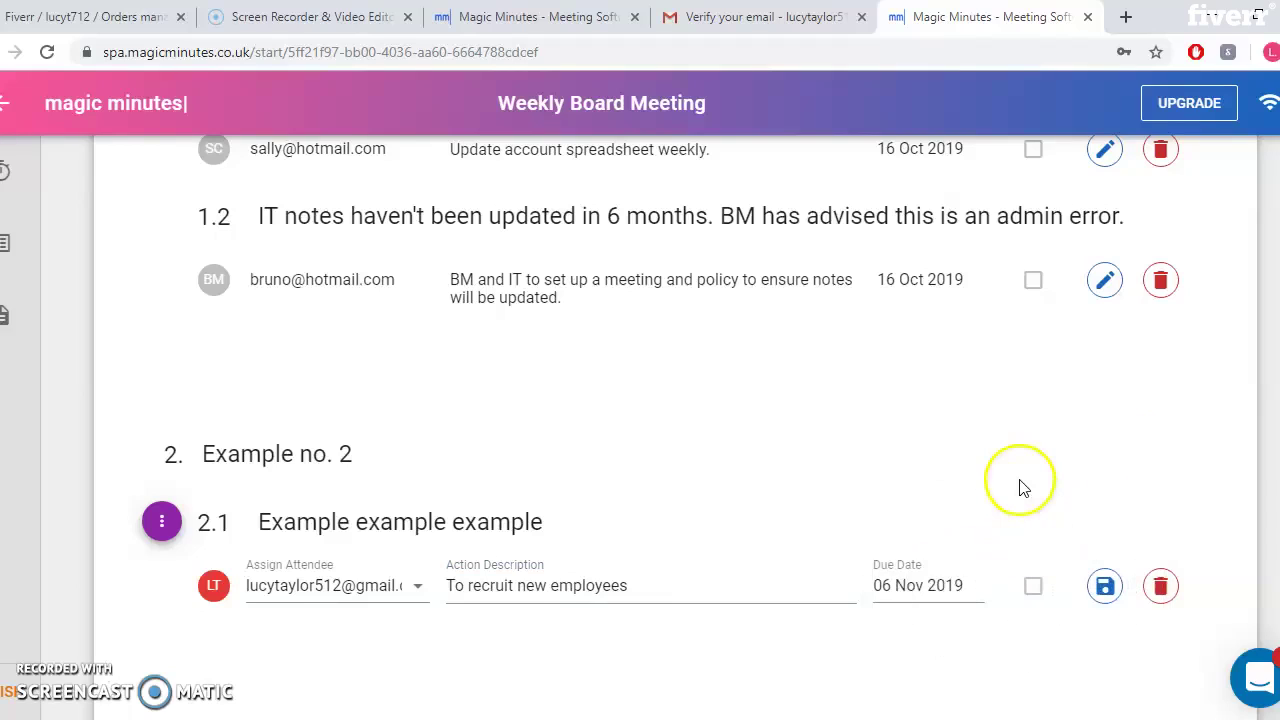
pyautogui.scroll(-3, 1020, 483)
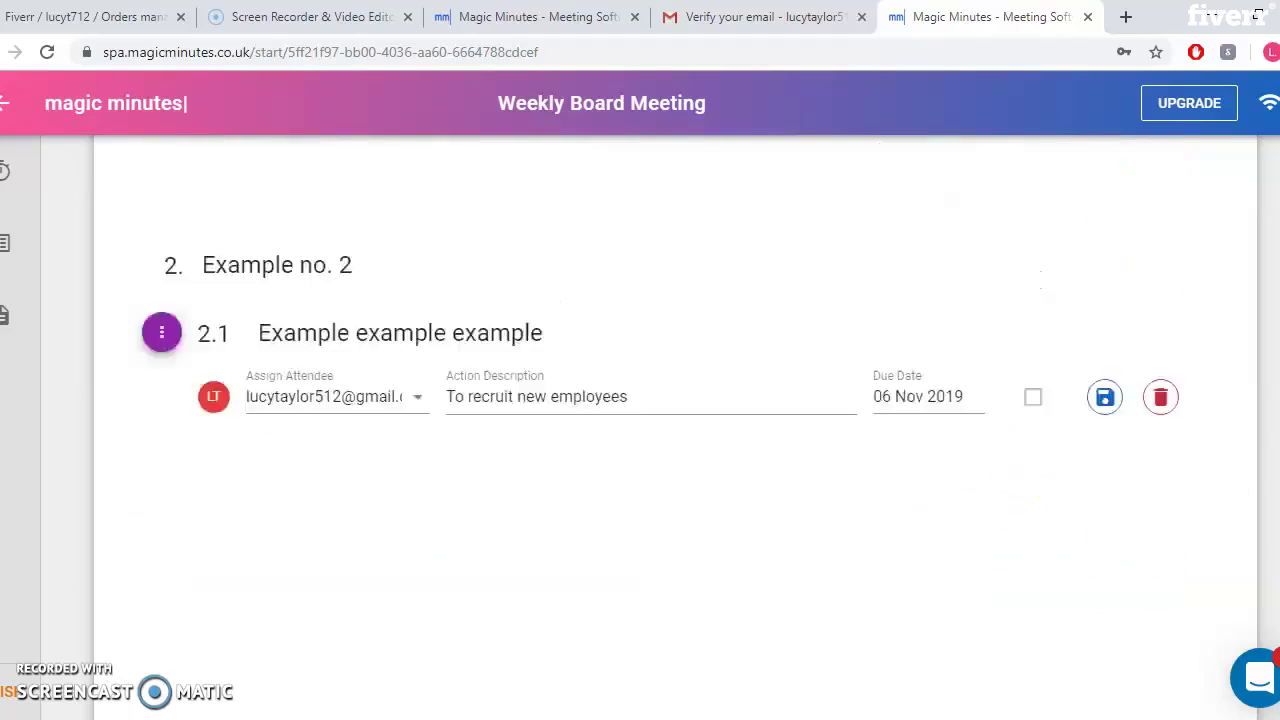
pyautogui.scroll(10, 675, 400)
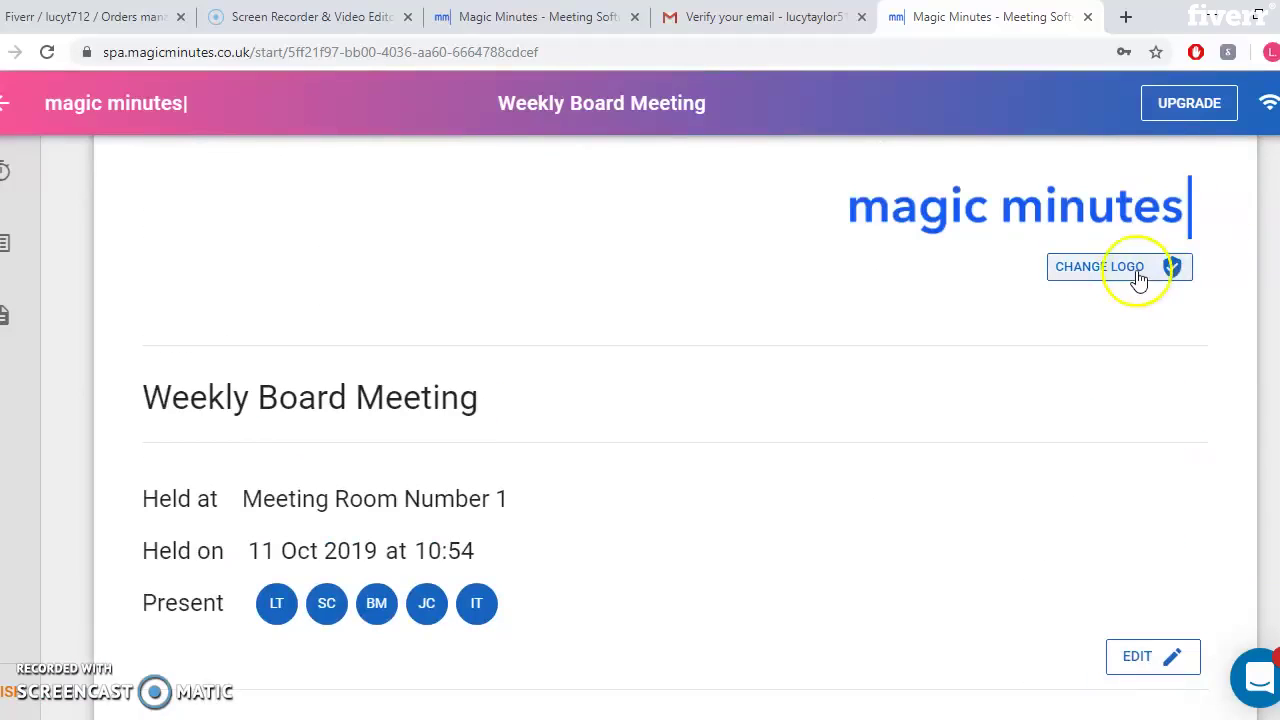
# Dismiss the Change Logo premium notice and finish the Weekly Board Meeting
pyautogui.click(1124, 275)
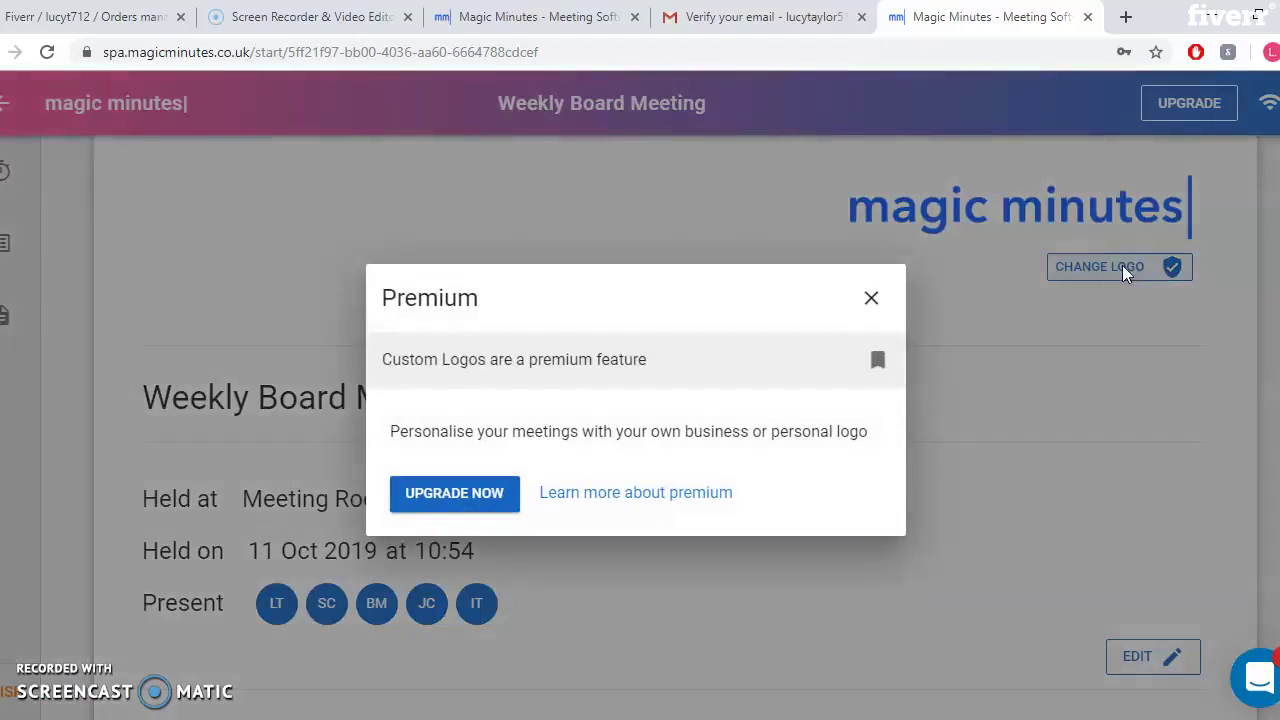
pyautogui.click(872, 298)
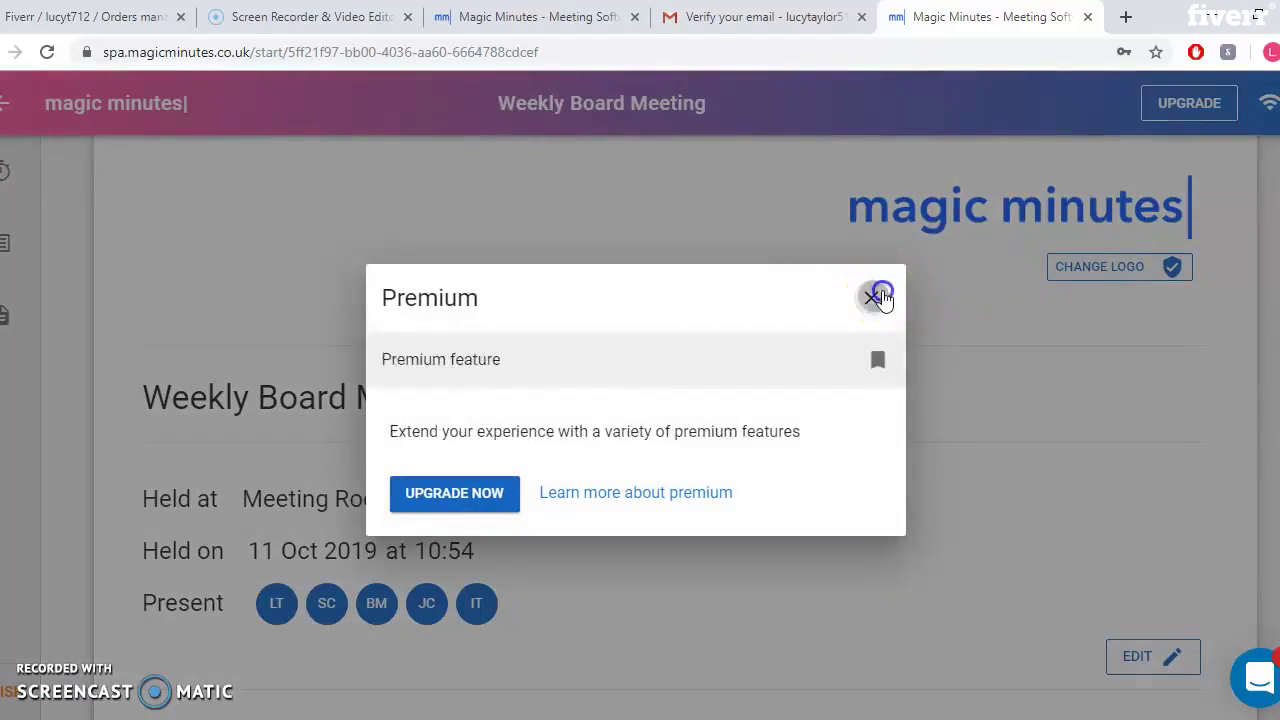
pyautogui.scroll(-10, 675, 430)
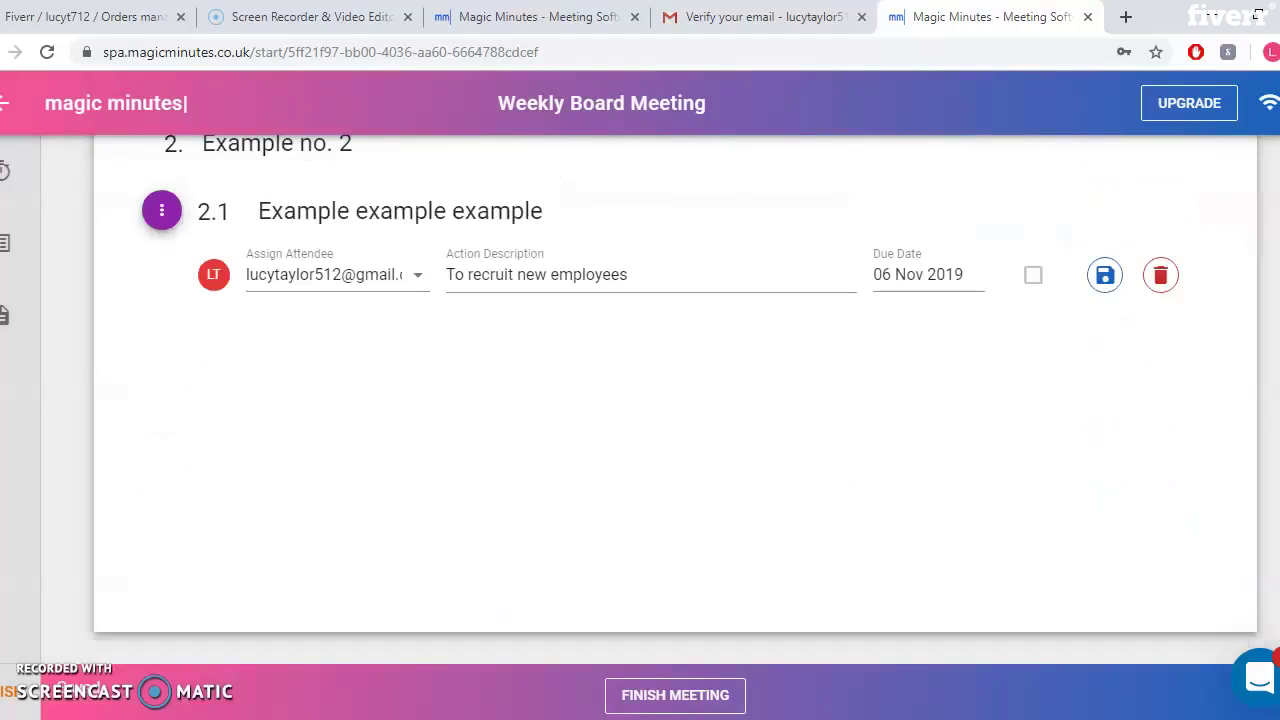
pyautogui.click(688, 692)
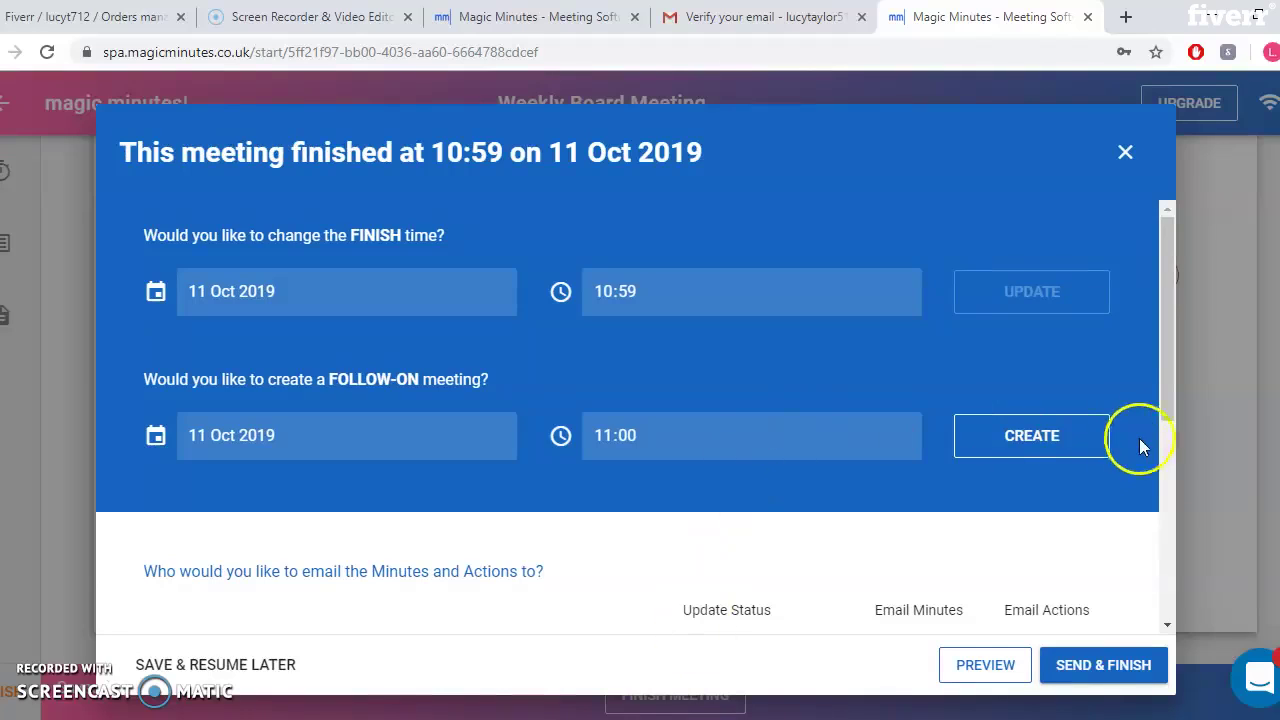
# Mark the second attendee as Copy and the third as Apology, then preview the minutes PDF
pyautogui.moveTo(1165, 411); pyautogui.dragTo(1131, 594)
pyautogui.click(670, 299)
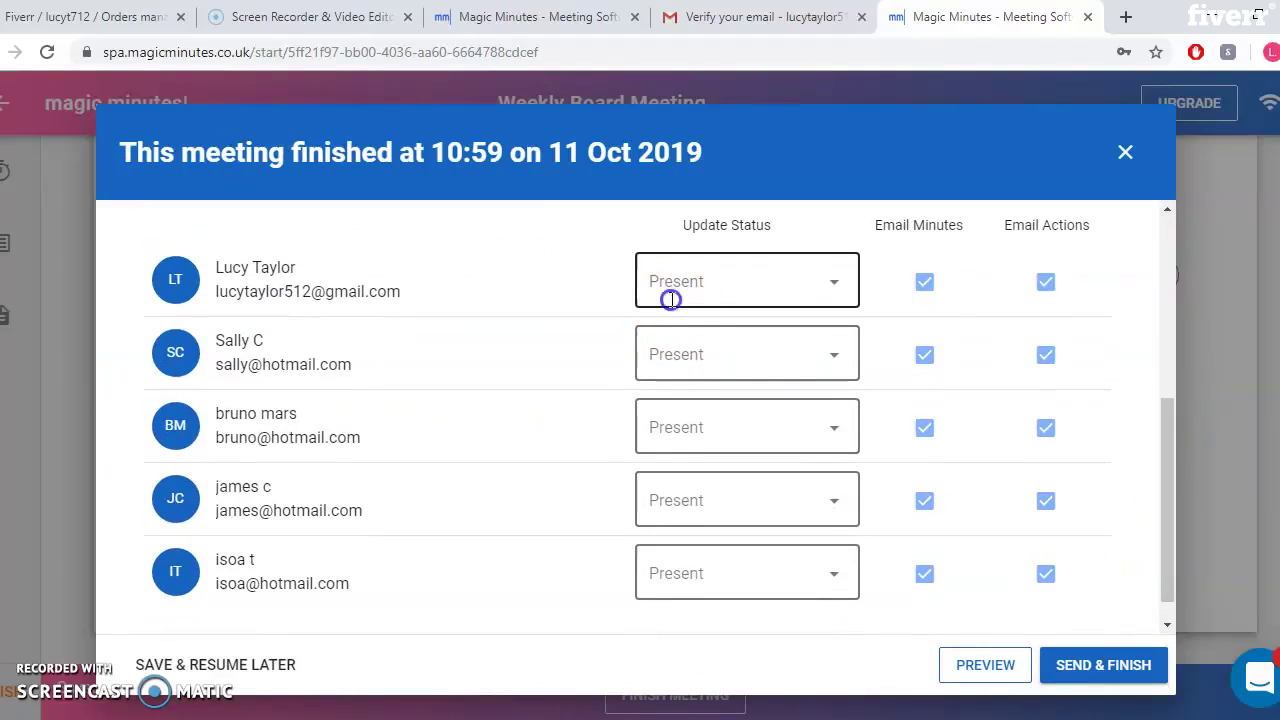
pyautogui.click(560, 270)
pyautogui.click(697, 355)
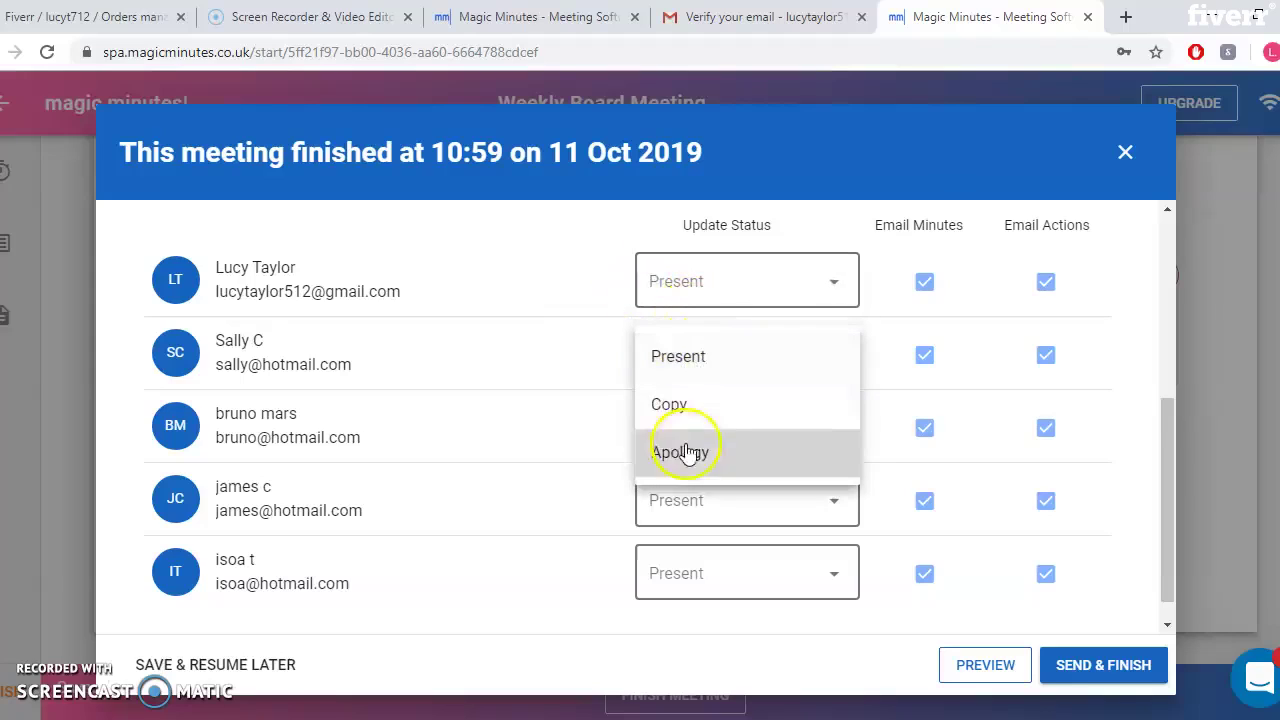
pyautogui.click(675, 420)
pyautogui.click(693, 437)
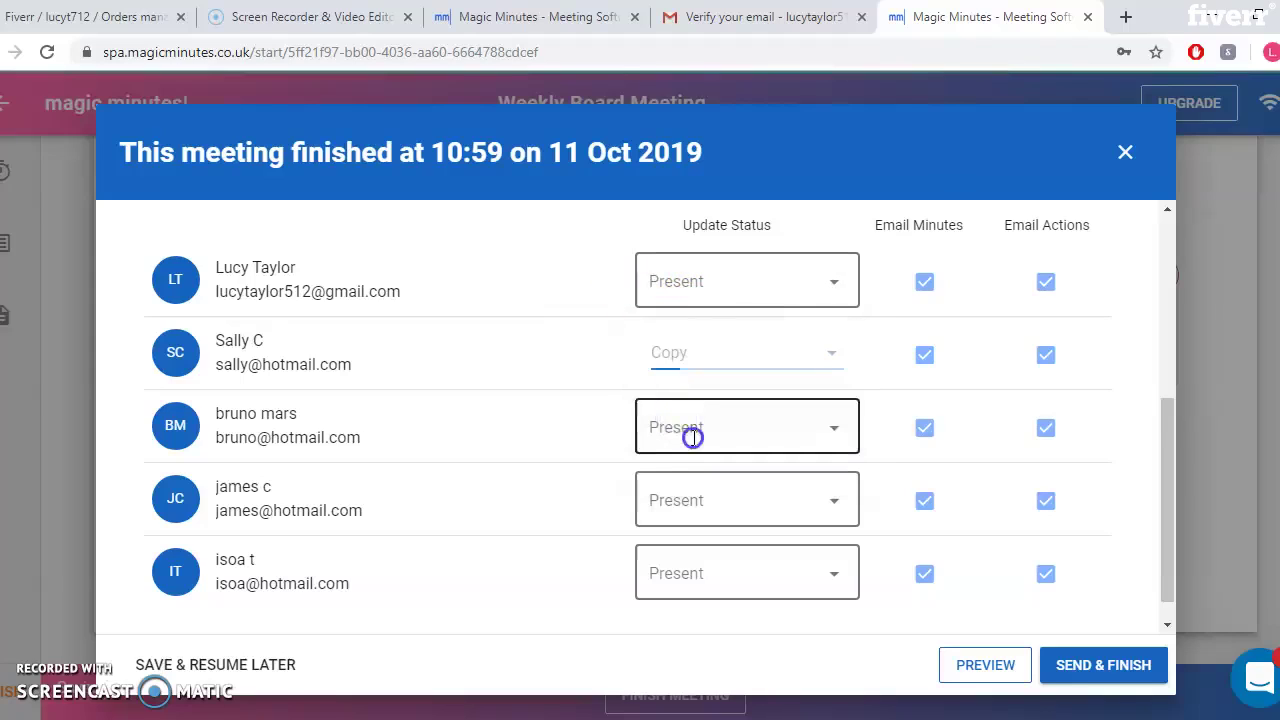
pyautogui.click(693, 526)
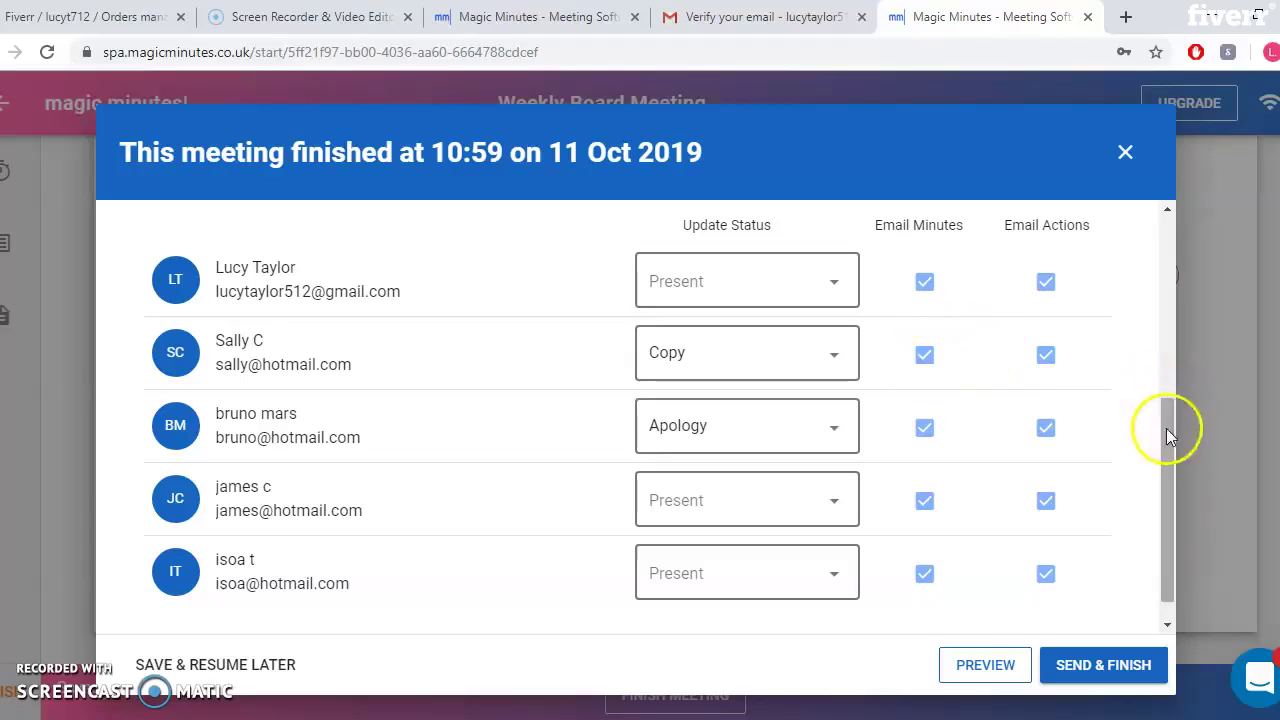
pyautogui.scroll(-1, 1165, 470)
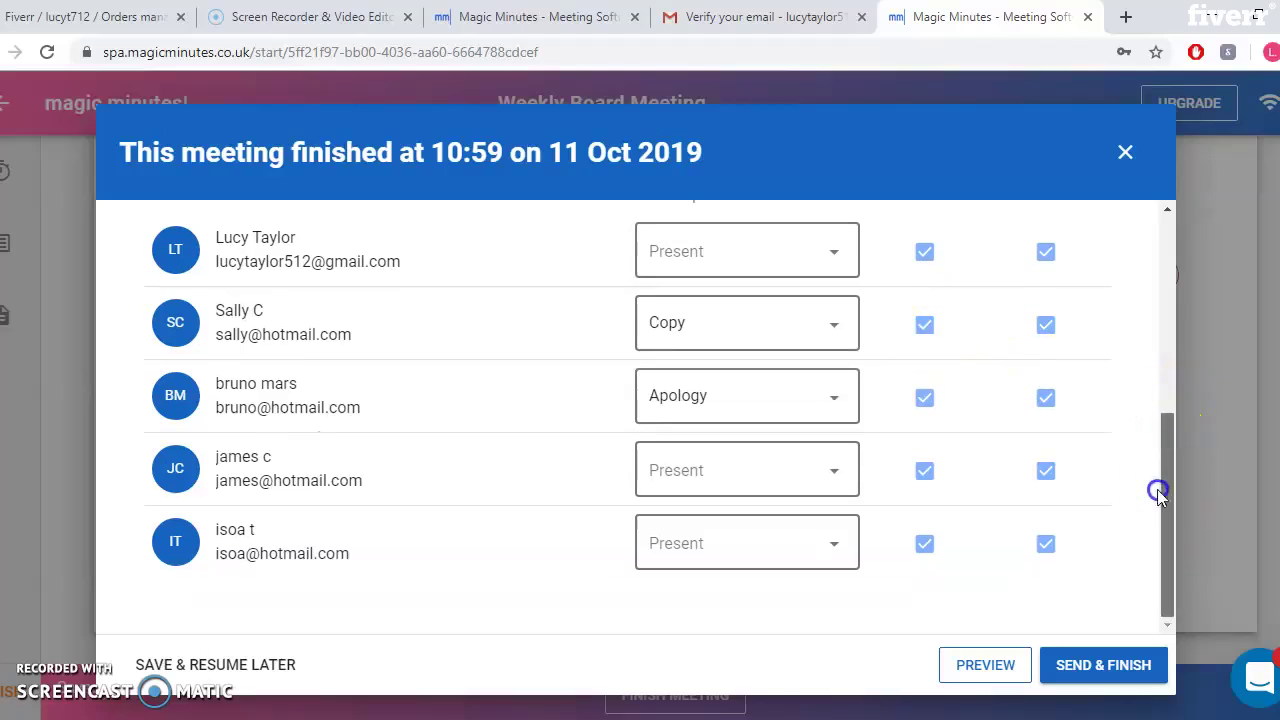
pyautogui.click(985, 665)
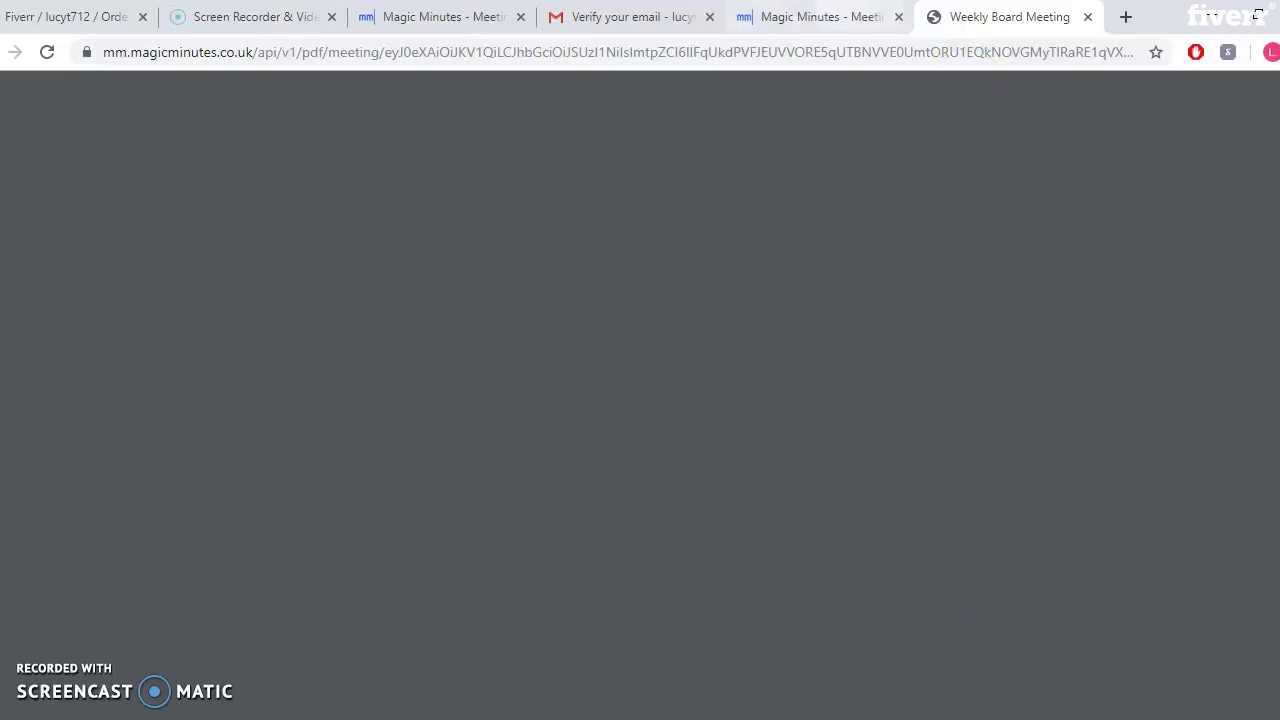
# Preview the minutes PDF once more, then close both PDF preview tabs
pyautogui.click(818, 16)
pyautogui.click(977, 664)
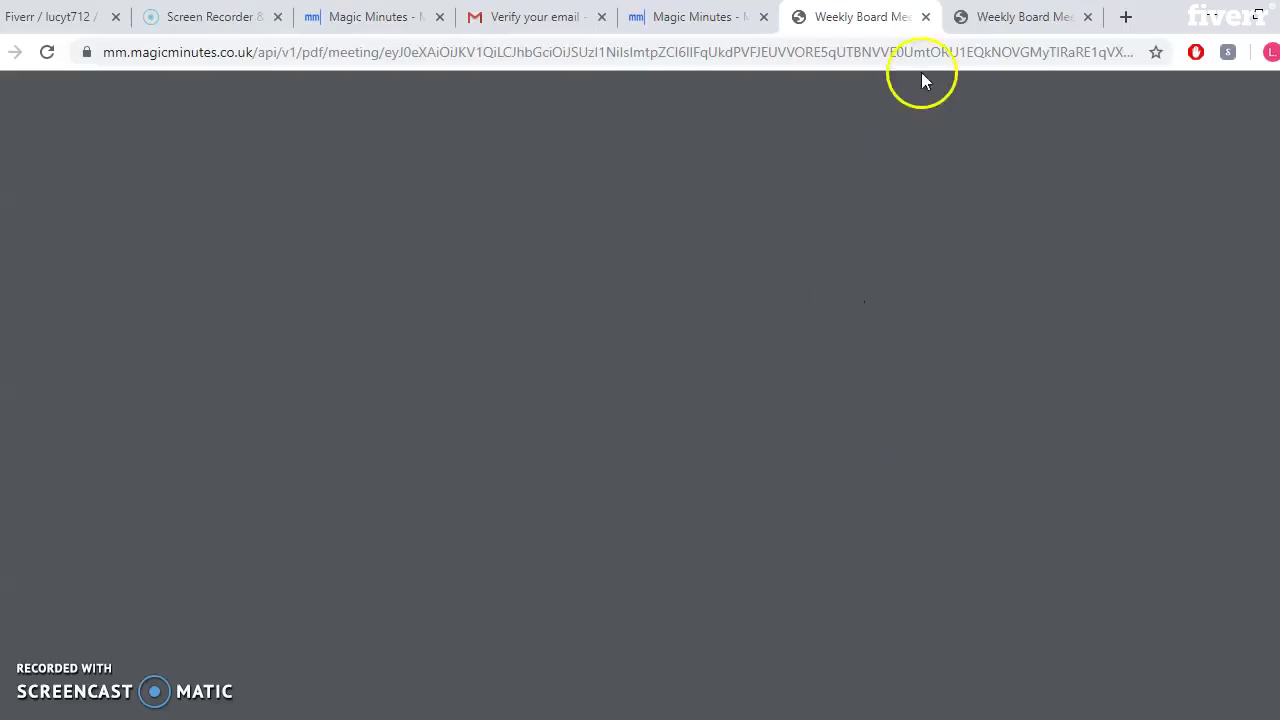
pyautogui.click(925, 17)
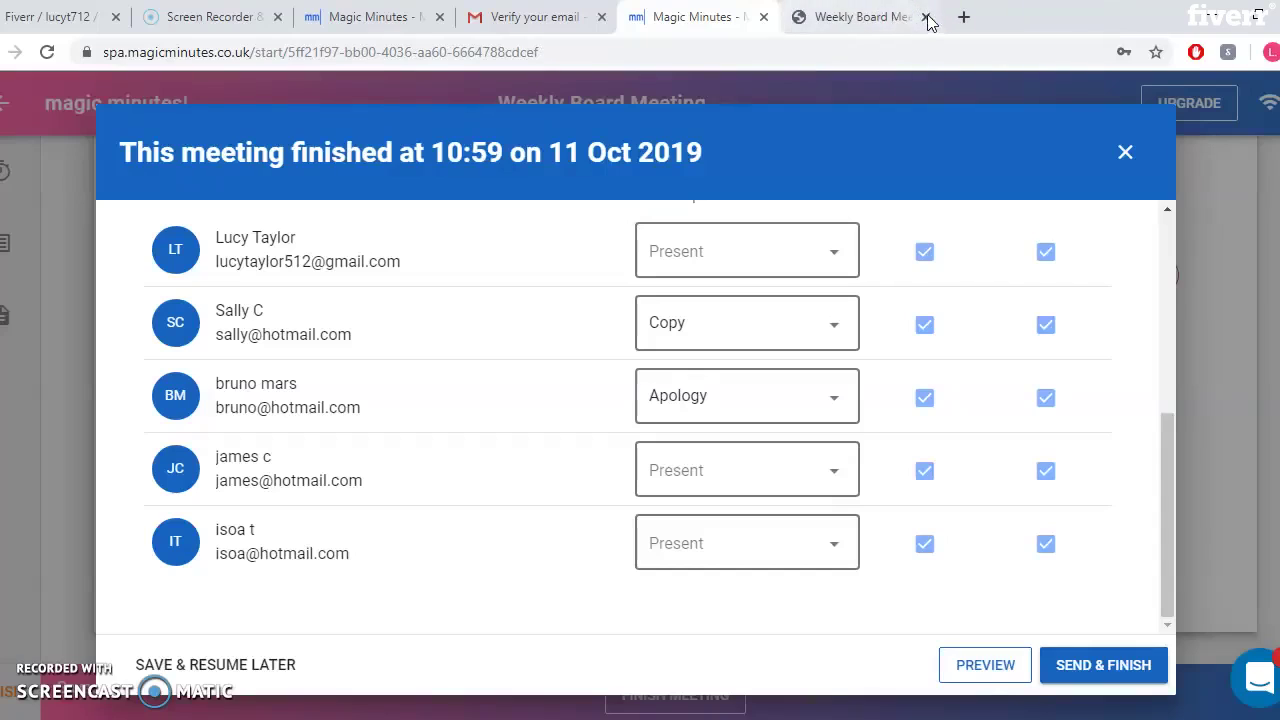
pyautogui.click(926, 17)
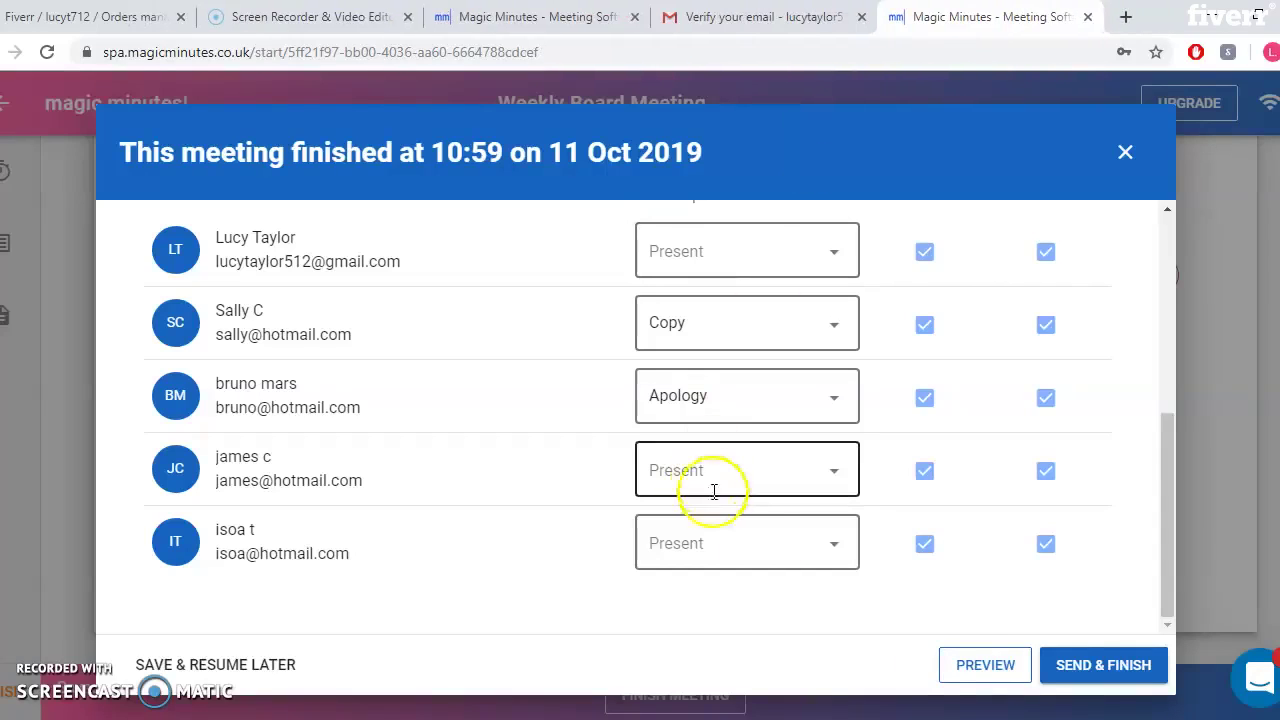
# Send and finish the minutes, then open the Weekly Board Meeting's Reports page from the dashboard
pyautogui.click(1060, 666)
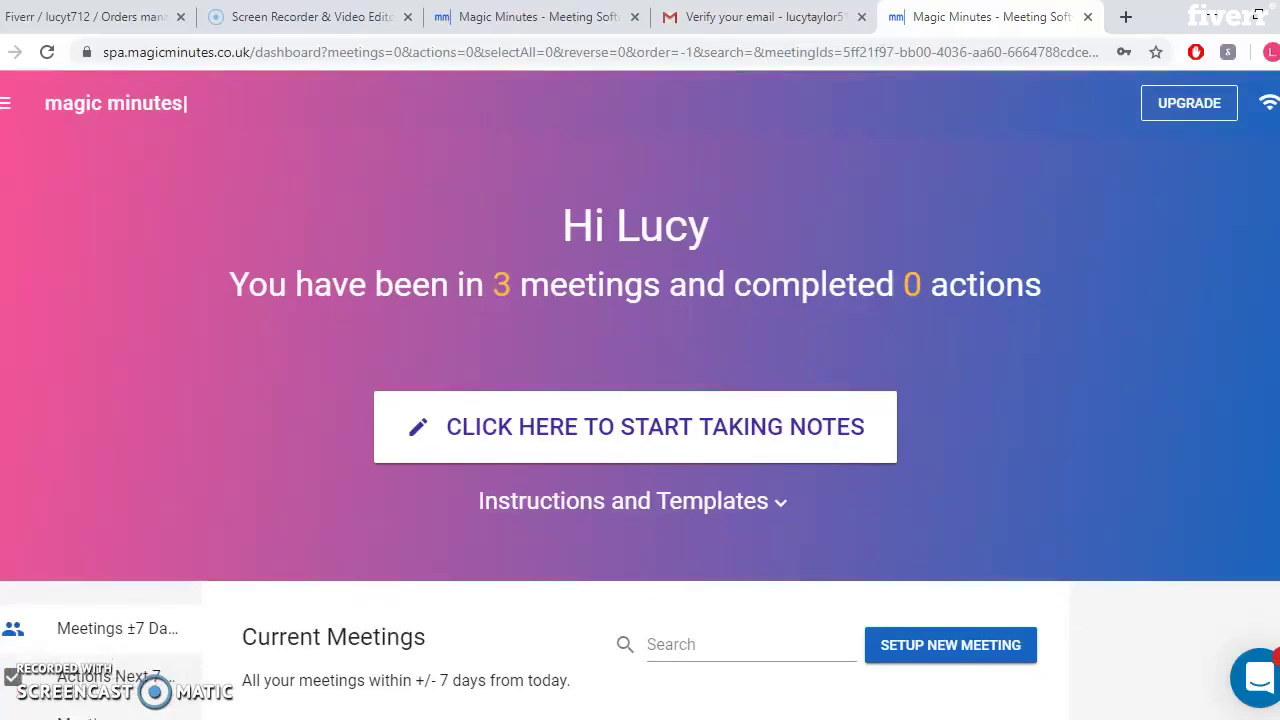
pyautogui.scroll(-3, 640, 400)
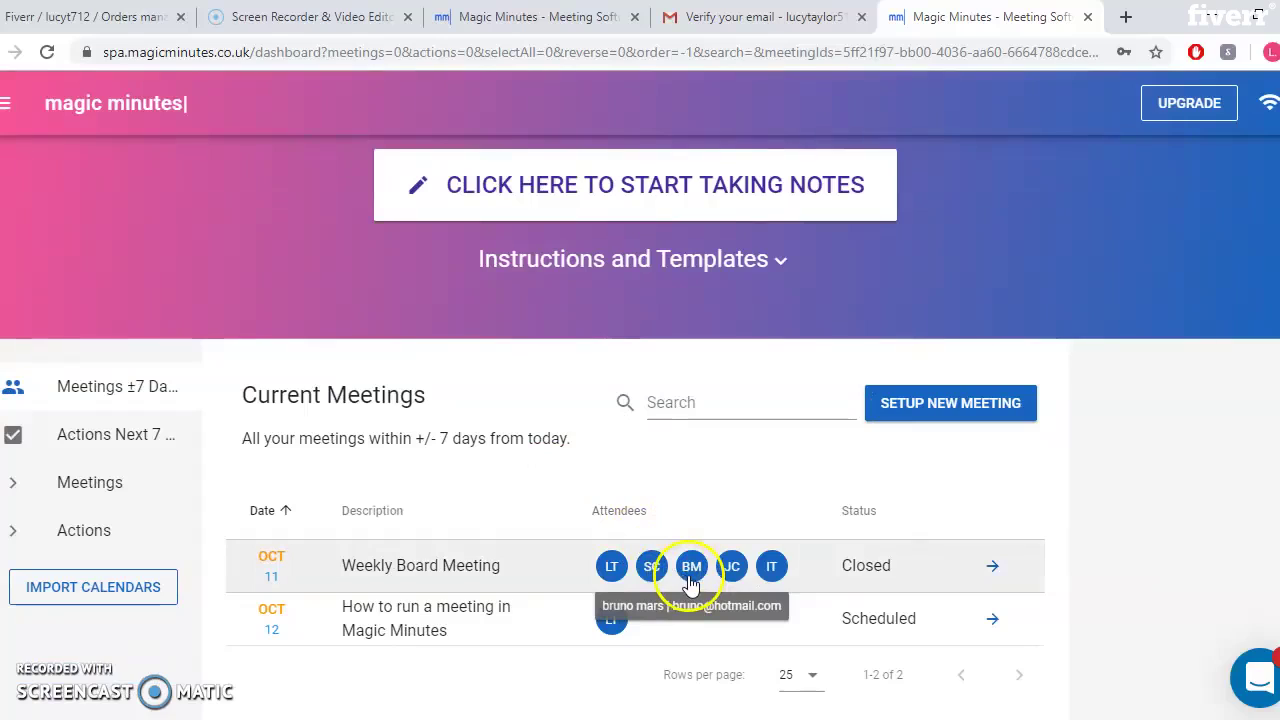
pyautogui.click(818, 578)
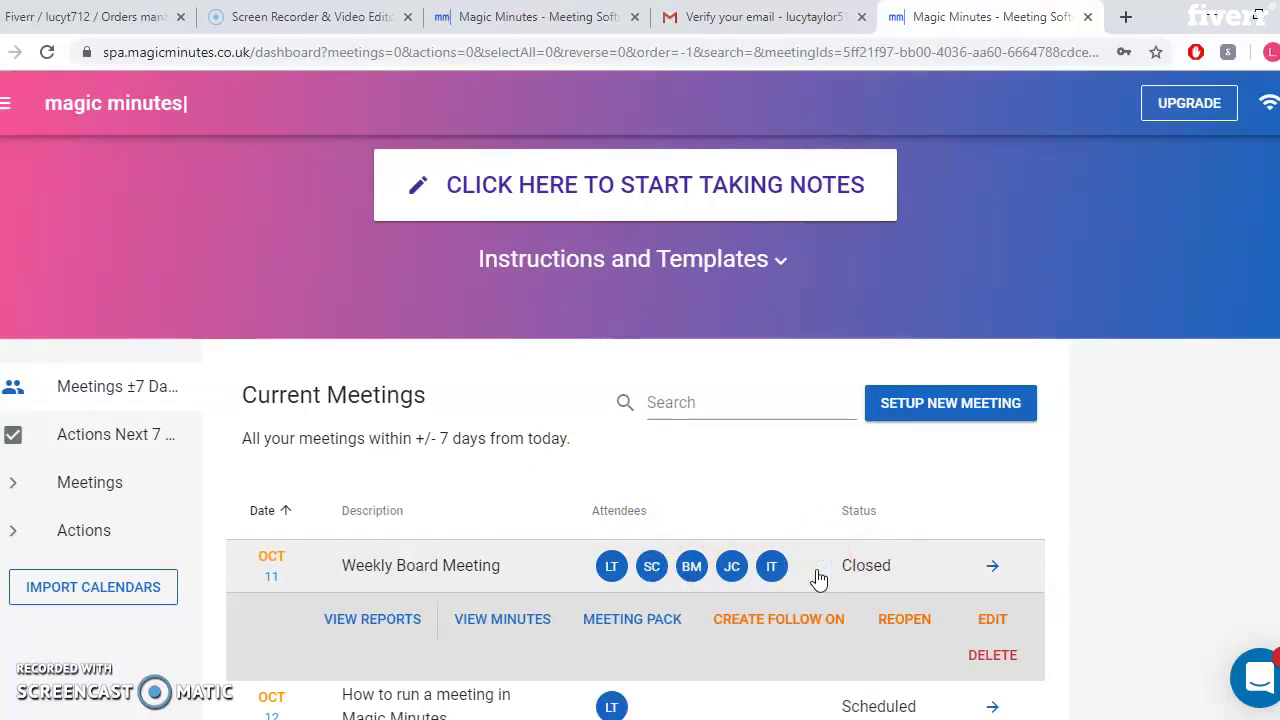
pyautogui.click(393, 633)
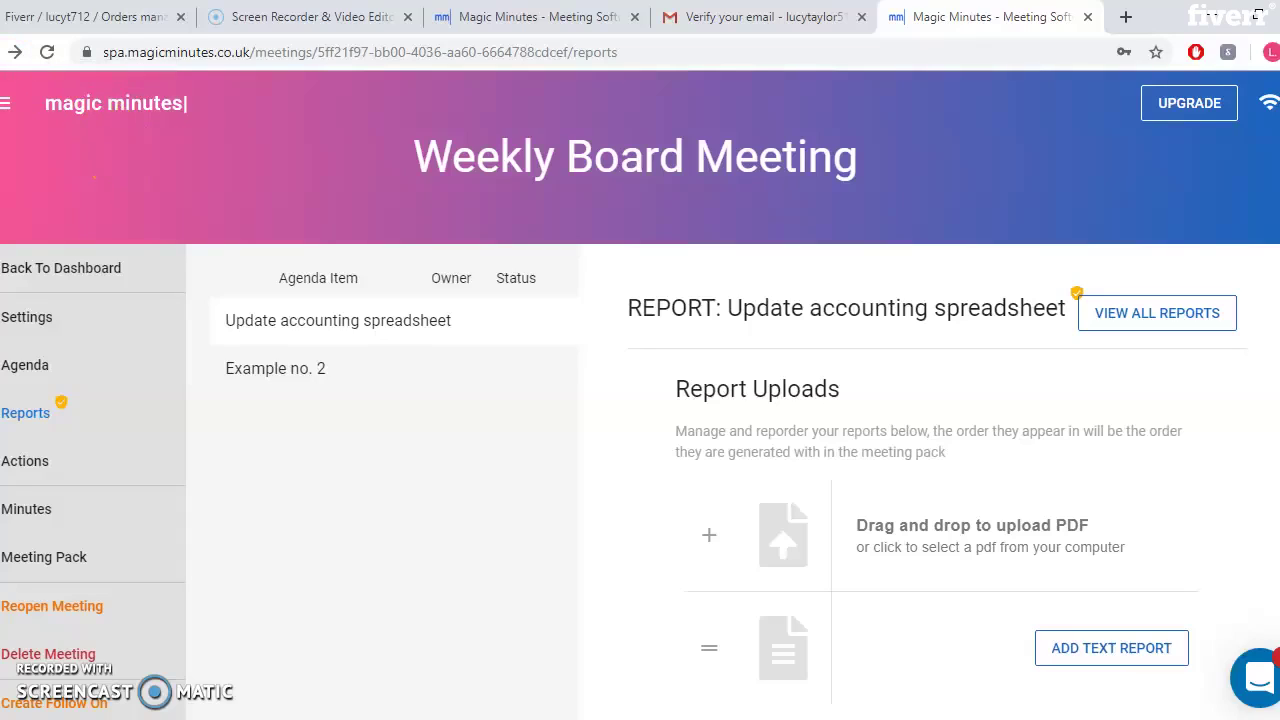
pyautogui.click(15, 52)
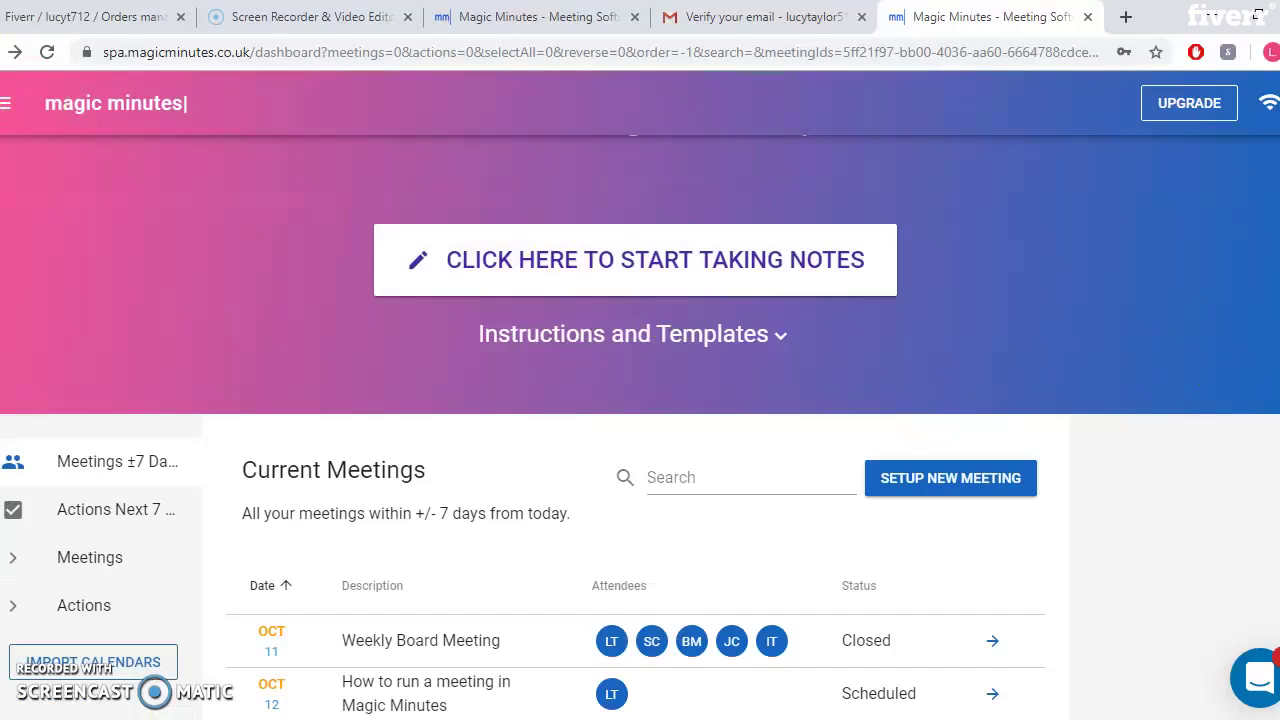
pyautogui.scroll(-1, 640, 450)
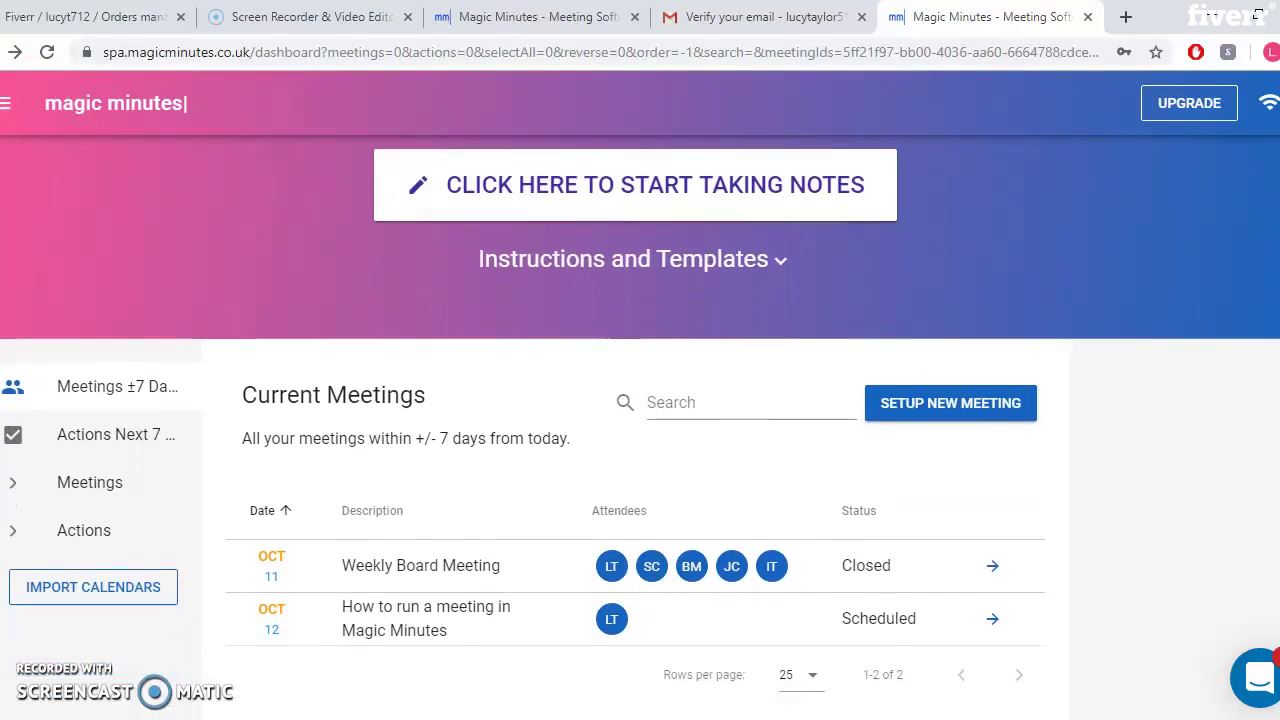